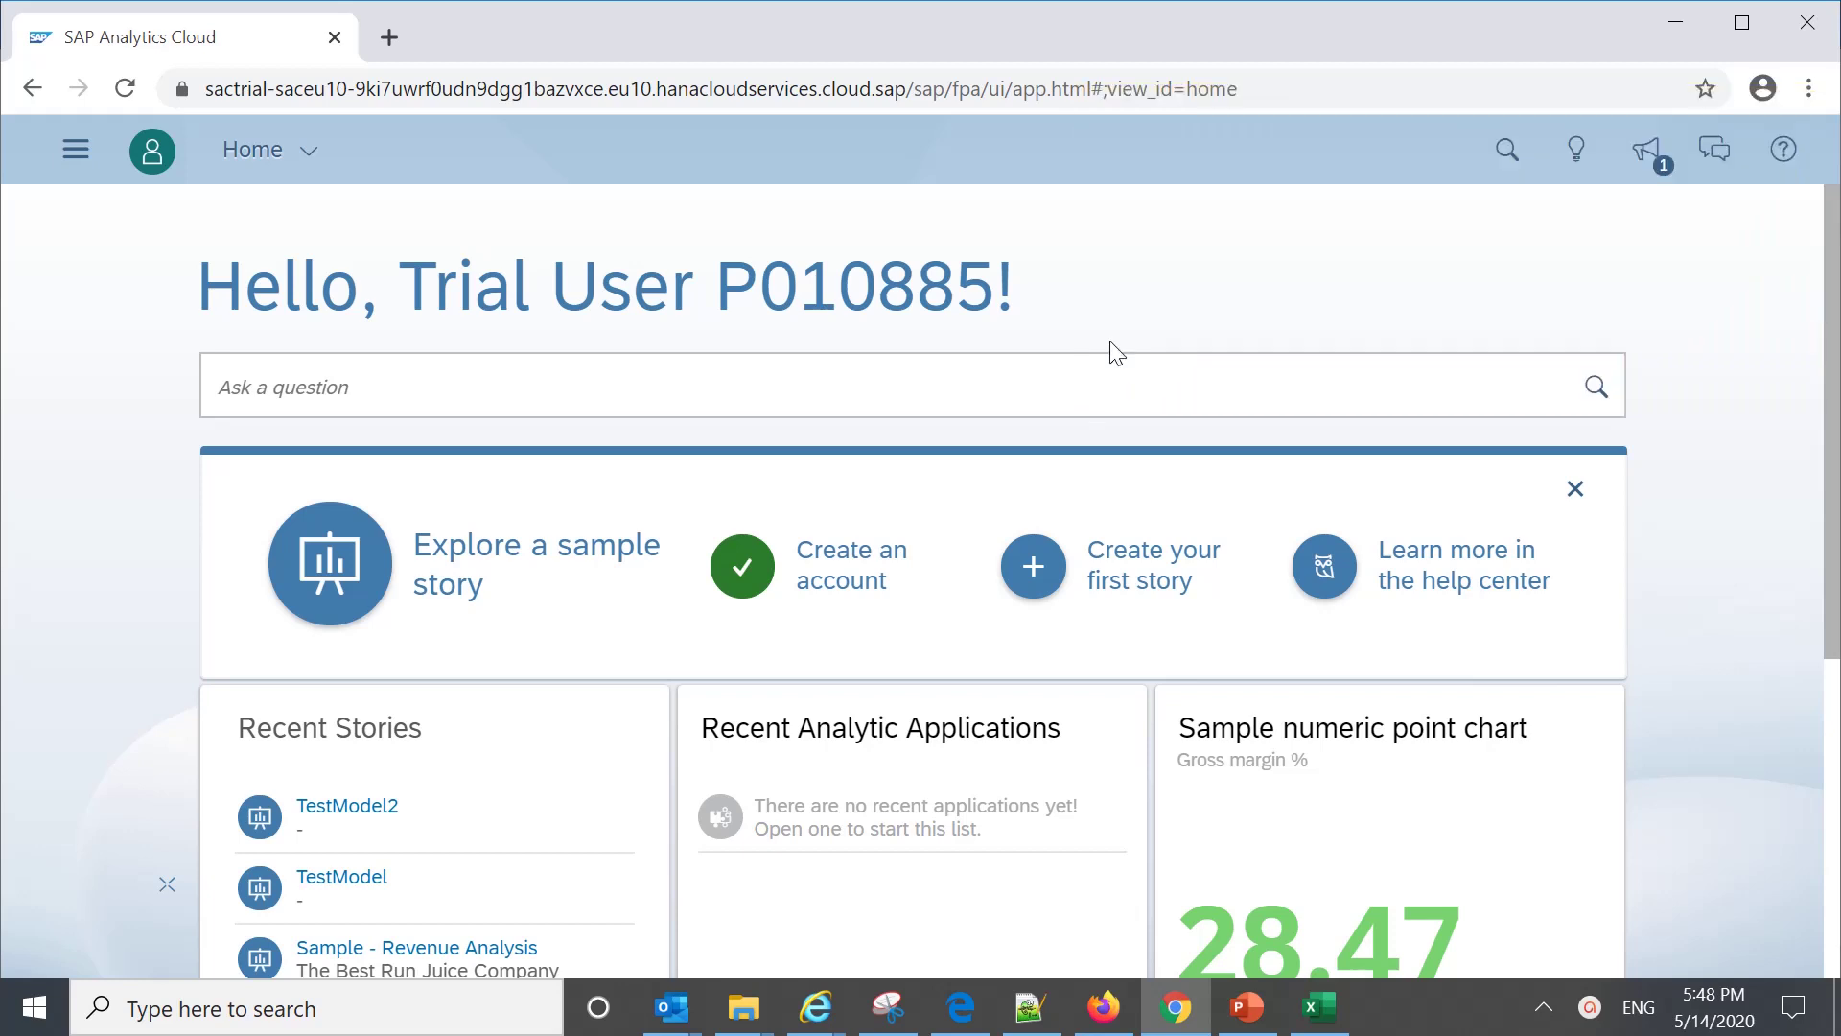
Step: Open the Users page of the security area
{"action": "left_click", "coordinate": [82, 176]}
{"action": "left_click", "coordinate": [88, 356]}
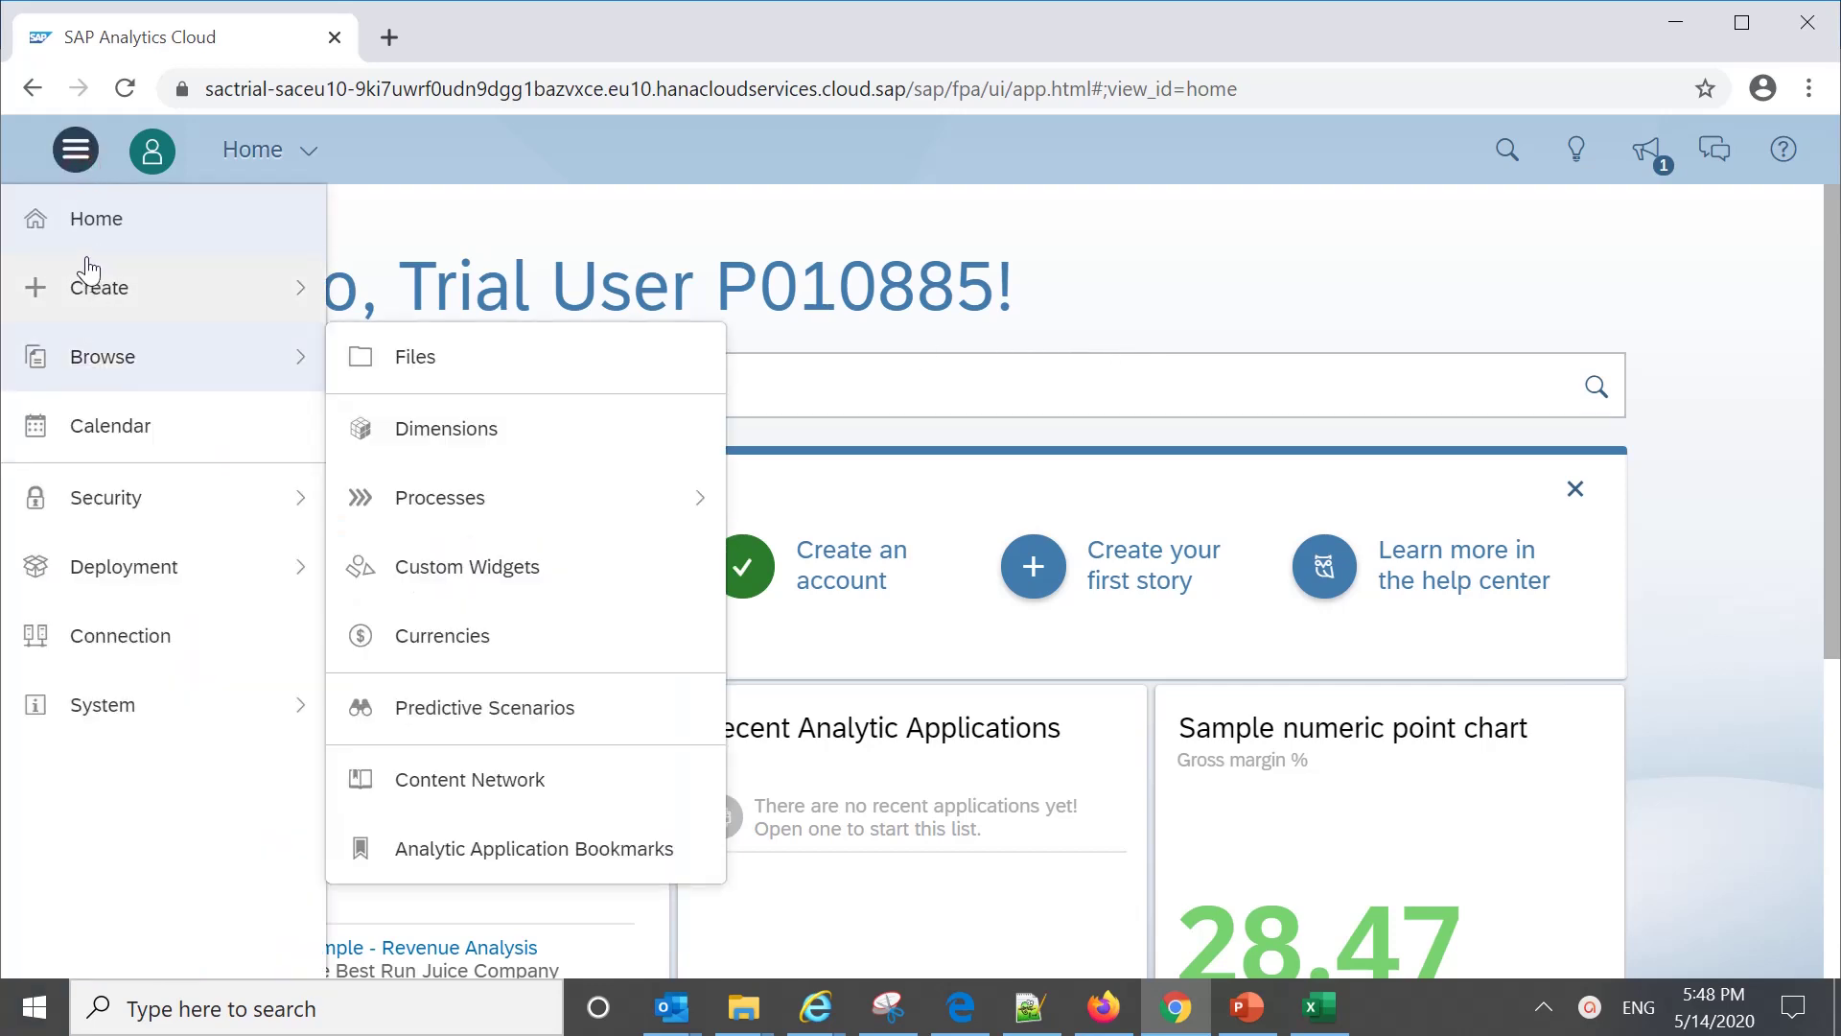
{"action": "left_click", "coordinate": [115, 509]}
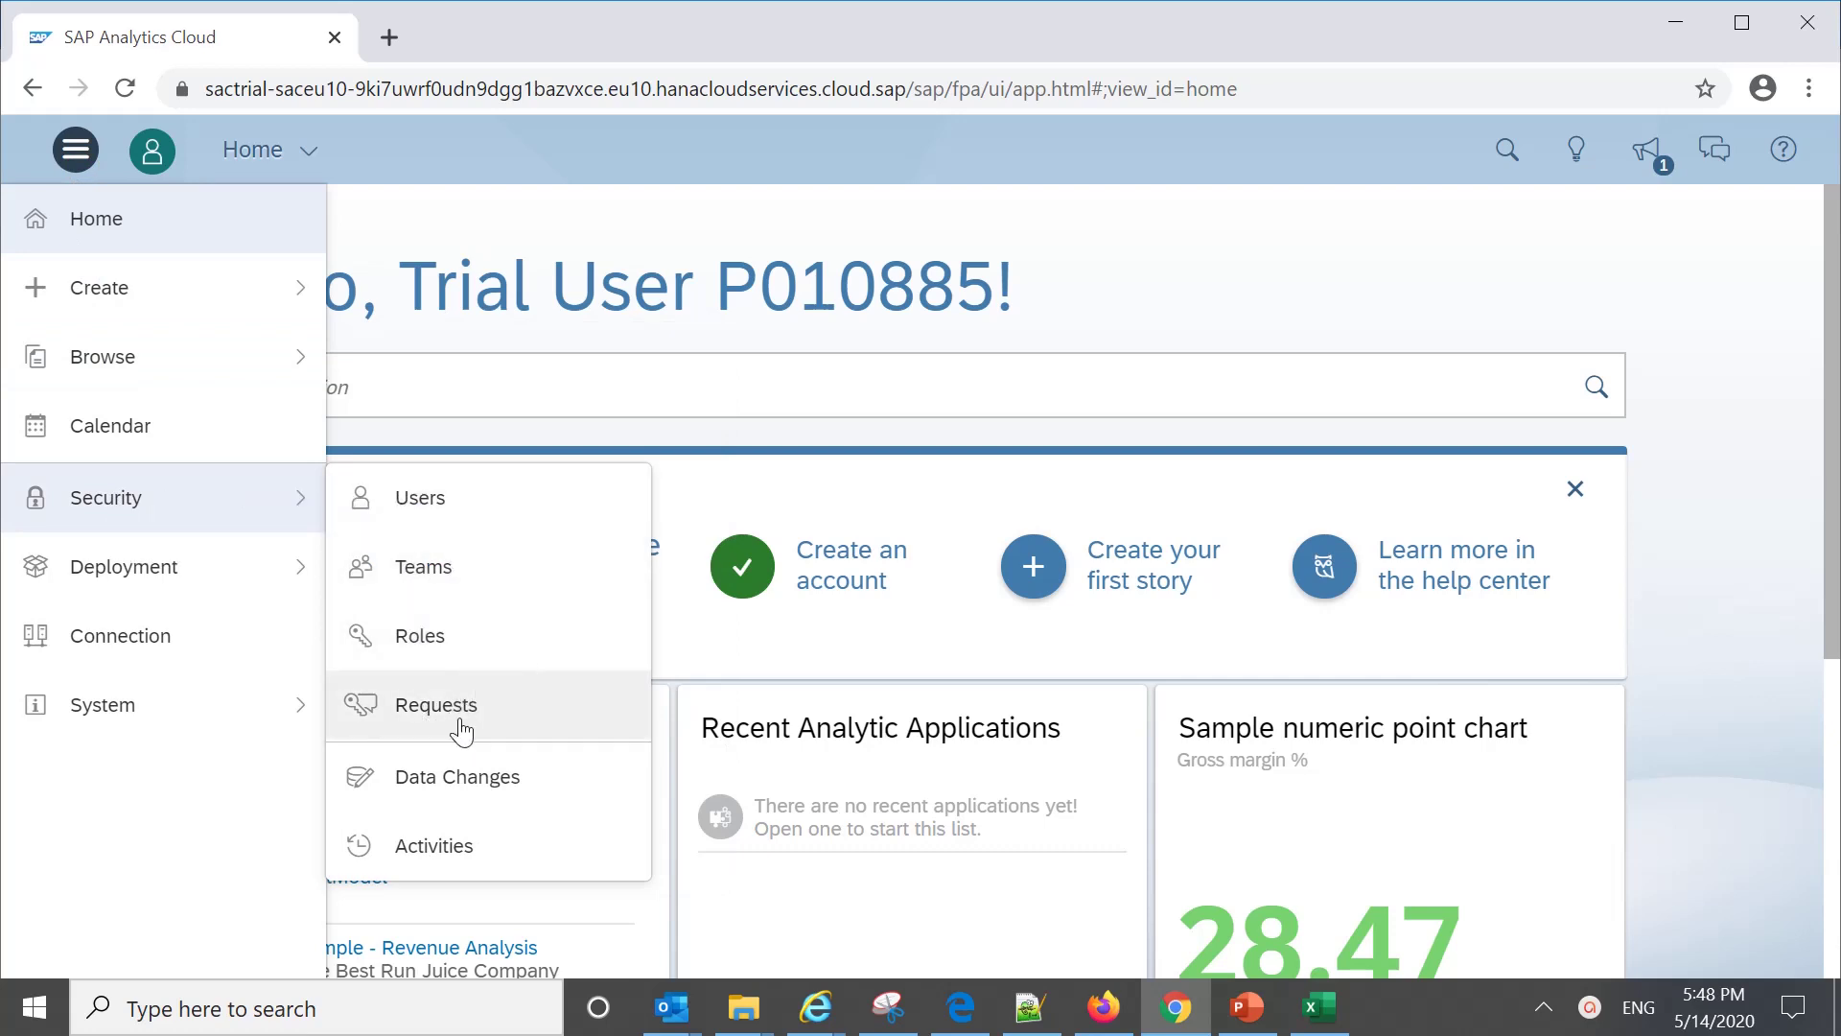
{"action": "left_click", "coordinate": [447, 525]}
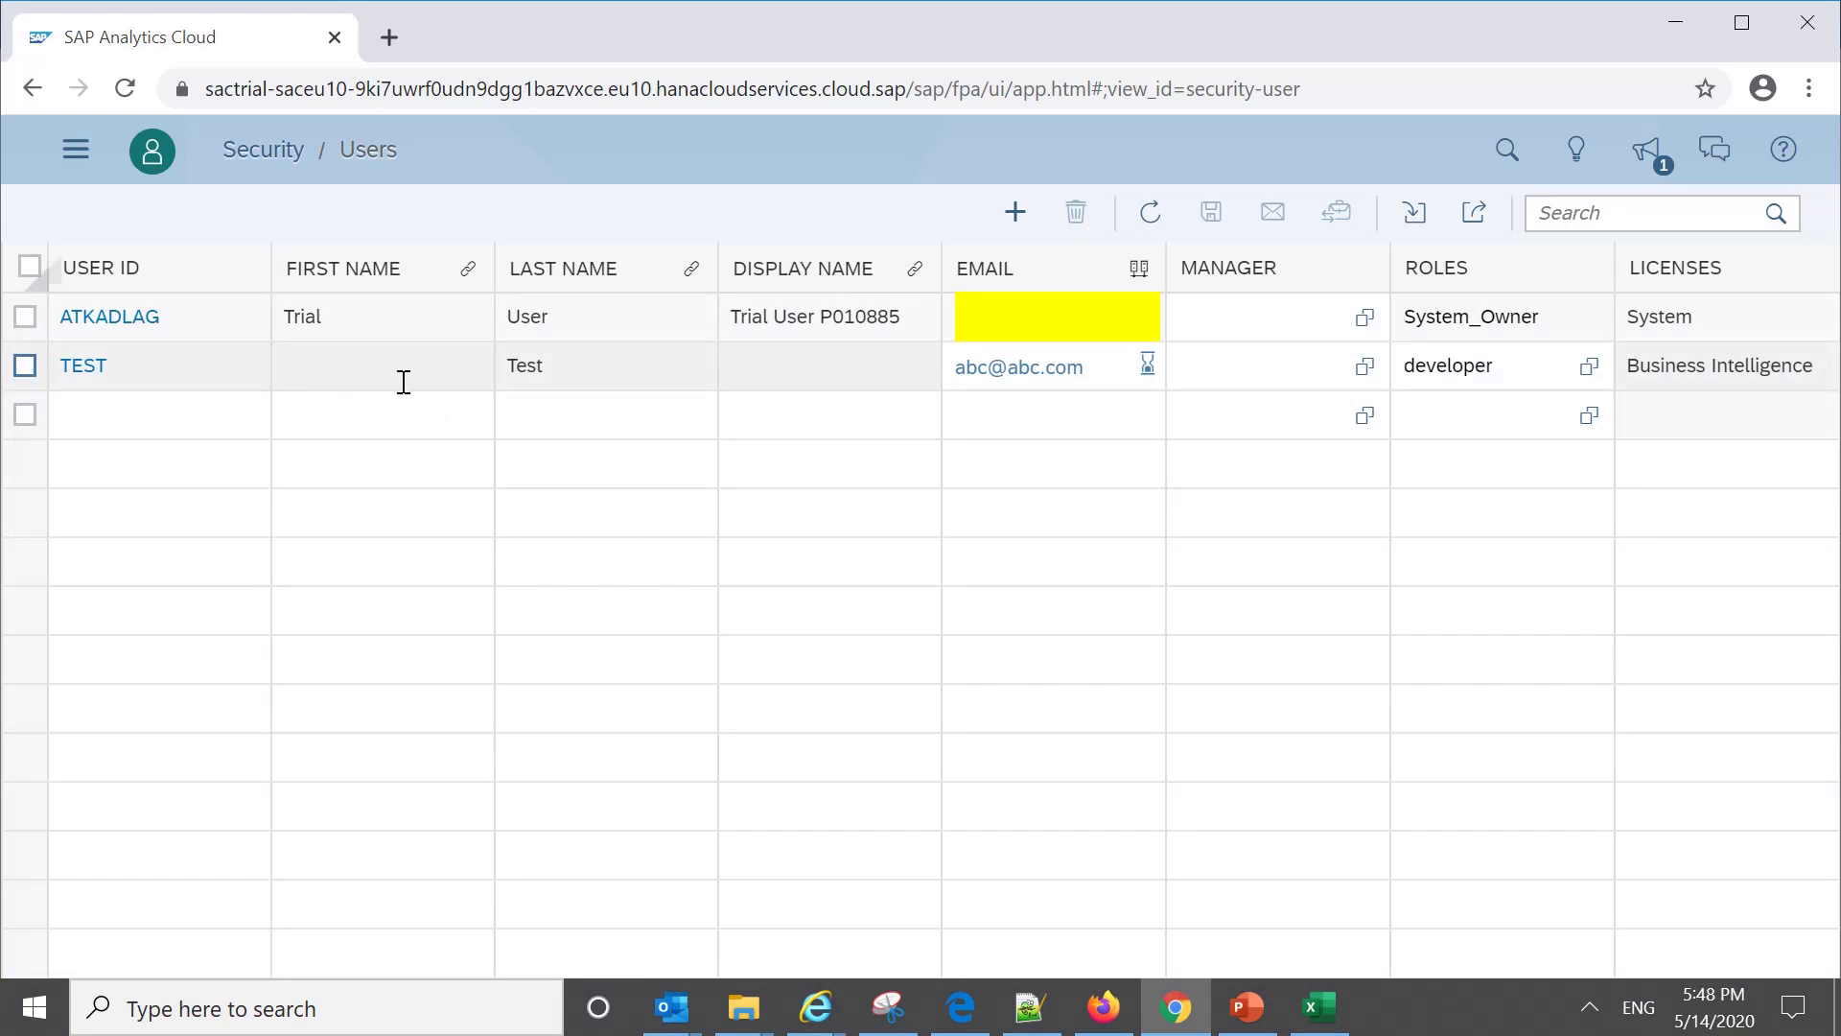
Step: Add a user with the ID TEST 123 in the first empty row and fill in the first and last name
{"action": "left_click", "coordinate": [160, 419]}
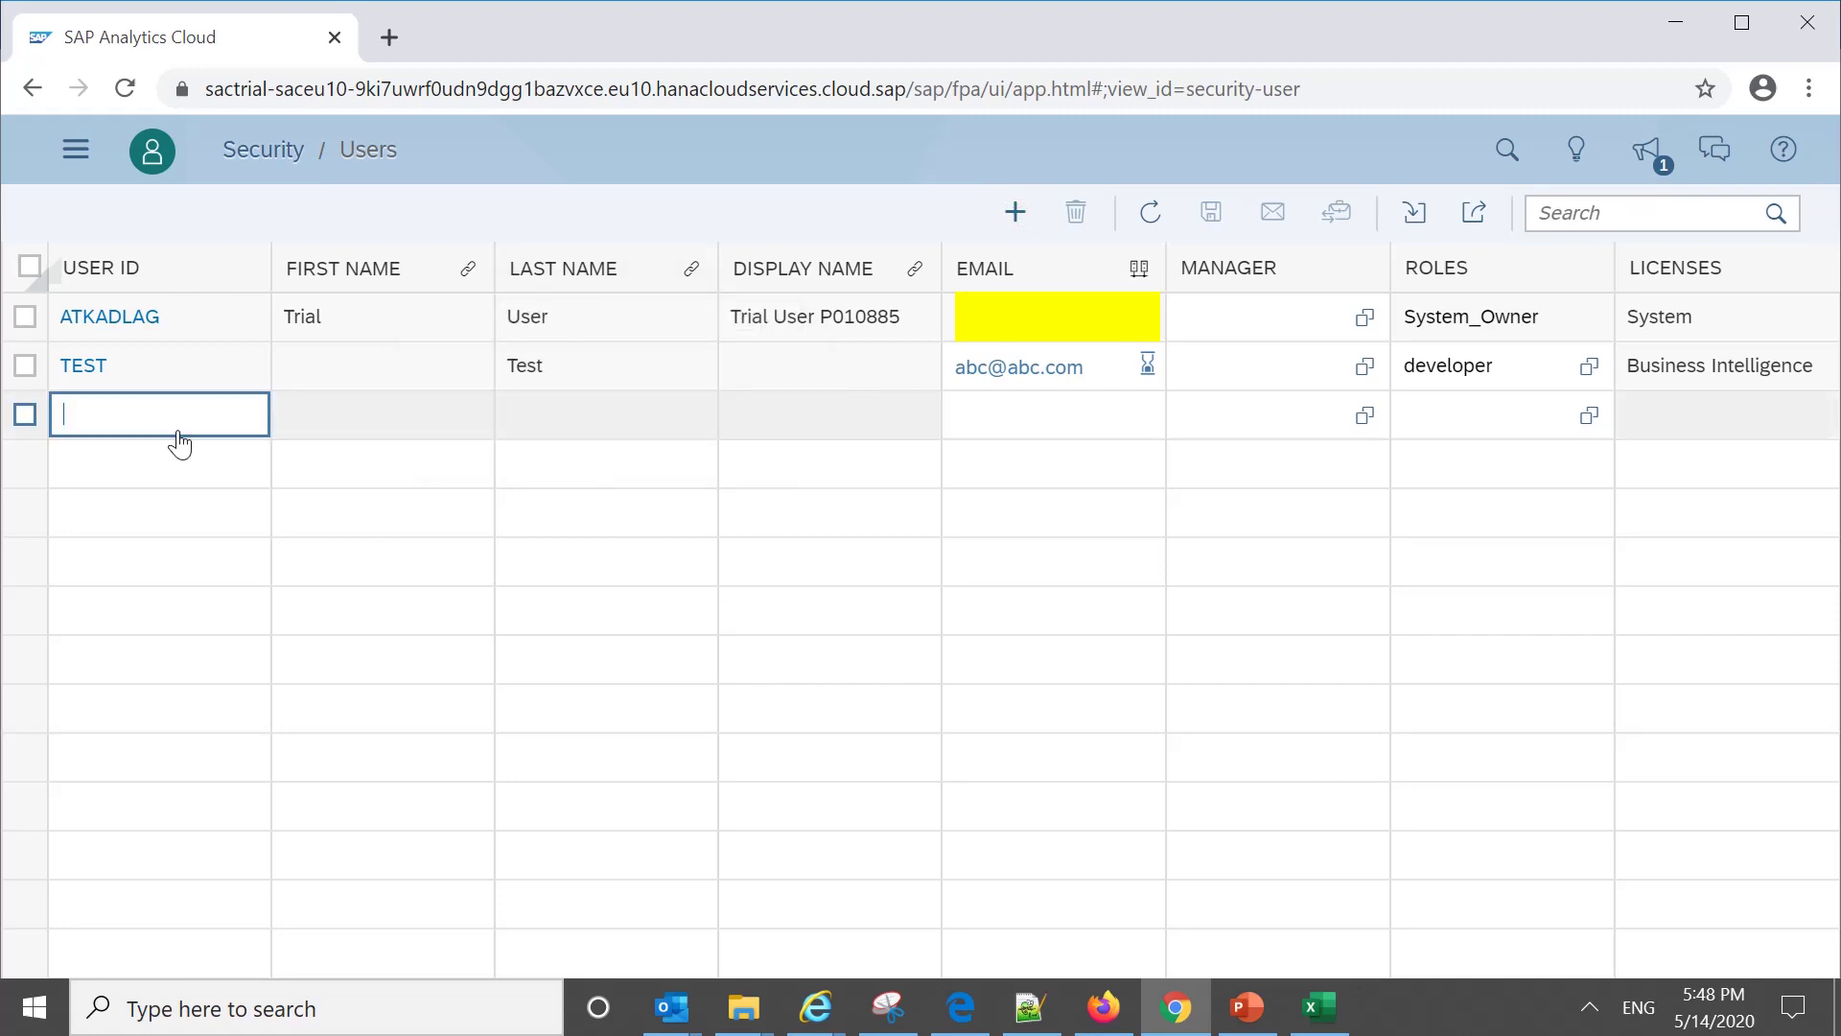
{"action": "type", "text": "Test 123"}
{"action": "key", "text": "Tab"}
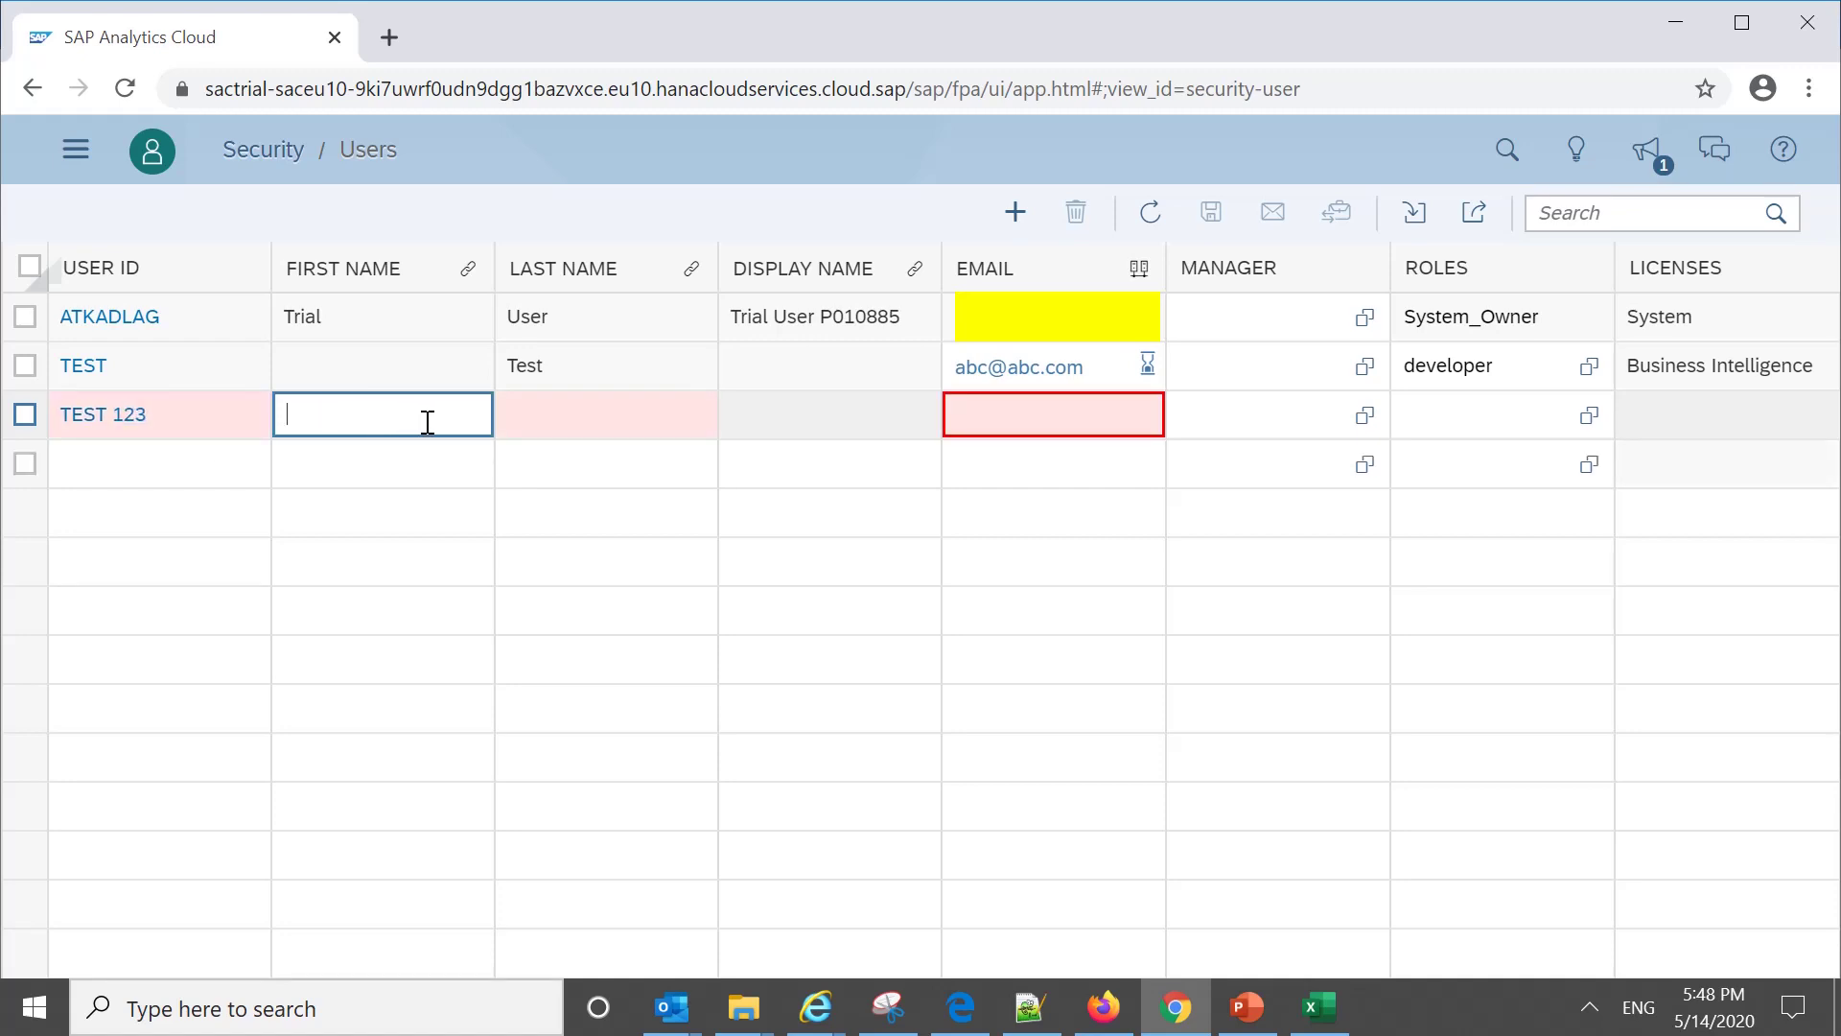
{"action": "type", "text": "Test"}
{"action": "key", "text": "Tab"}
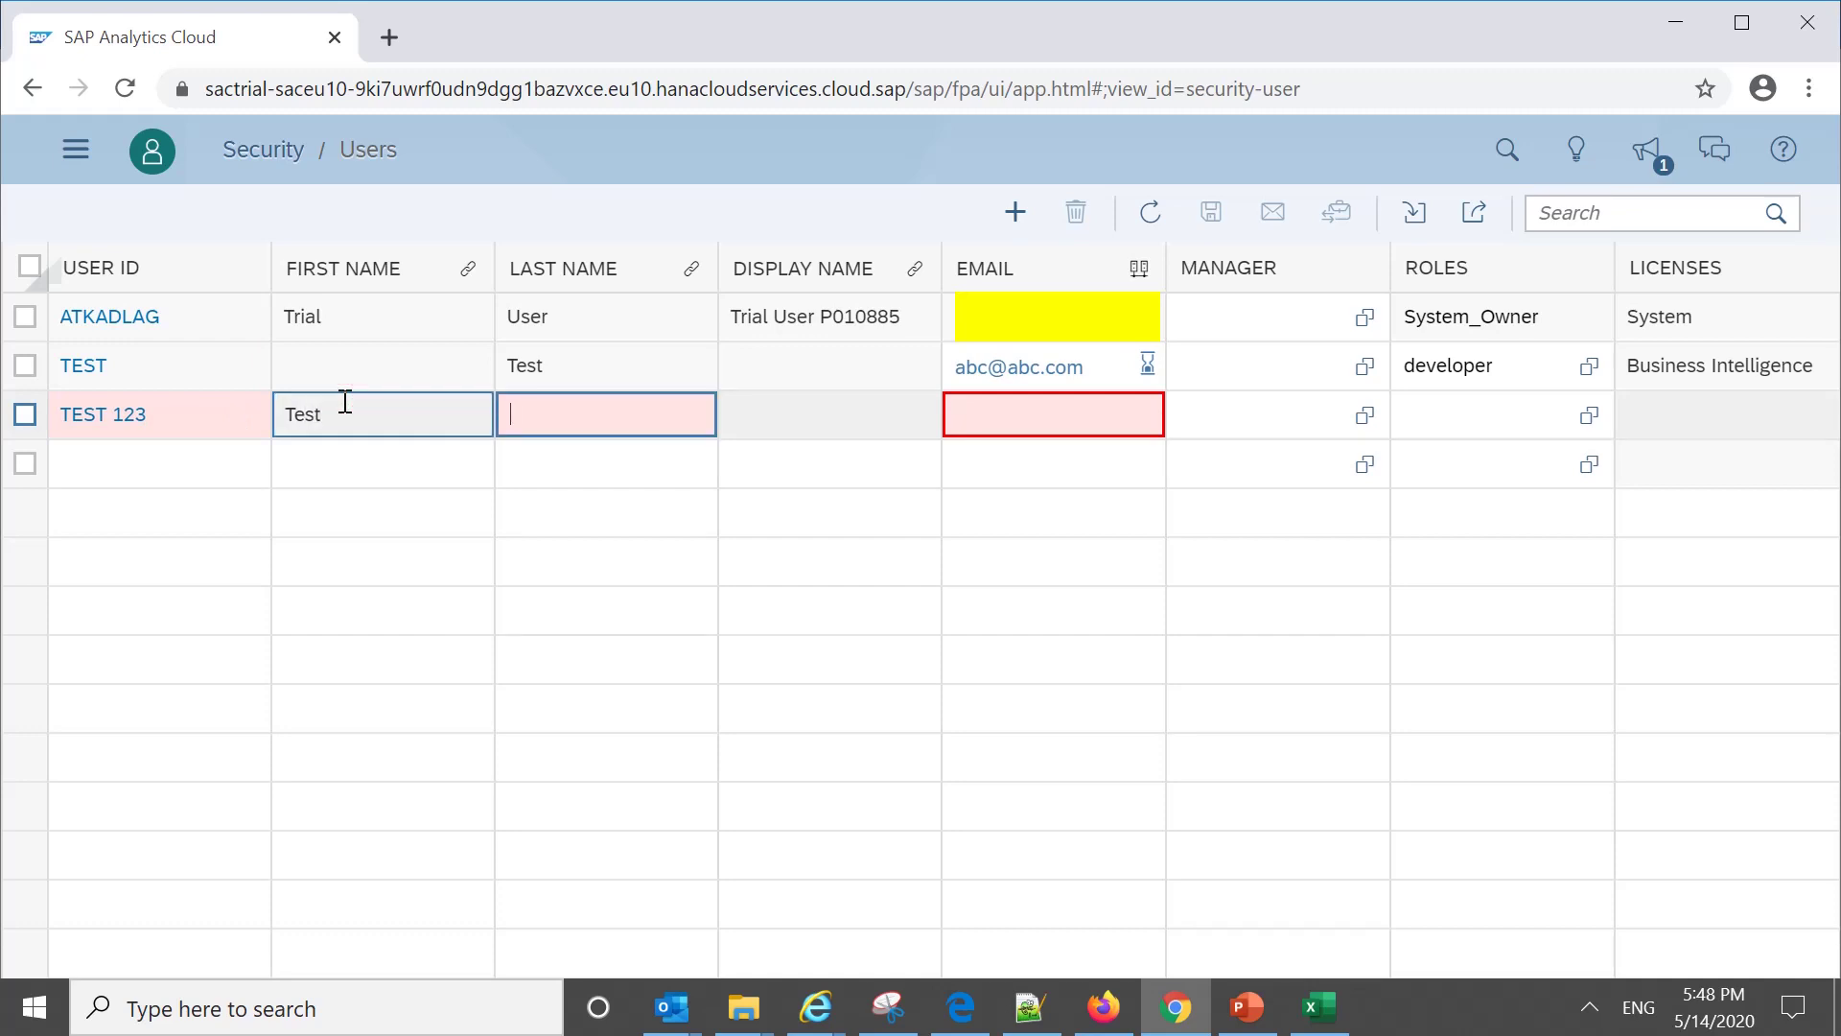
{"action": "type", "text": "User"}
{"action": "key", "text": "Tab"}
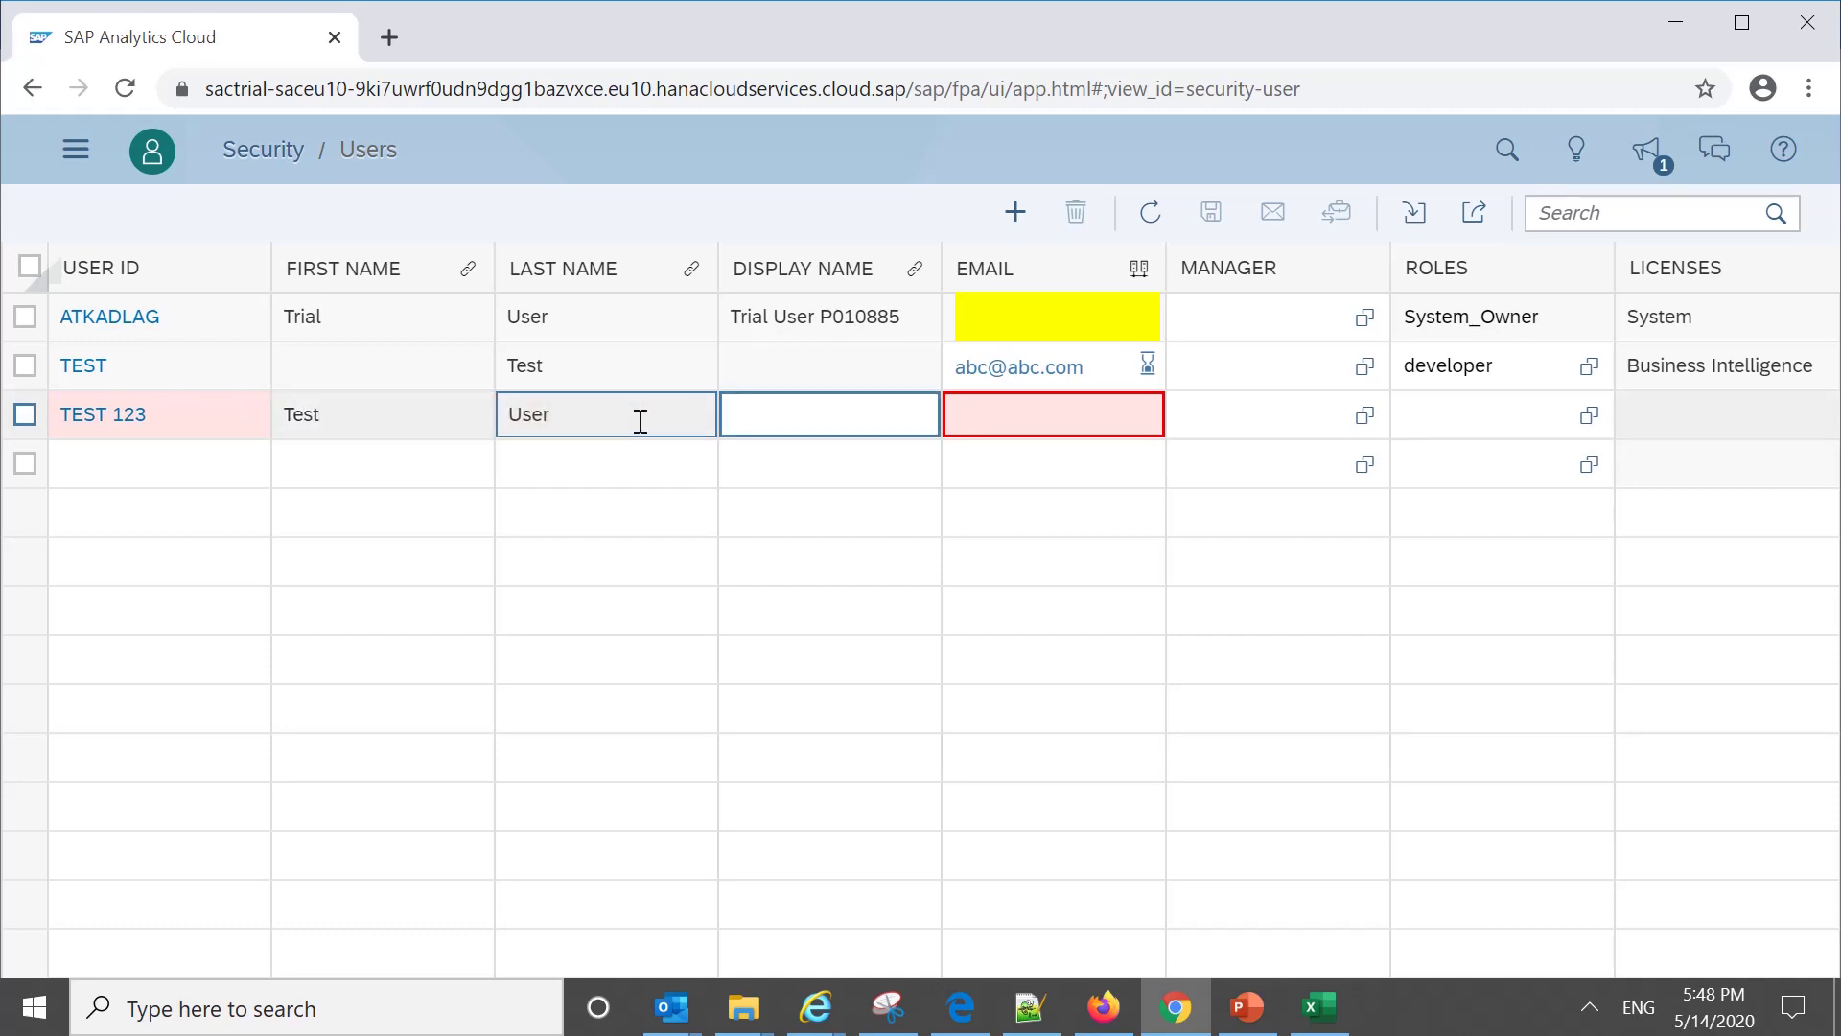
Step: Fill in the e-mail address of user TEST 123 and check the selectable managers without assigning one
{"action": "left_click", "coordinate": [987, 422]}
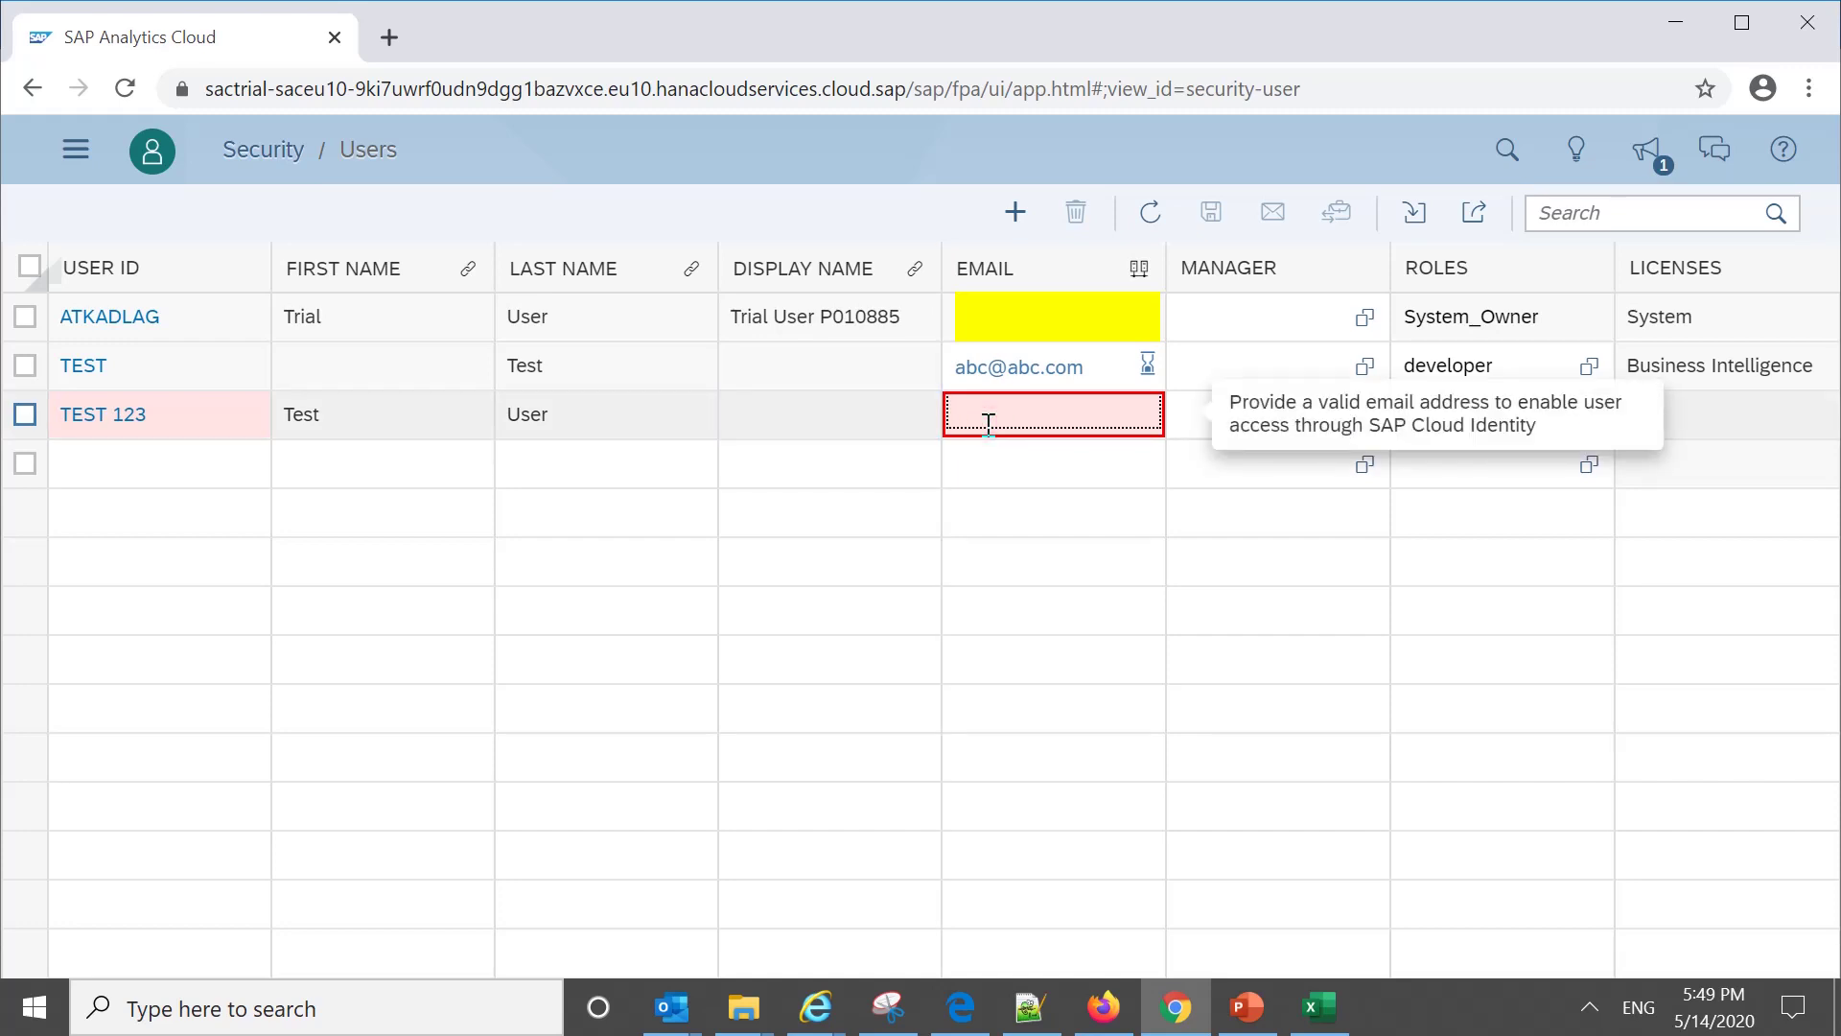
{"action": "type", "text": "abc@"}
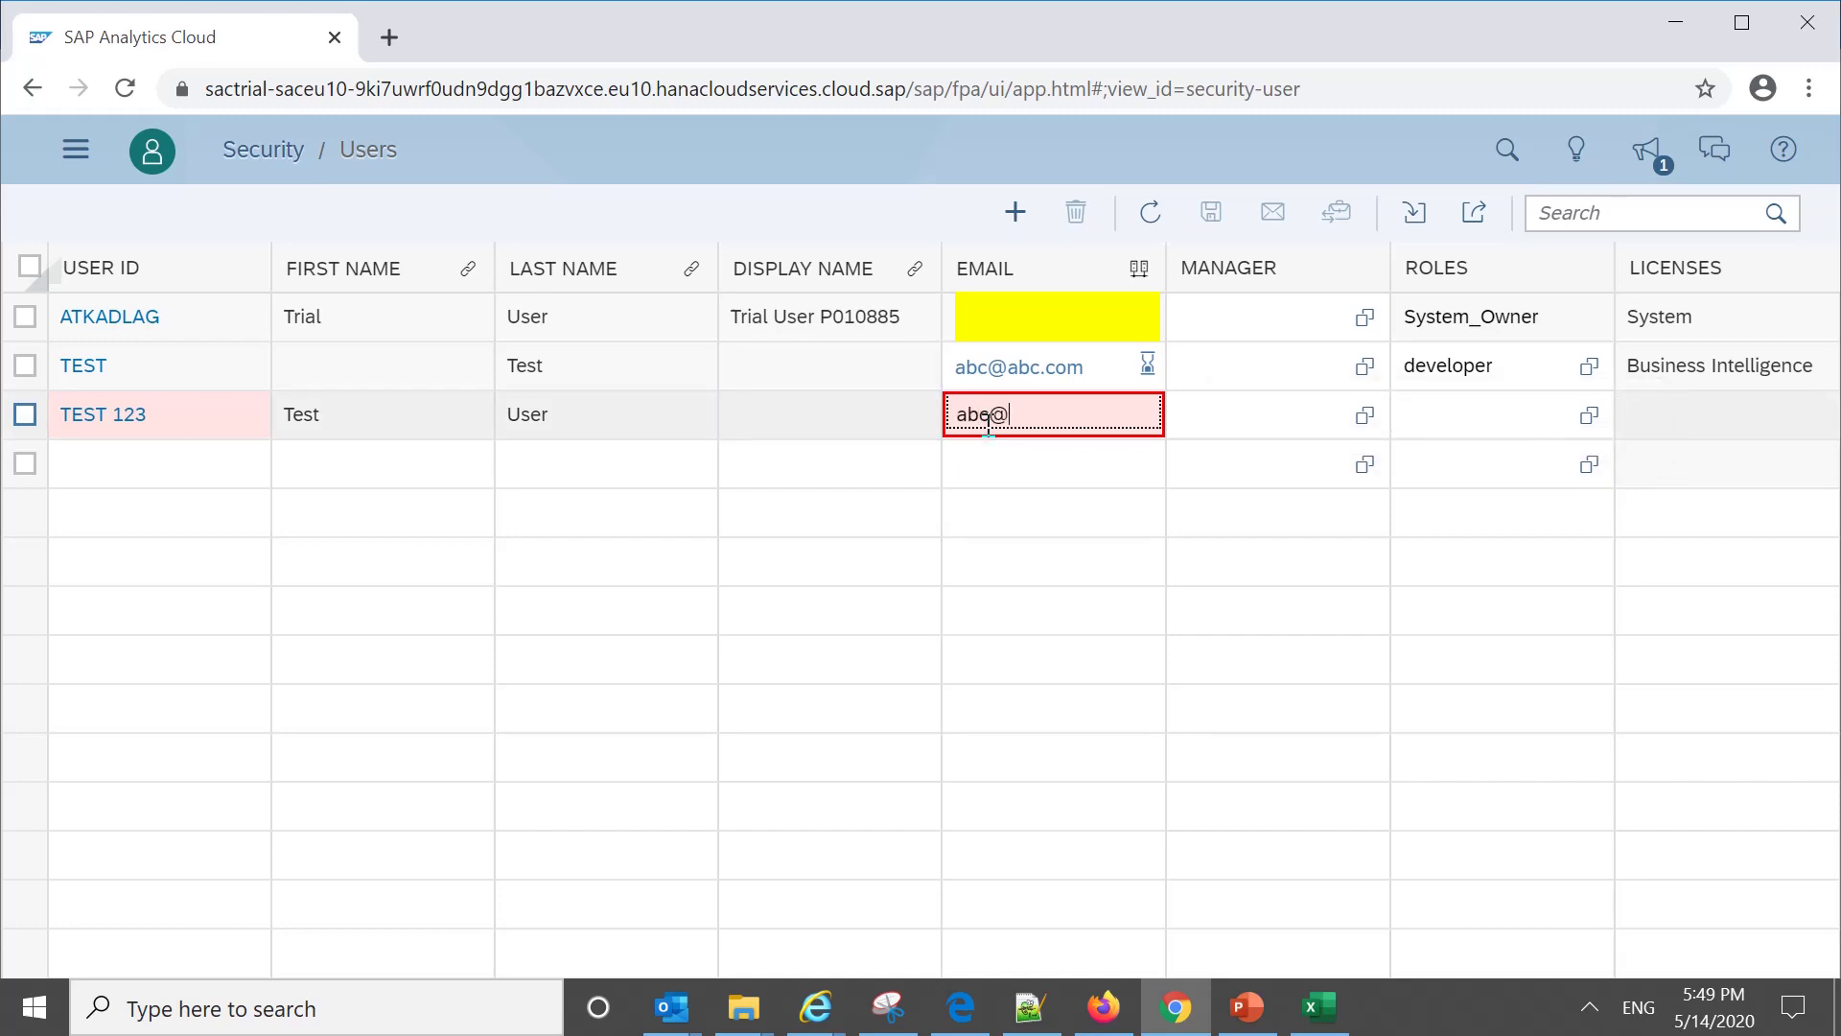
{"action": "type", "text": "xyz.com"}
{"action": "key", "text": "Tab"}
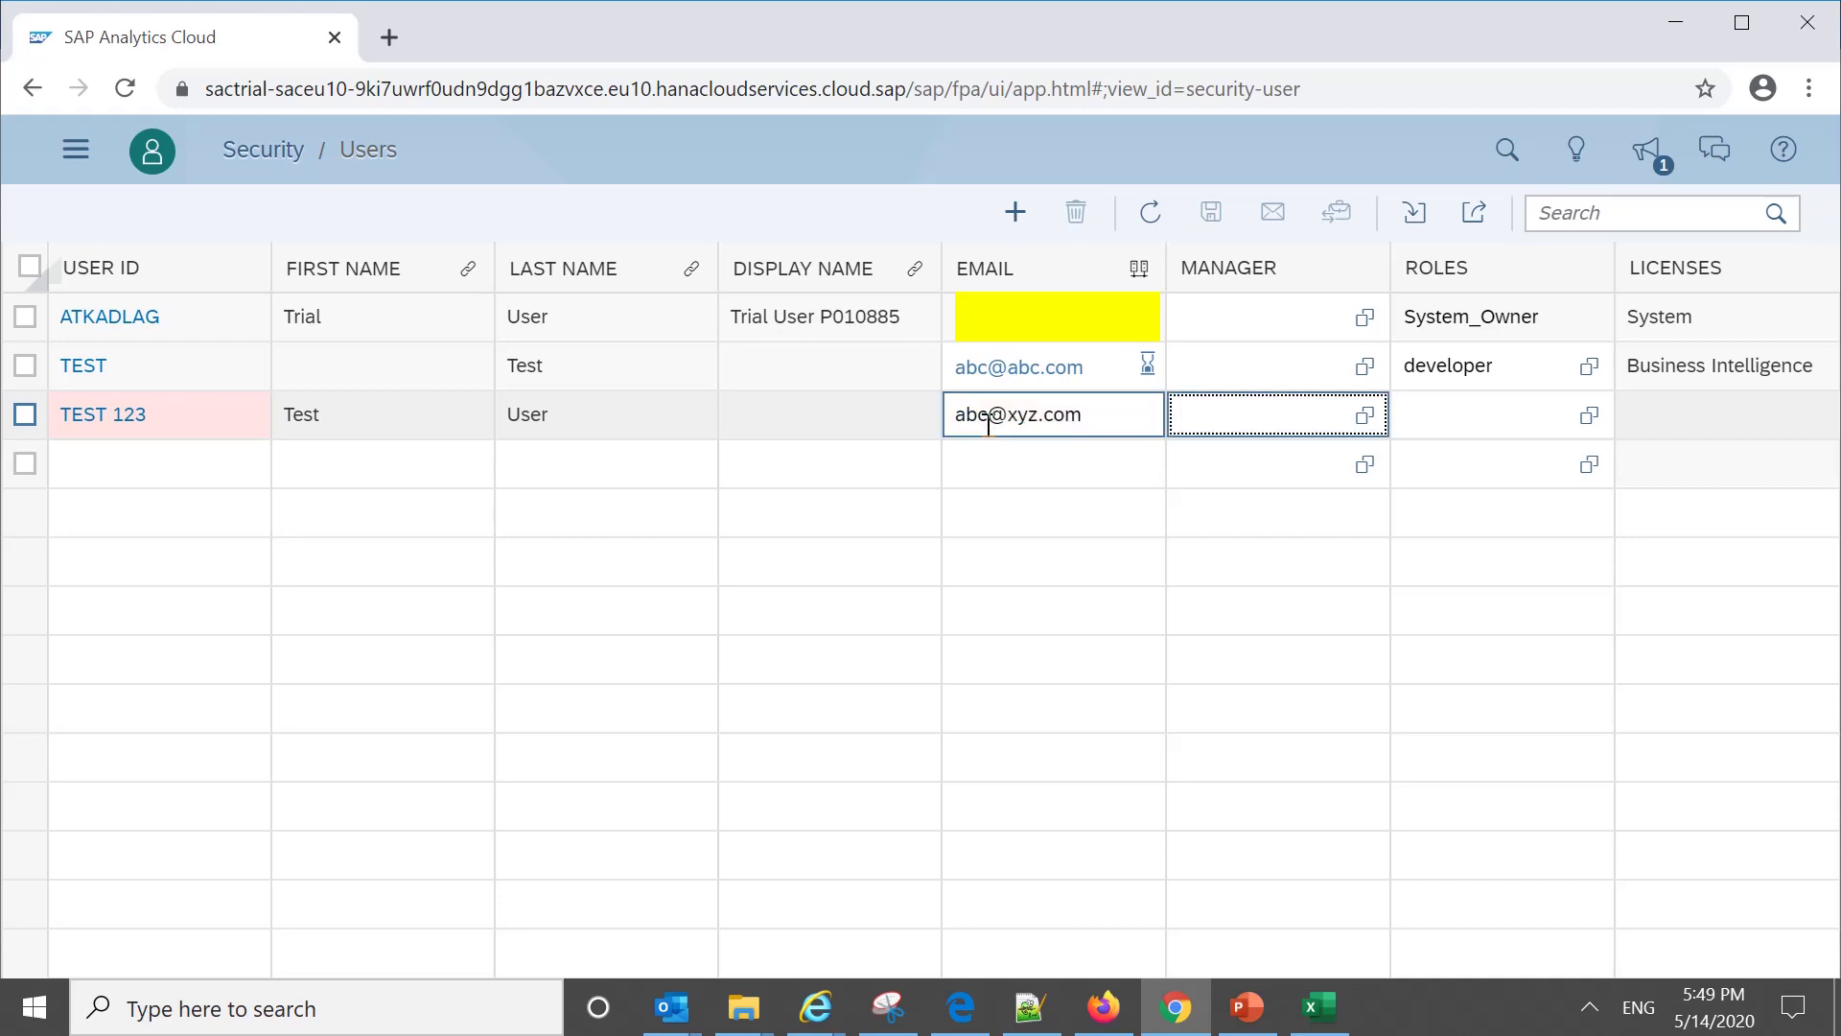
{"action": "left_click", "coordinate": [1370, 431]}
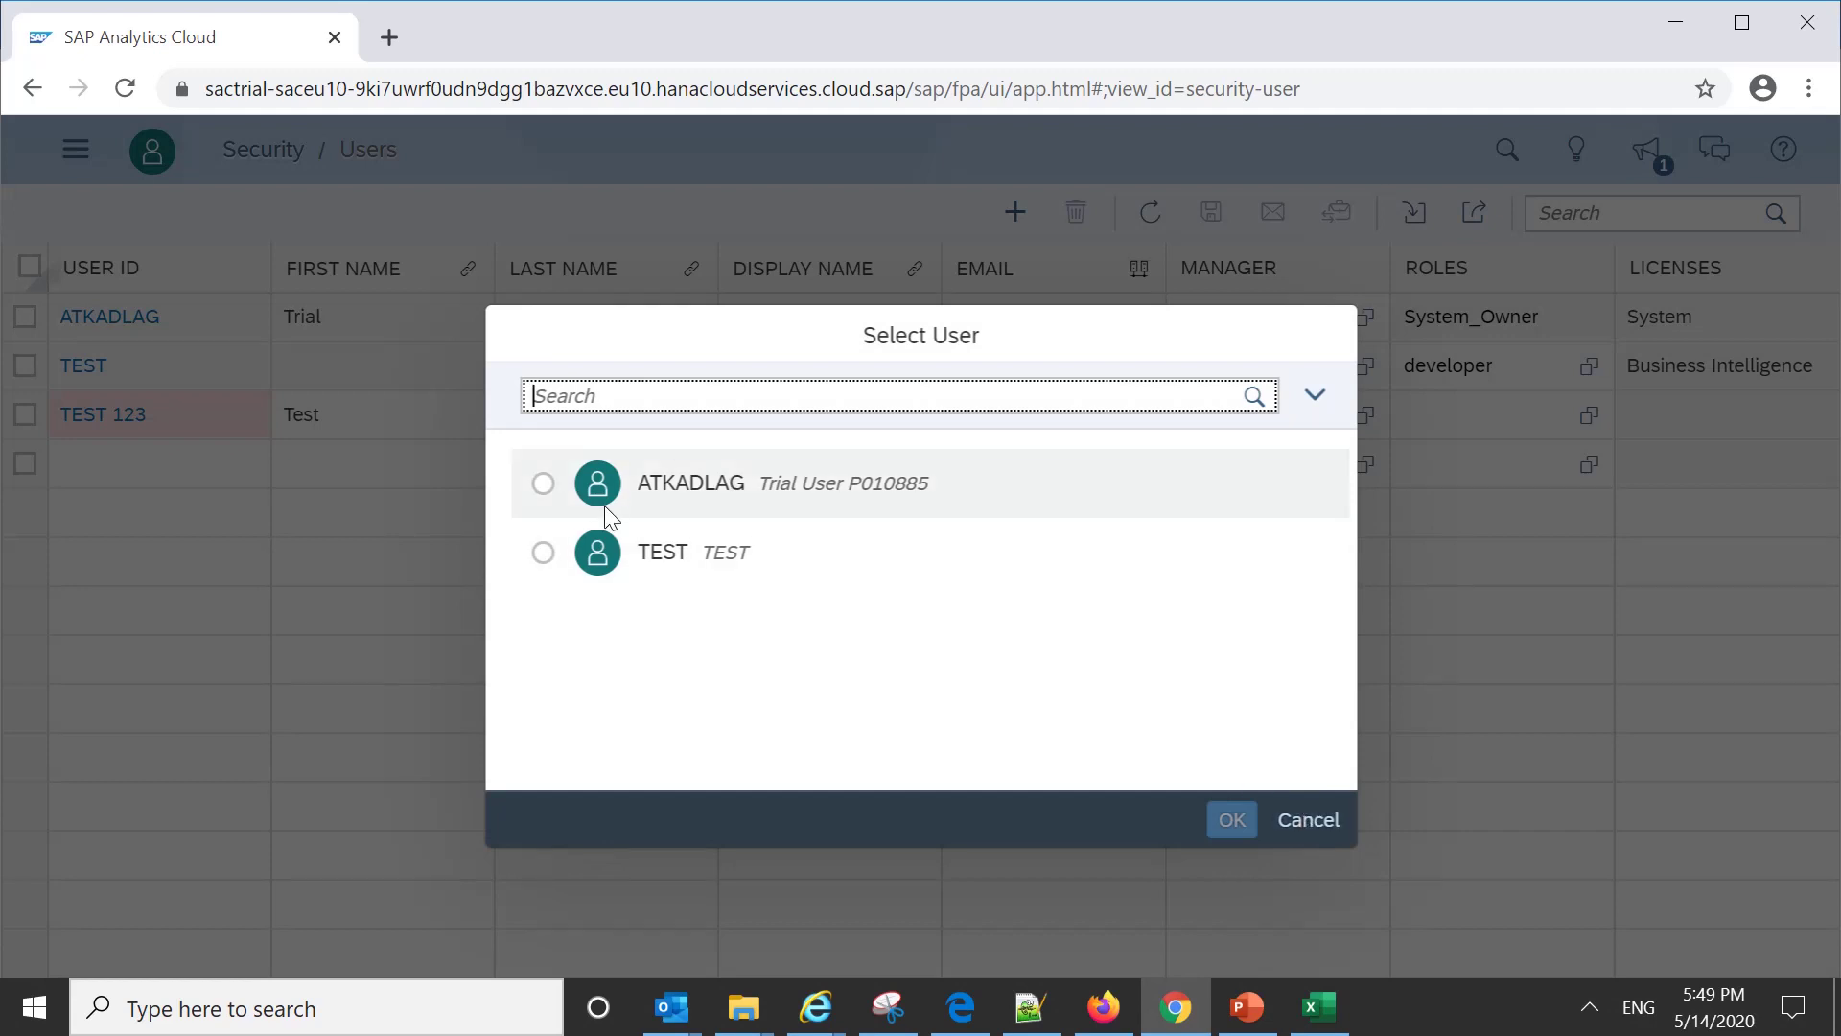
{"action": "left_click", "coordinate": [1300, 820]}
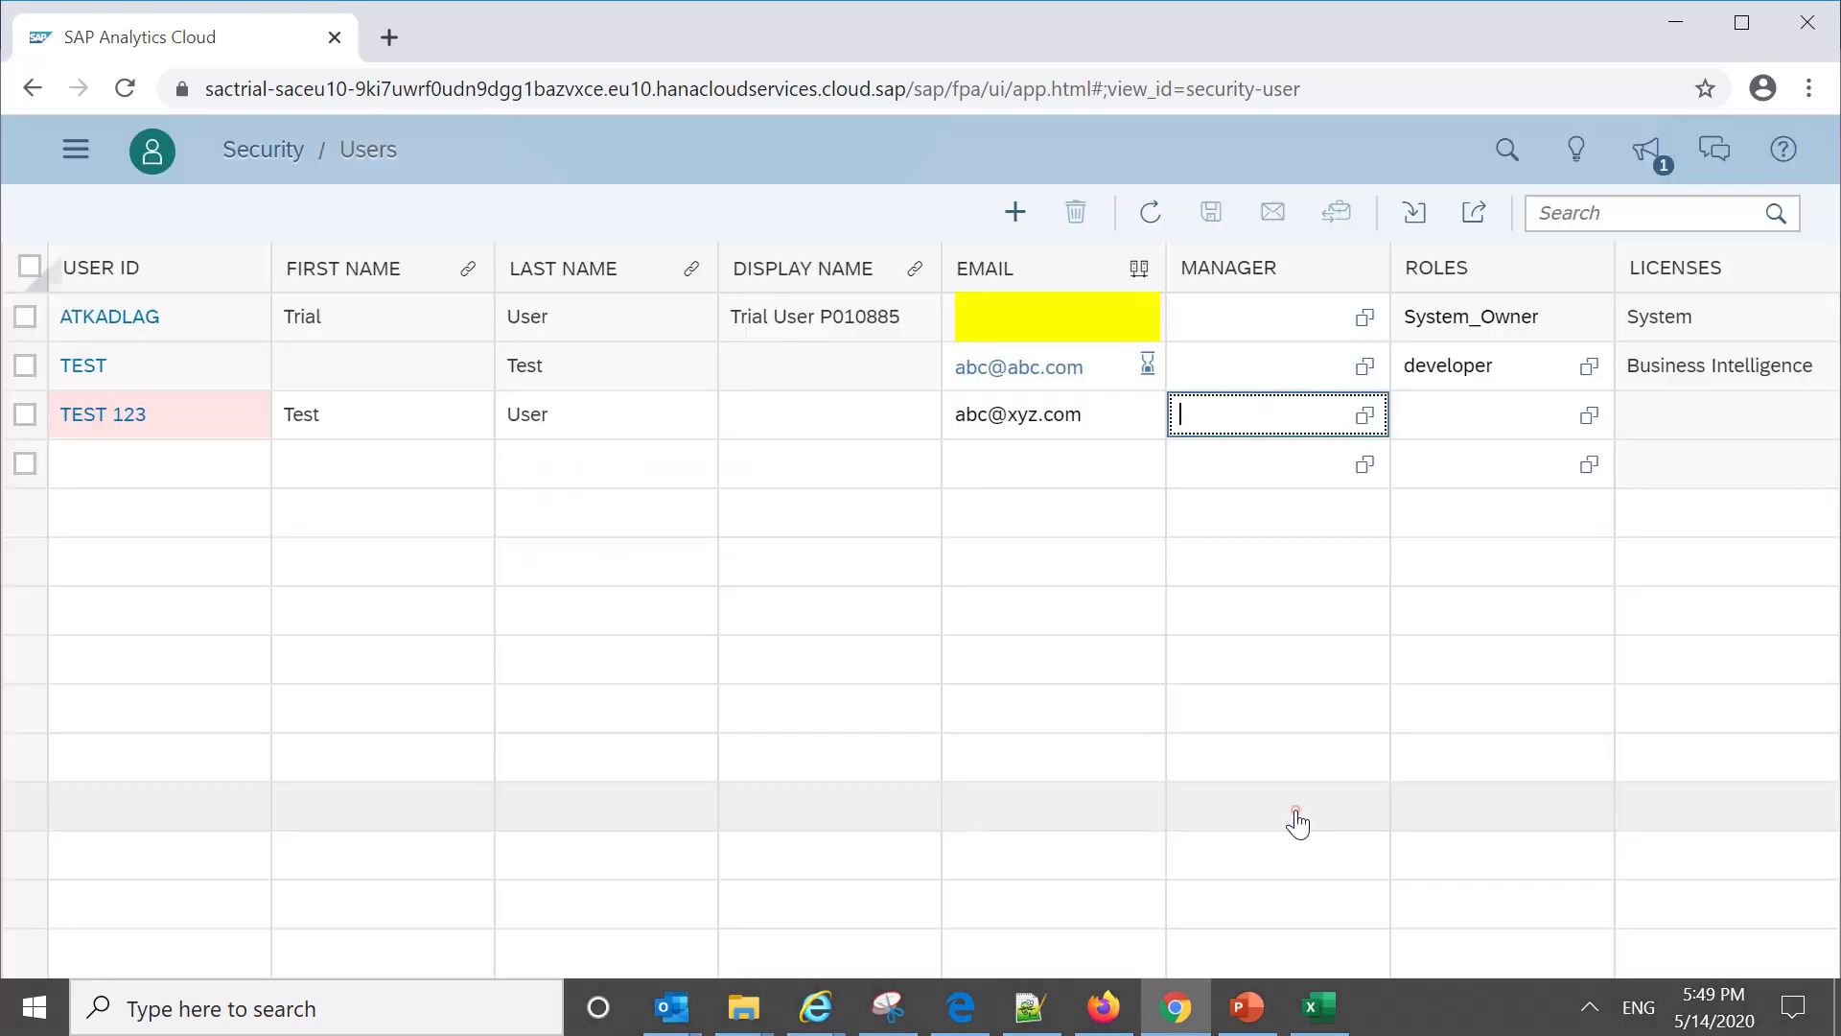
Step: Assign the developer role to user TEST 123
{"action": "left_click", "coordinate": [1477, 419]}
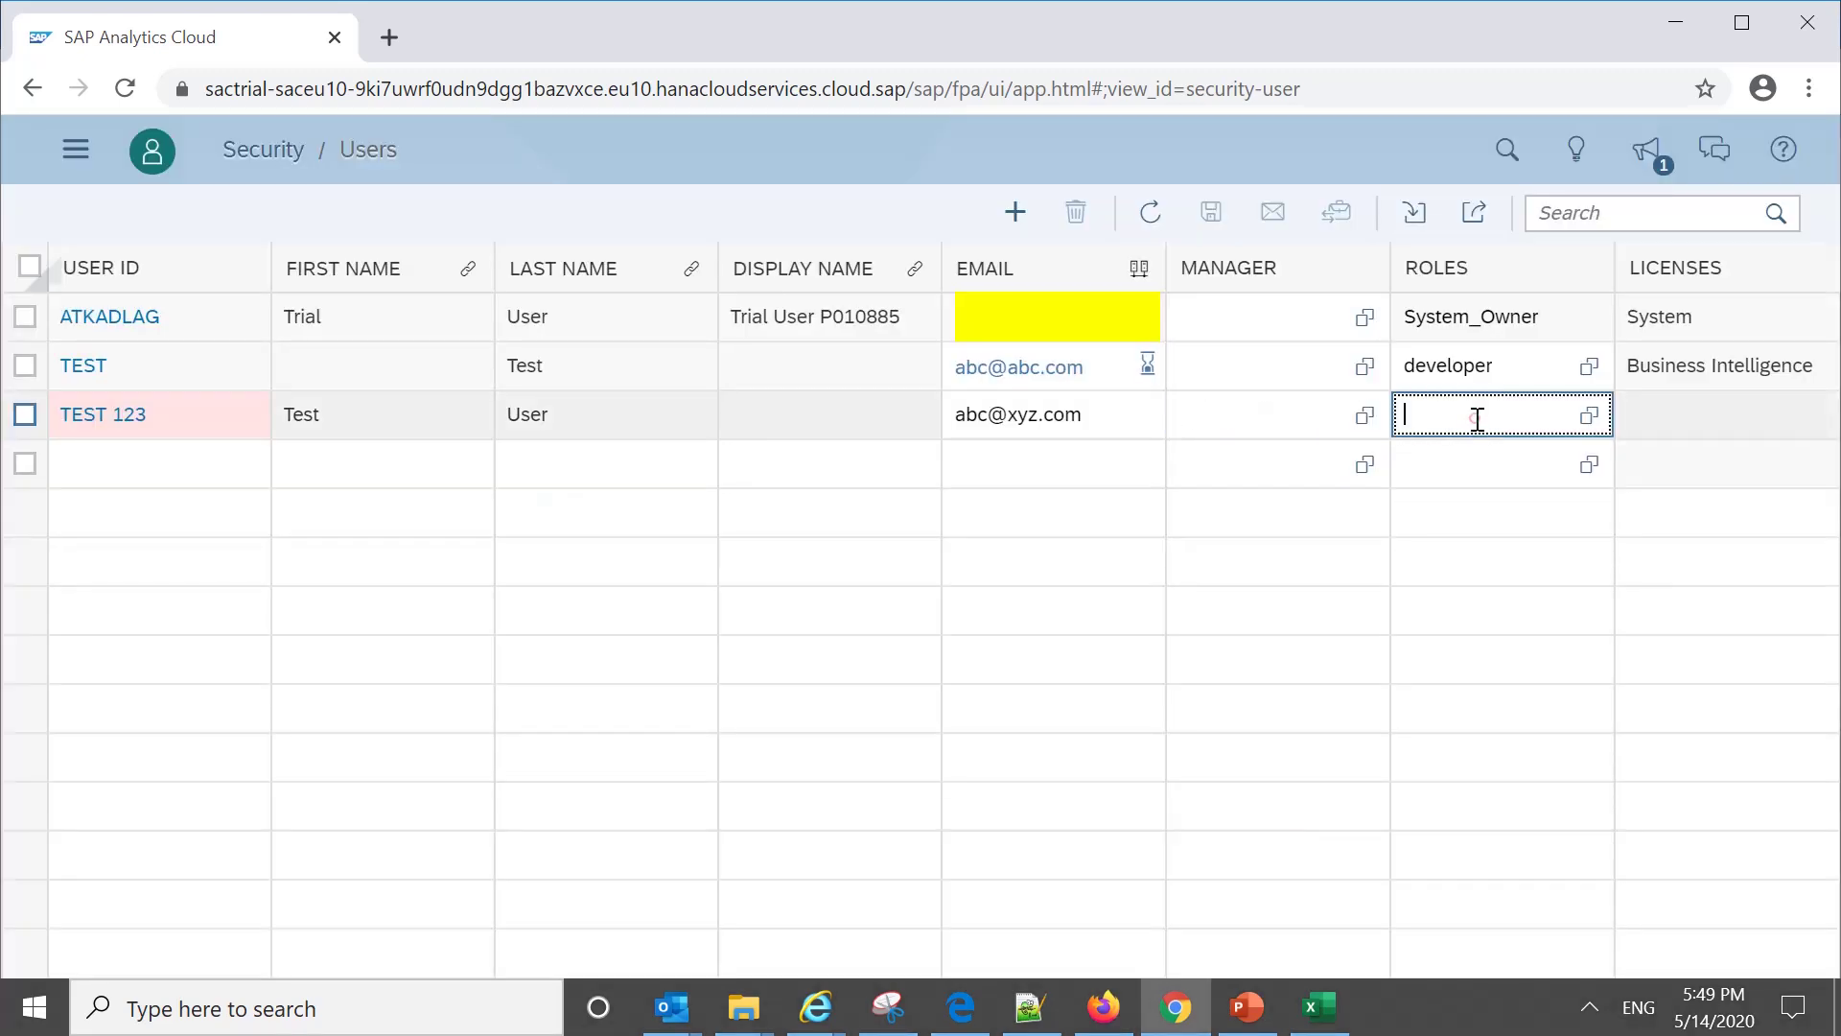
{"action": "left_click", "coordinate": [1588, 420]}
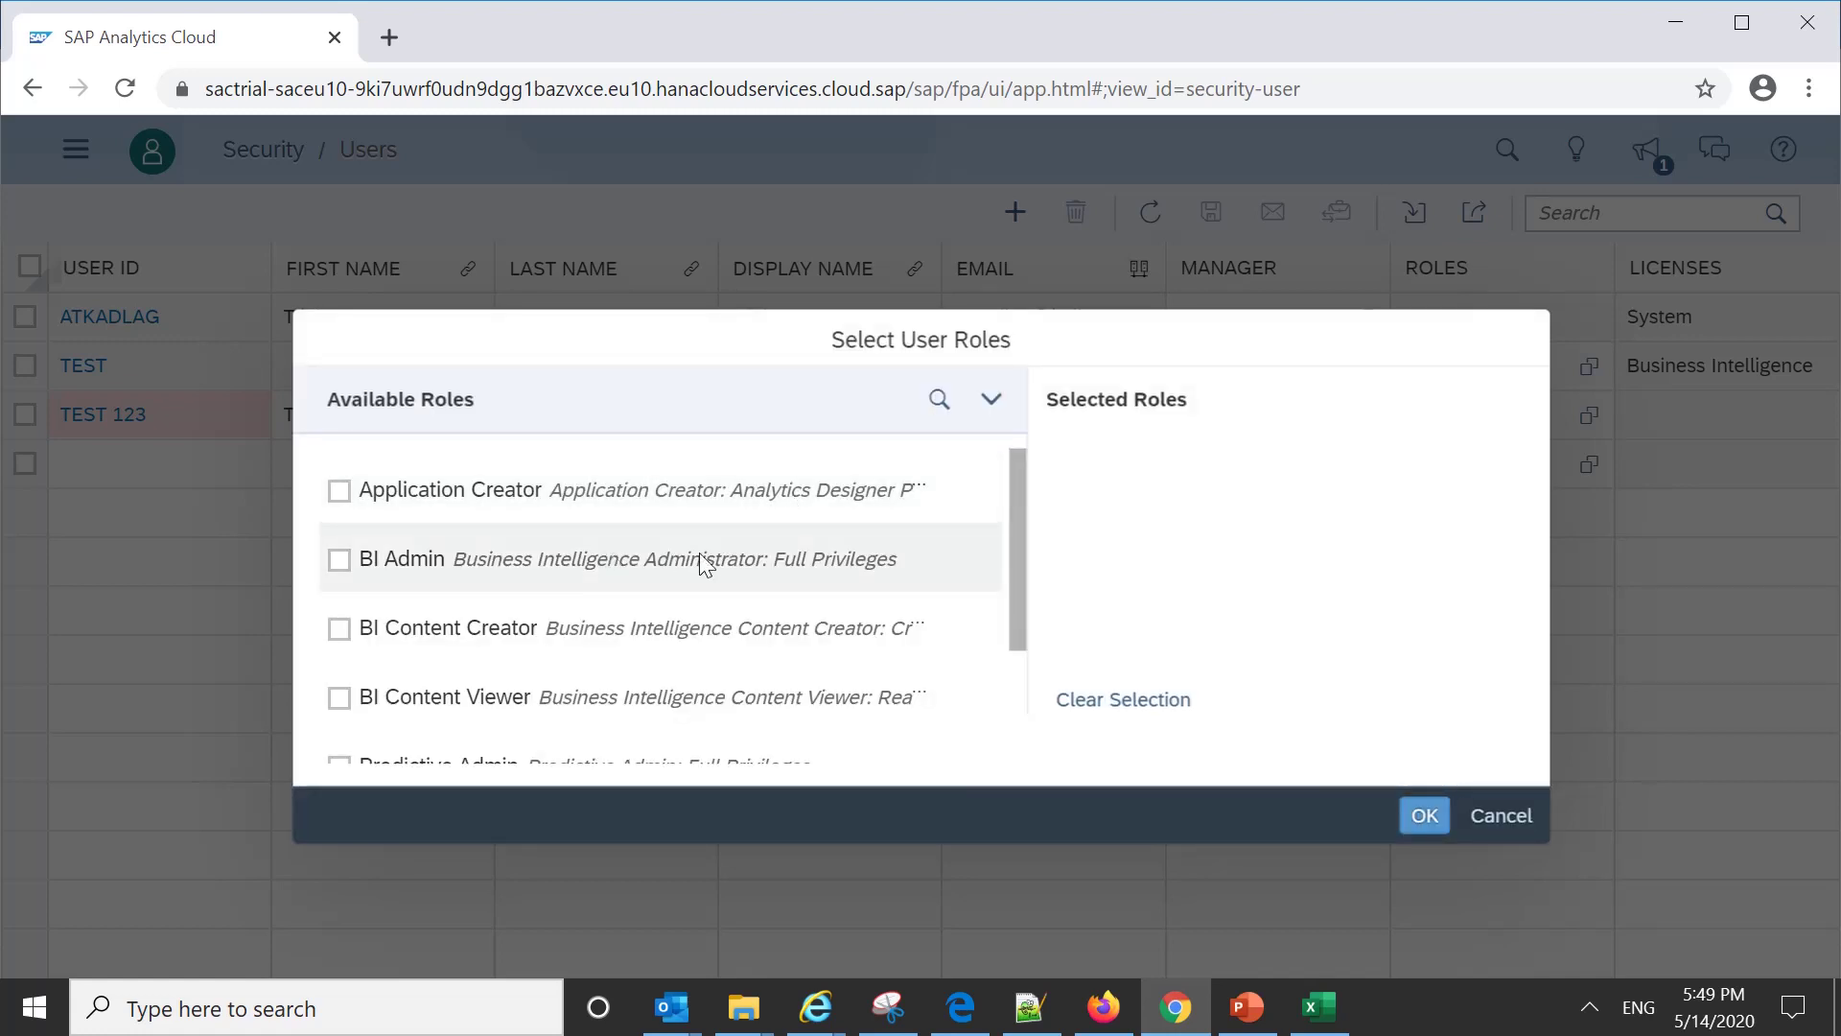
{"action": "left_click_drag", "start_coordinate": [1021, 537], "coordinate": [1005, 465]}
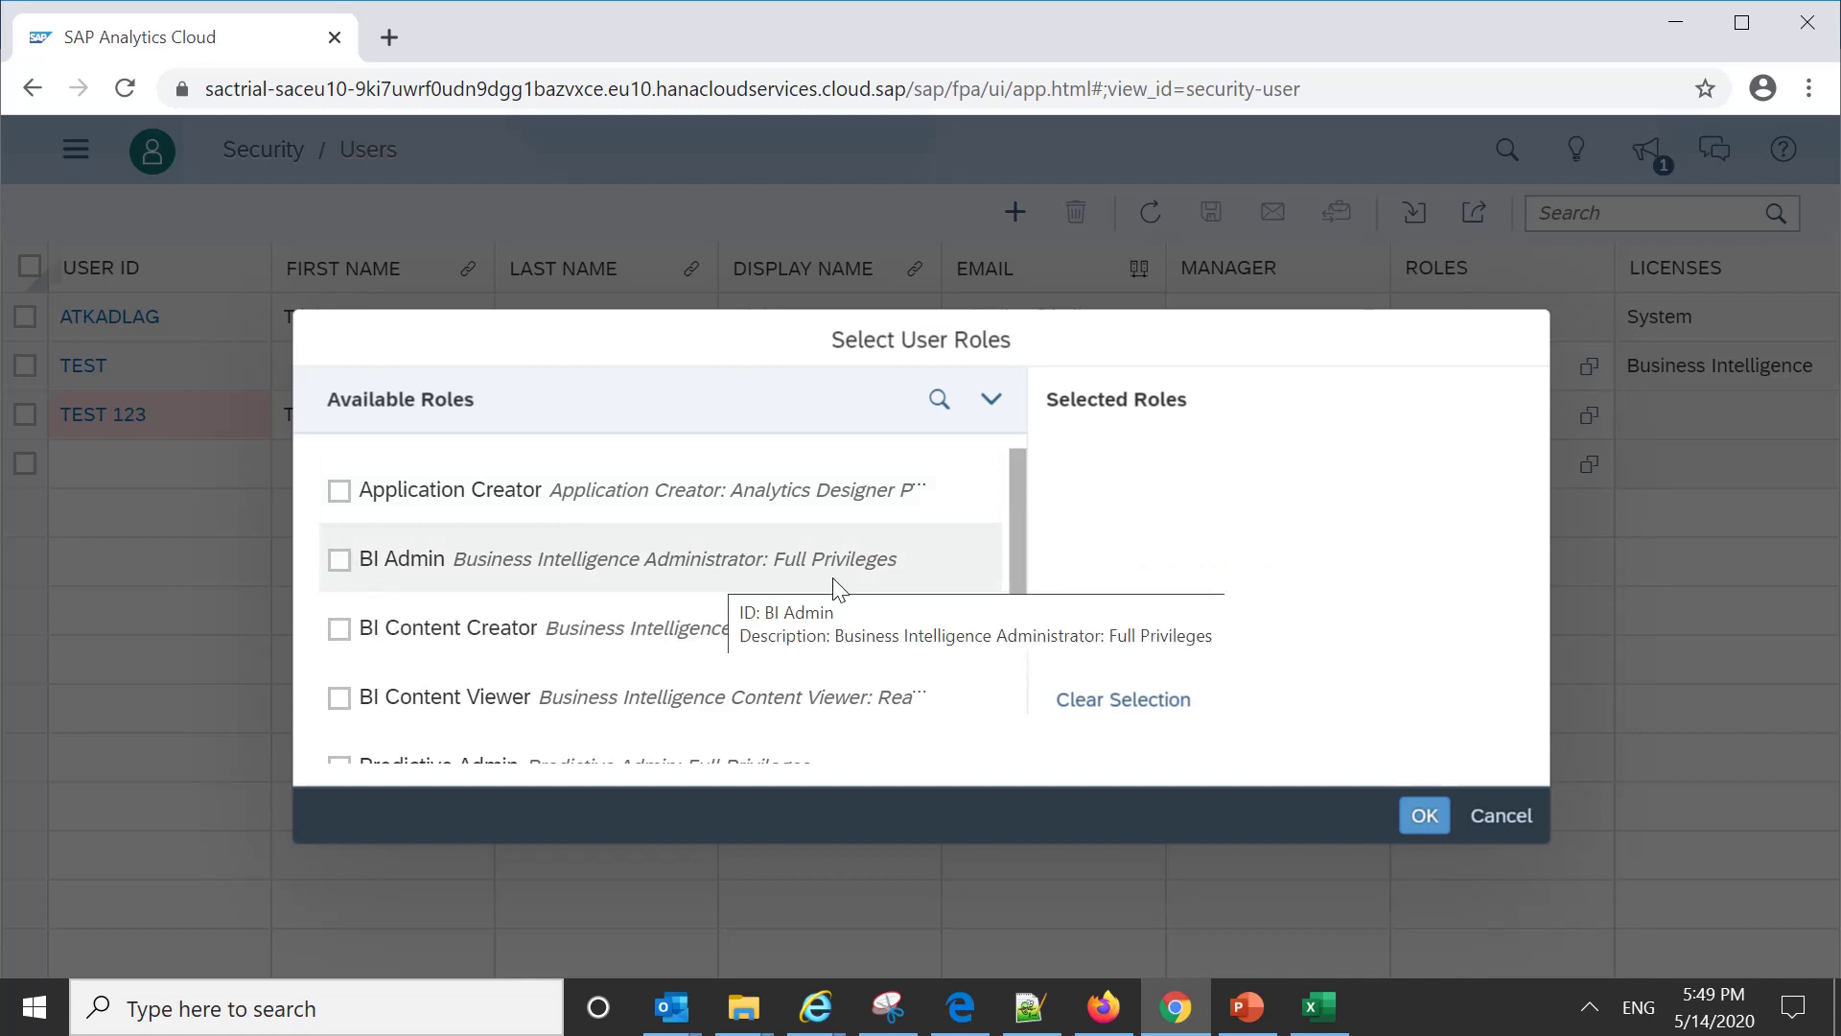
{"action": "left_click_drag", "start_coordinate": [1020, 539], "coordinate": [1010, 629]}
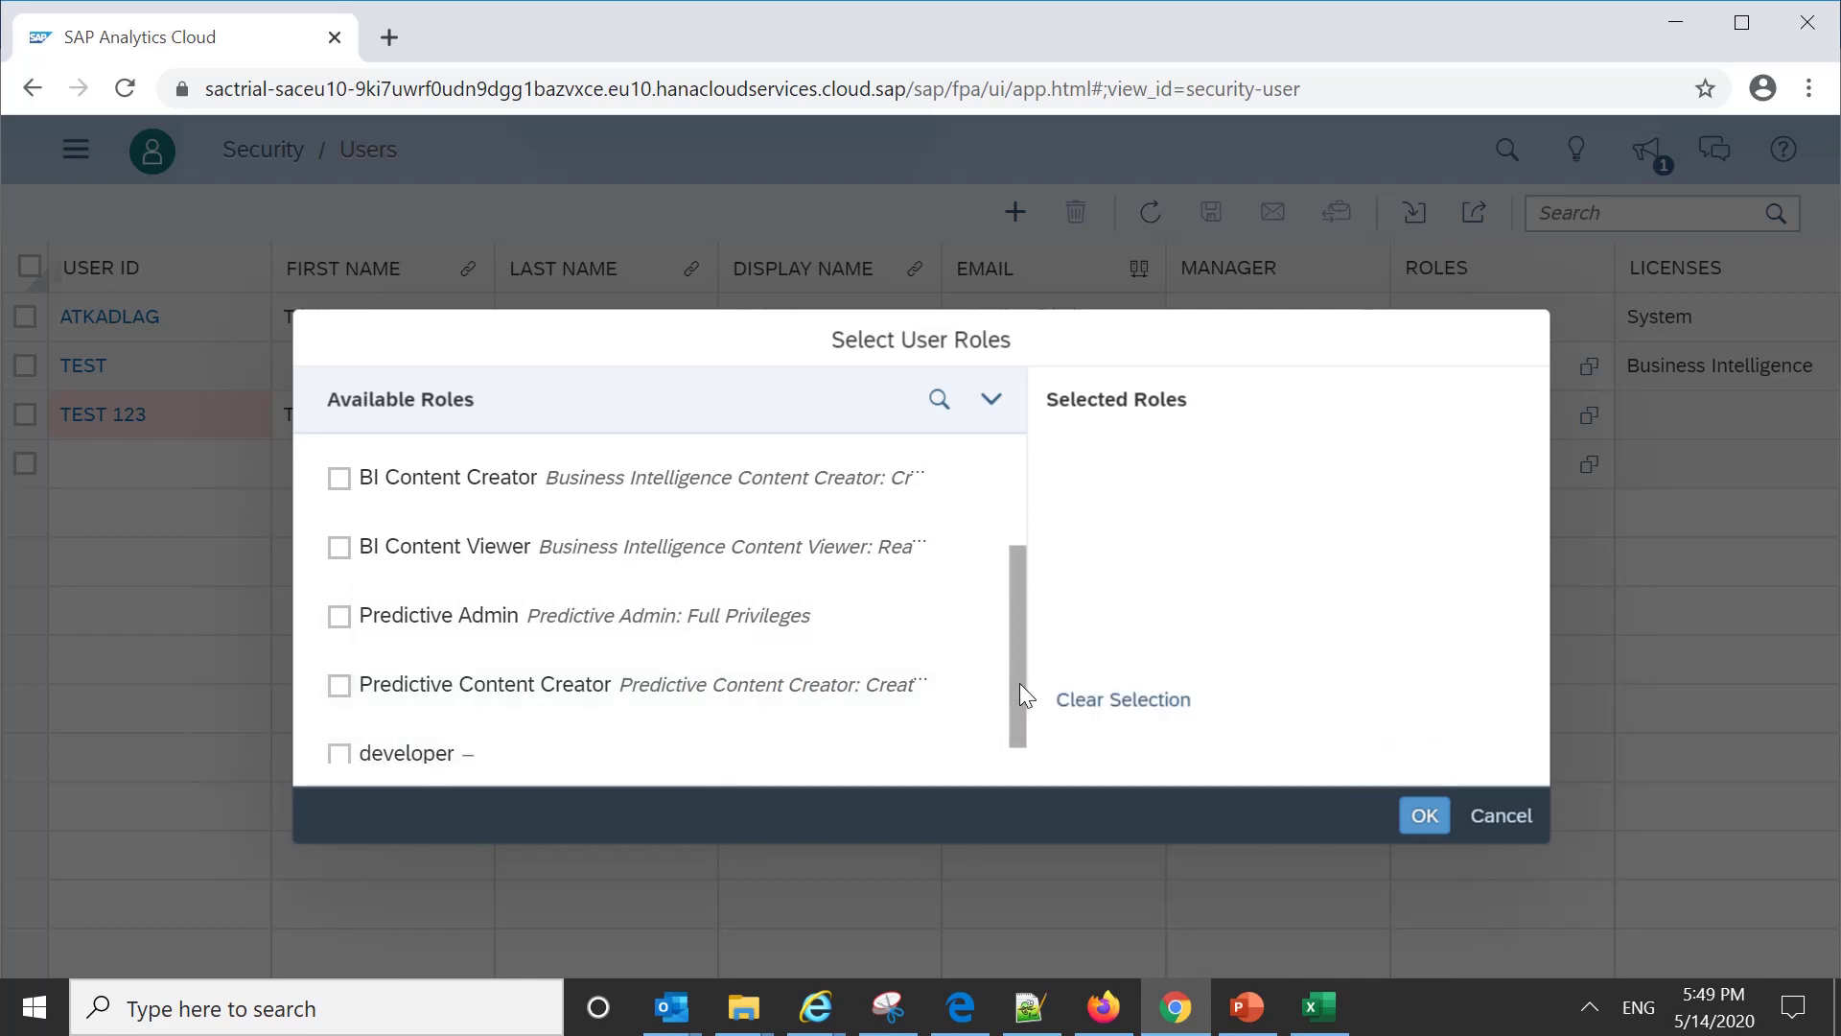
{"action": "scroll", "coordinate": [1020, 683], "scroll_direction": "down", "scroll_amount": 1}
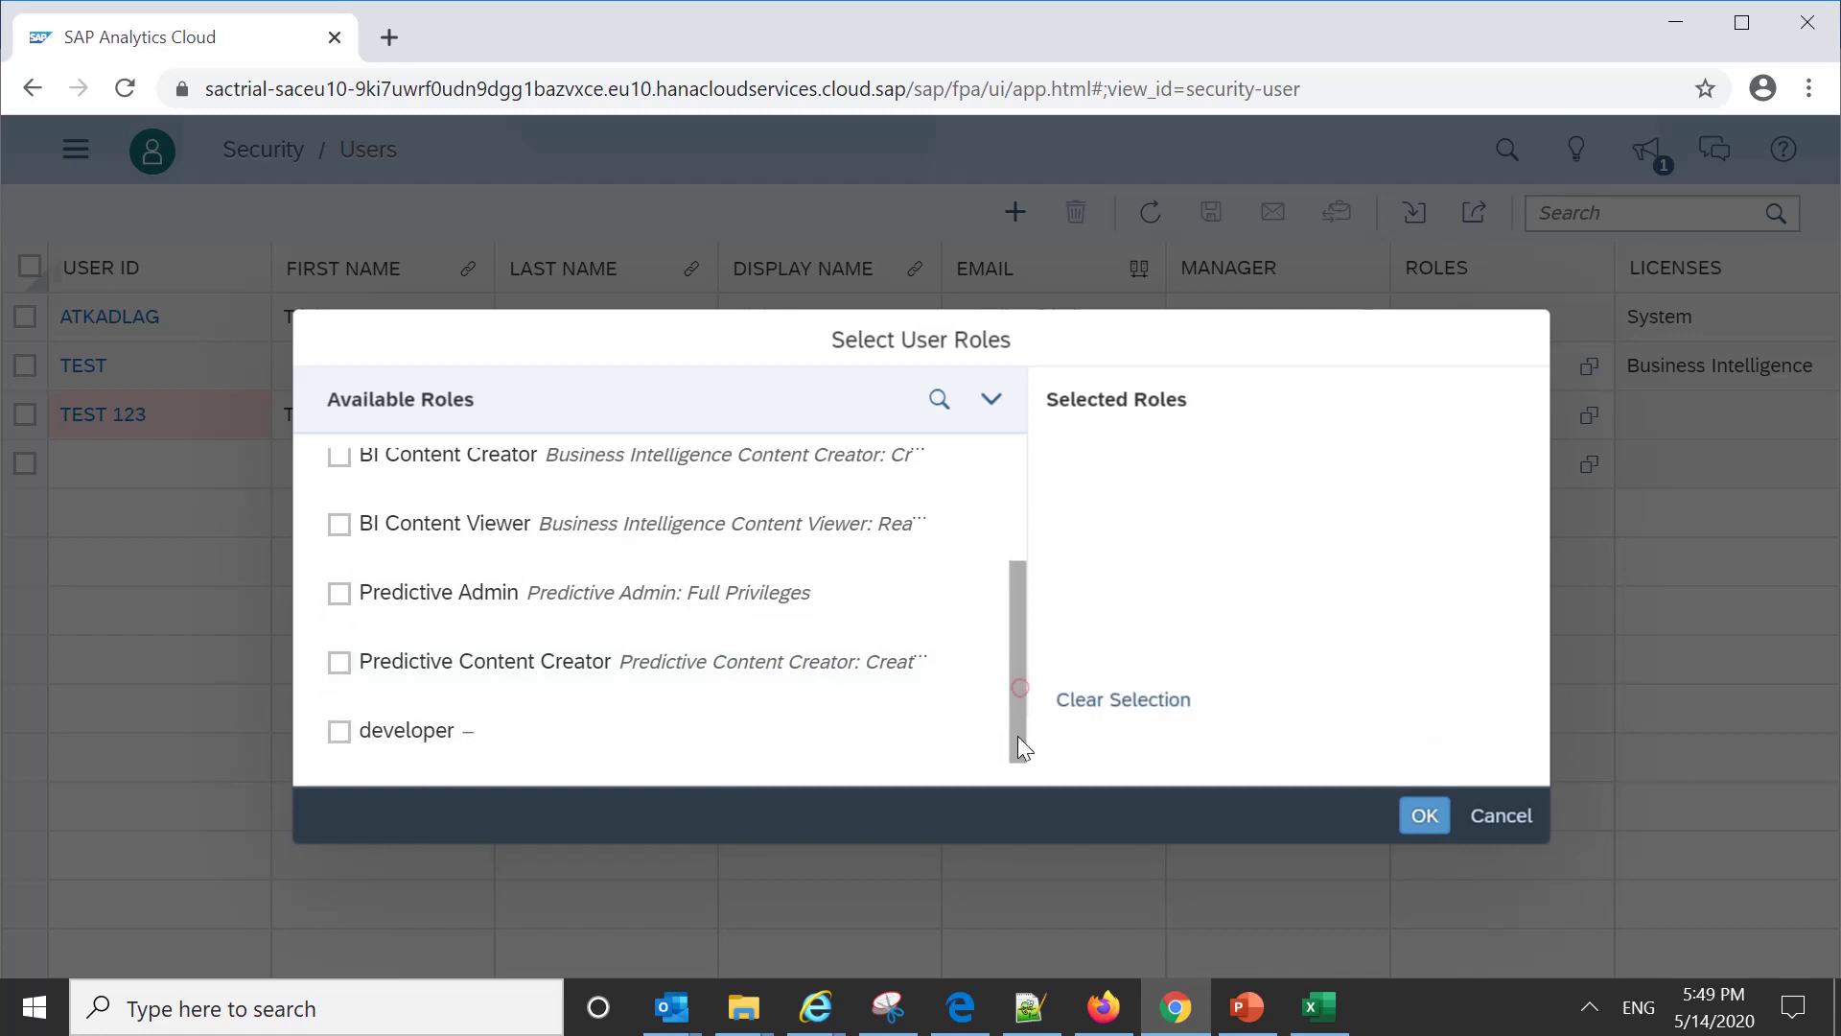
{"action": "left_click", "coordinate": [338, 731]}
{"action": "left_click", "coordinate": [339, 731]}
{"action": "left_click", "coordinate": [339, 732]}
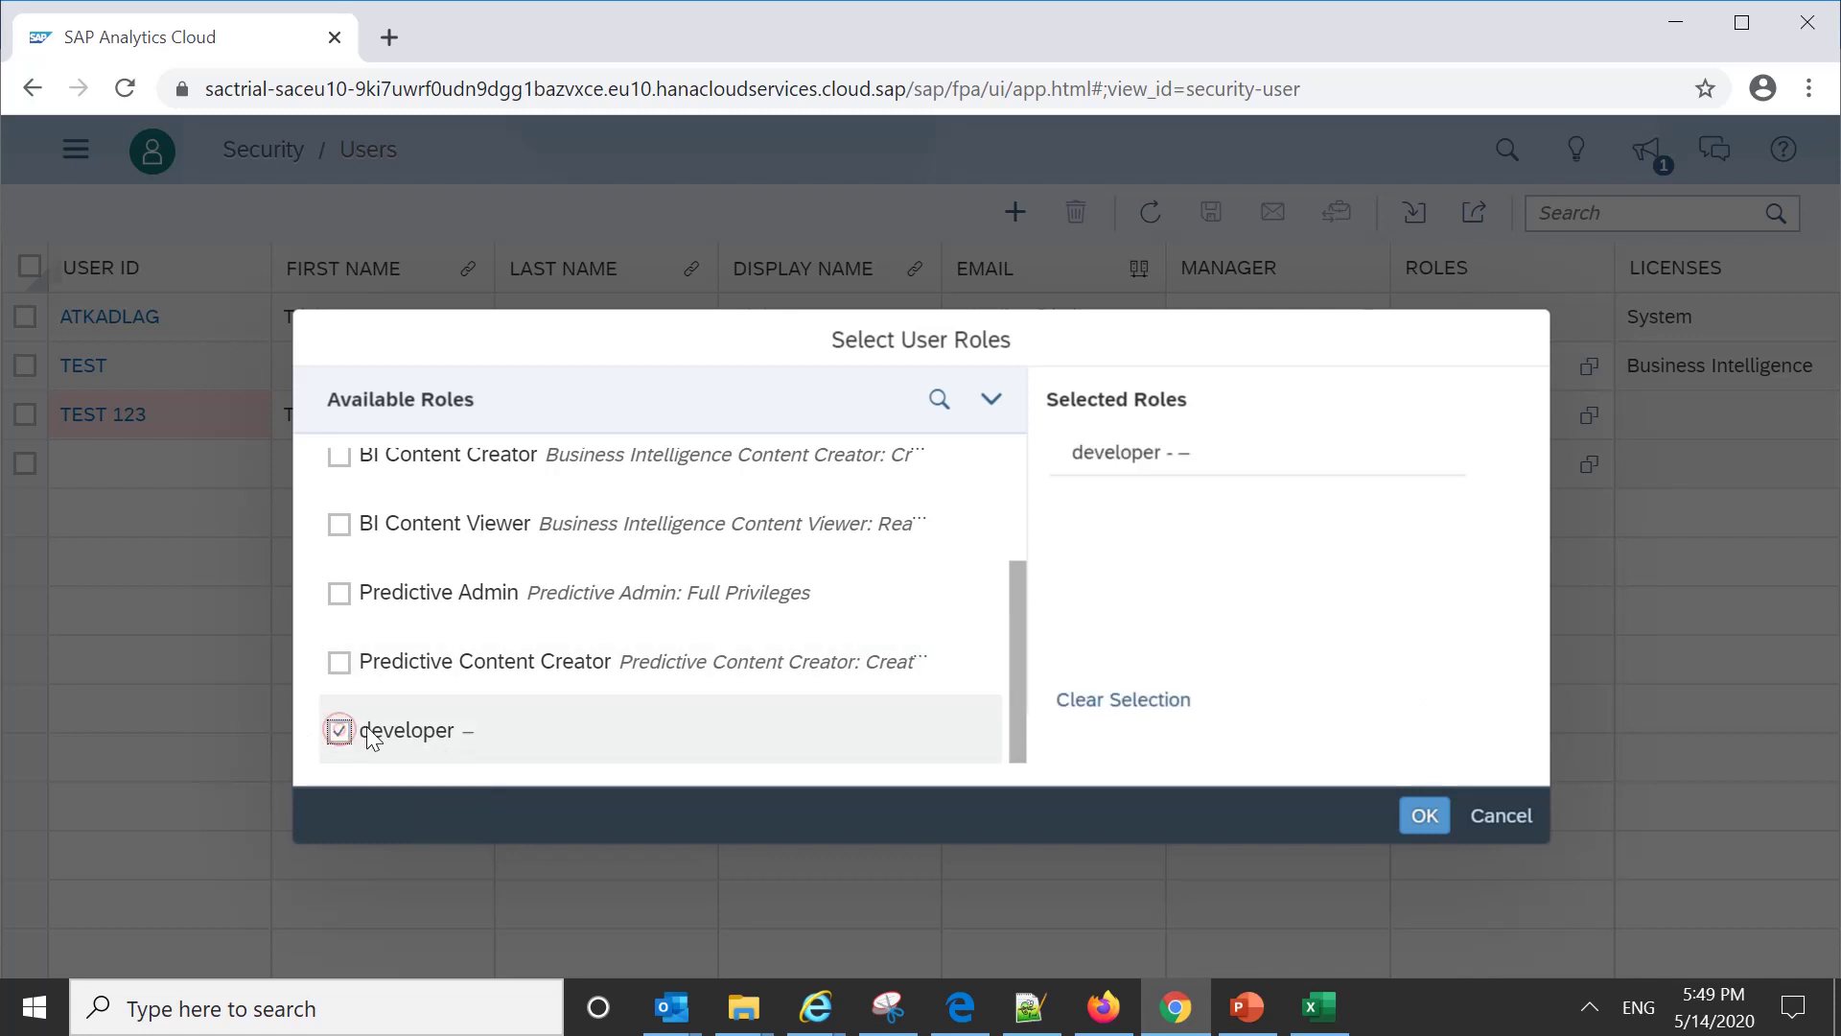
{"action": "left_click", "coordinate": [1418, 825]}
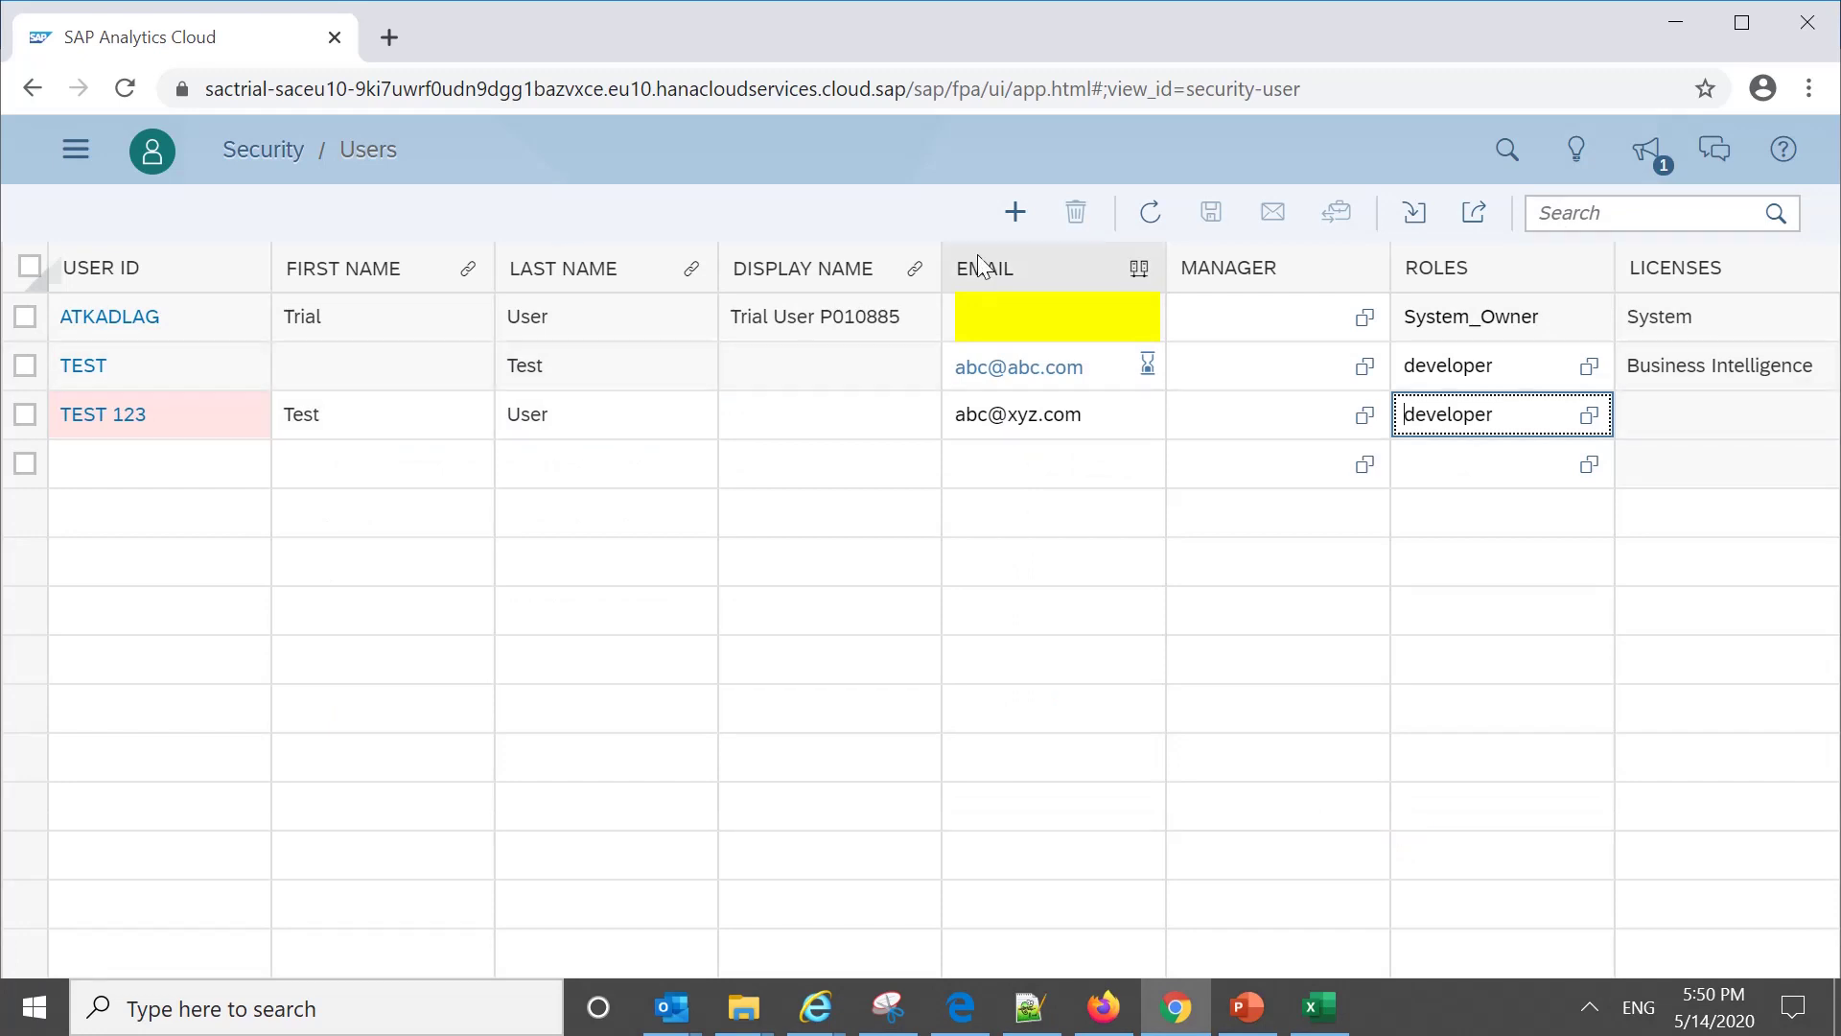
{"action": "left_click", "coordinate": [400, 472]}
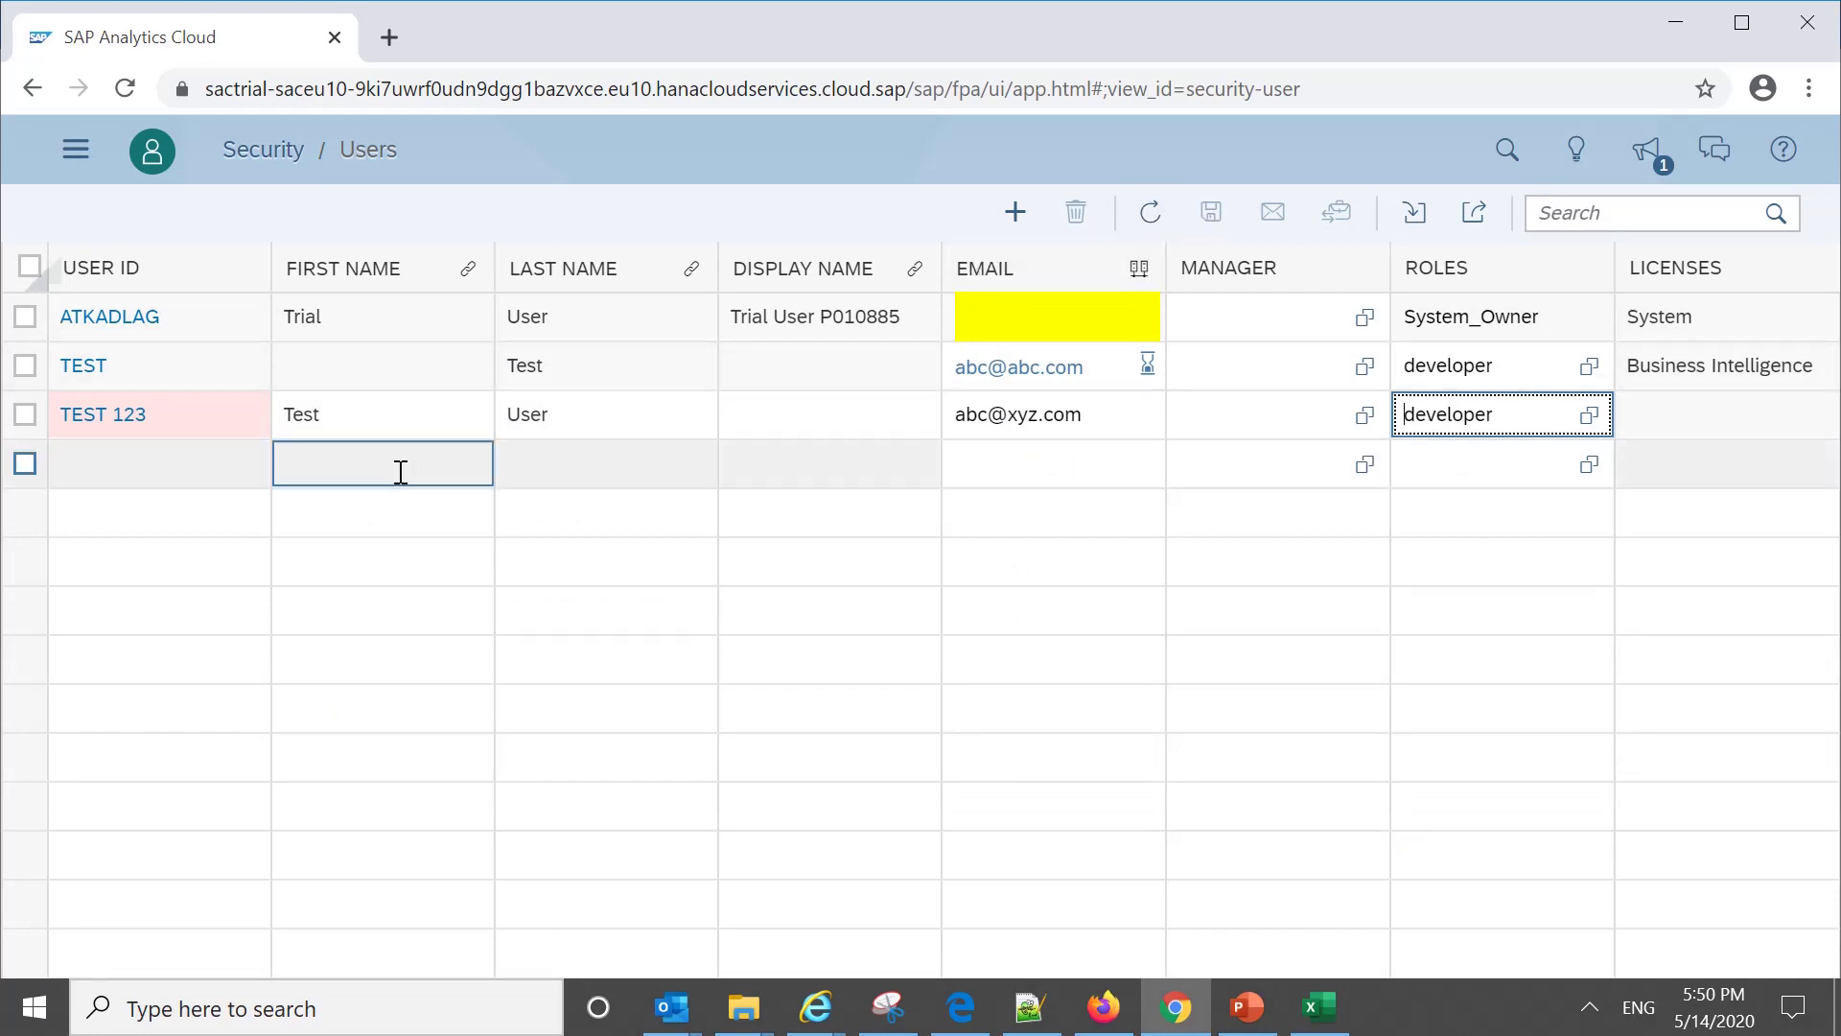
{"action": "key", "text": "Tab"}
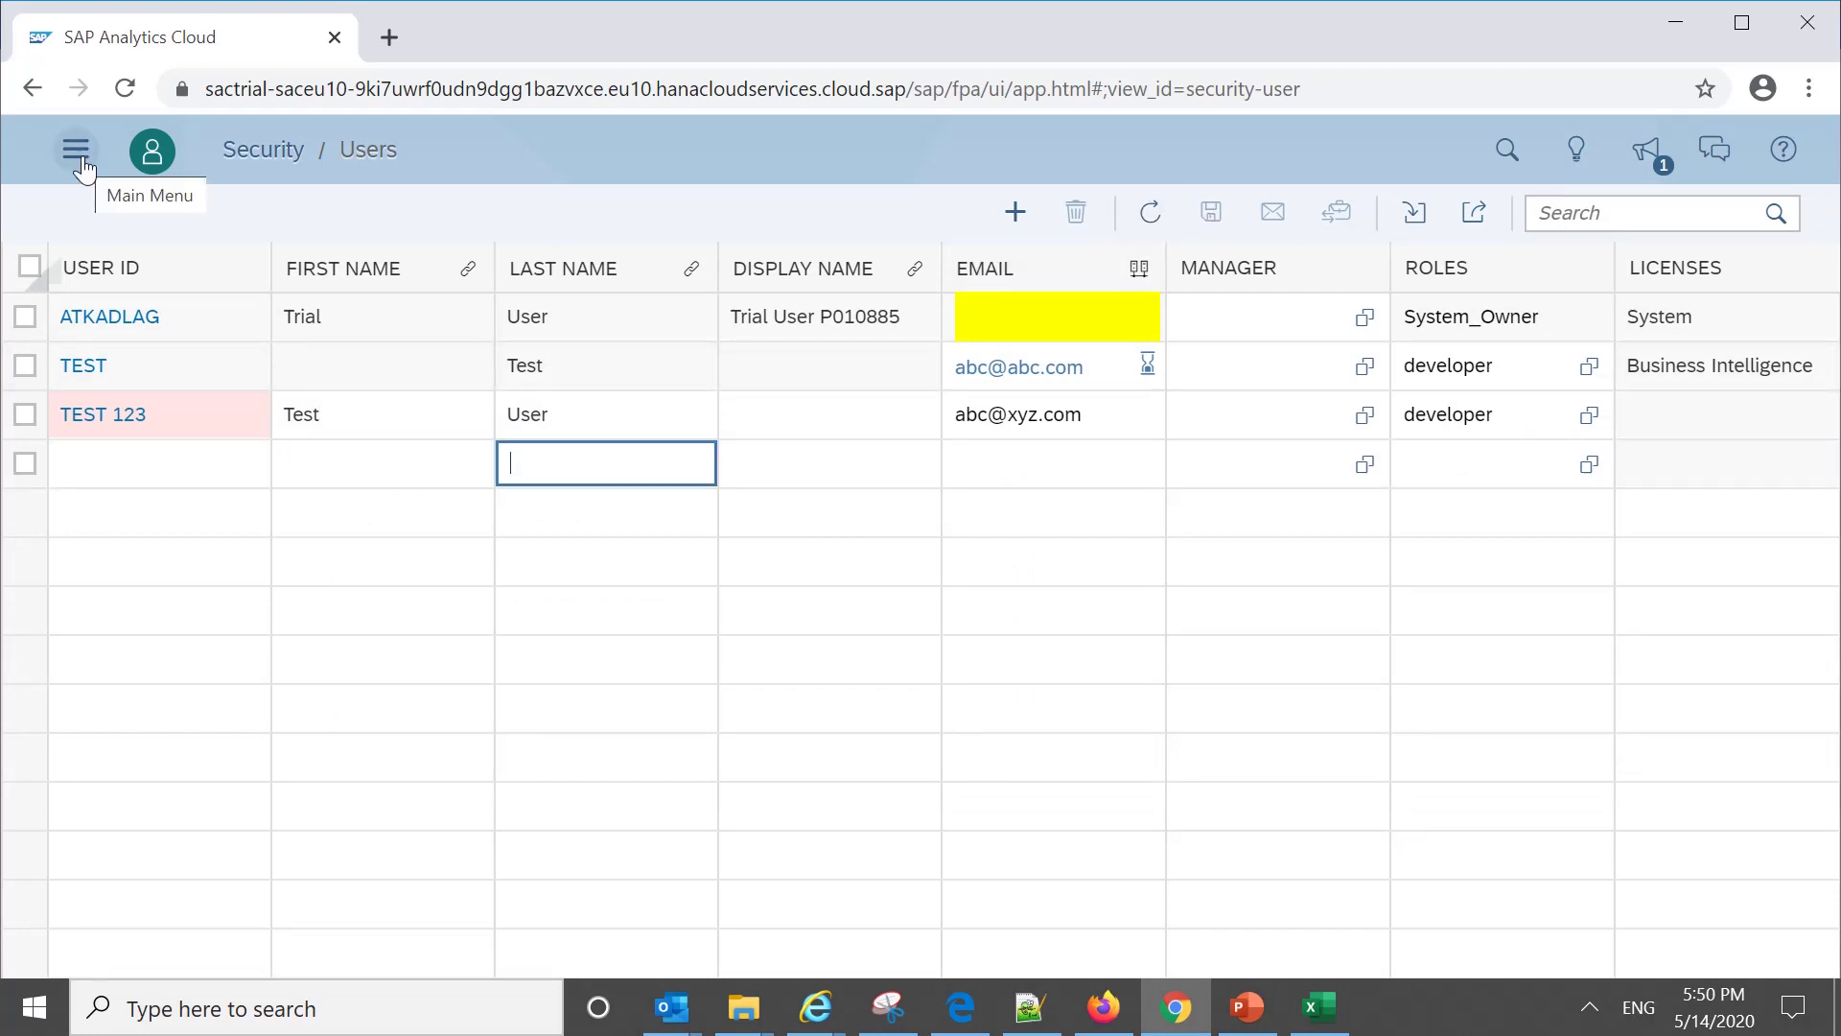
Step: Switch to the Teams page of the security area
{"action": "left_click", "coordinate": [83, 167]}
{"action": "mouse_move", "coordinate": [296, 485]}
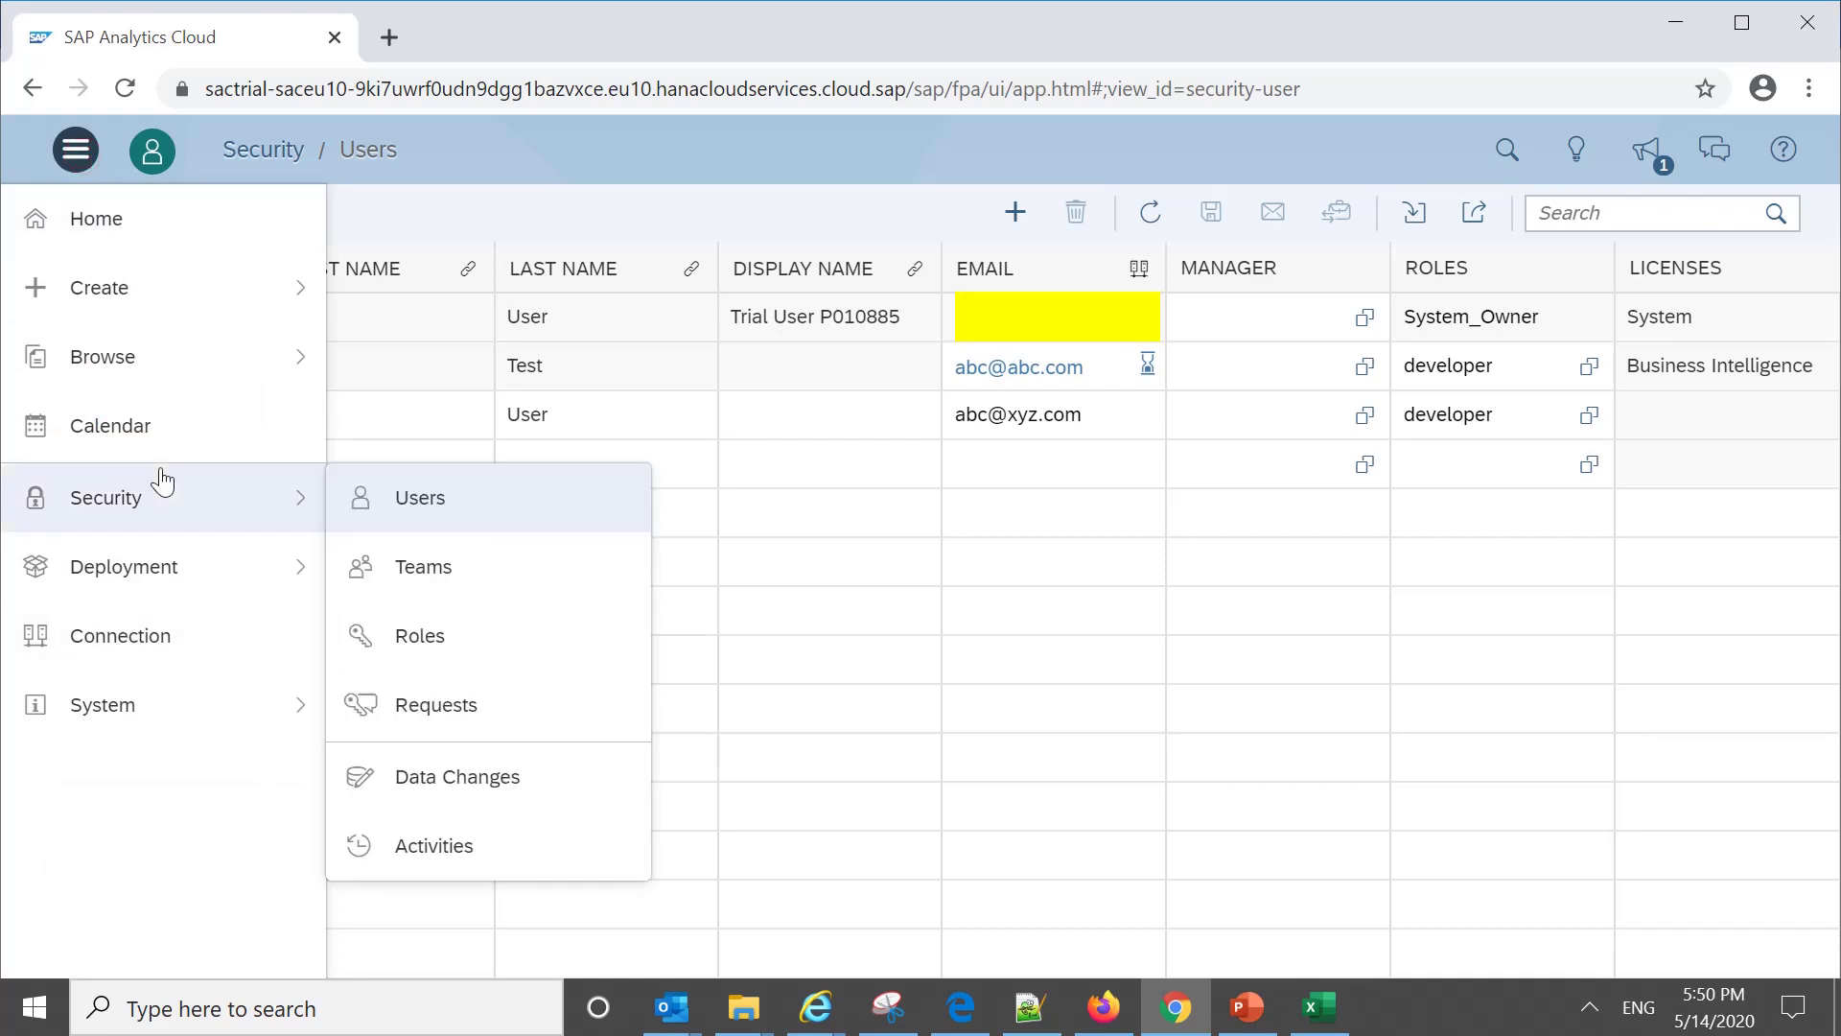
{"action": "left_click", "coordinate": [454, 586]}
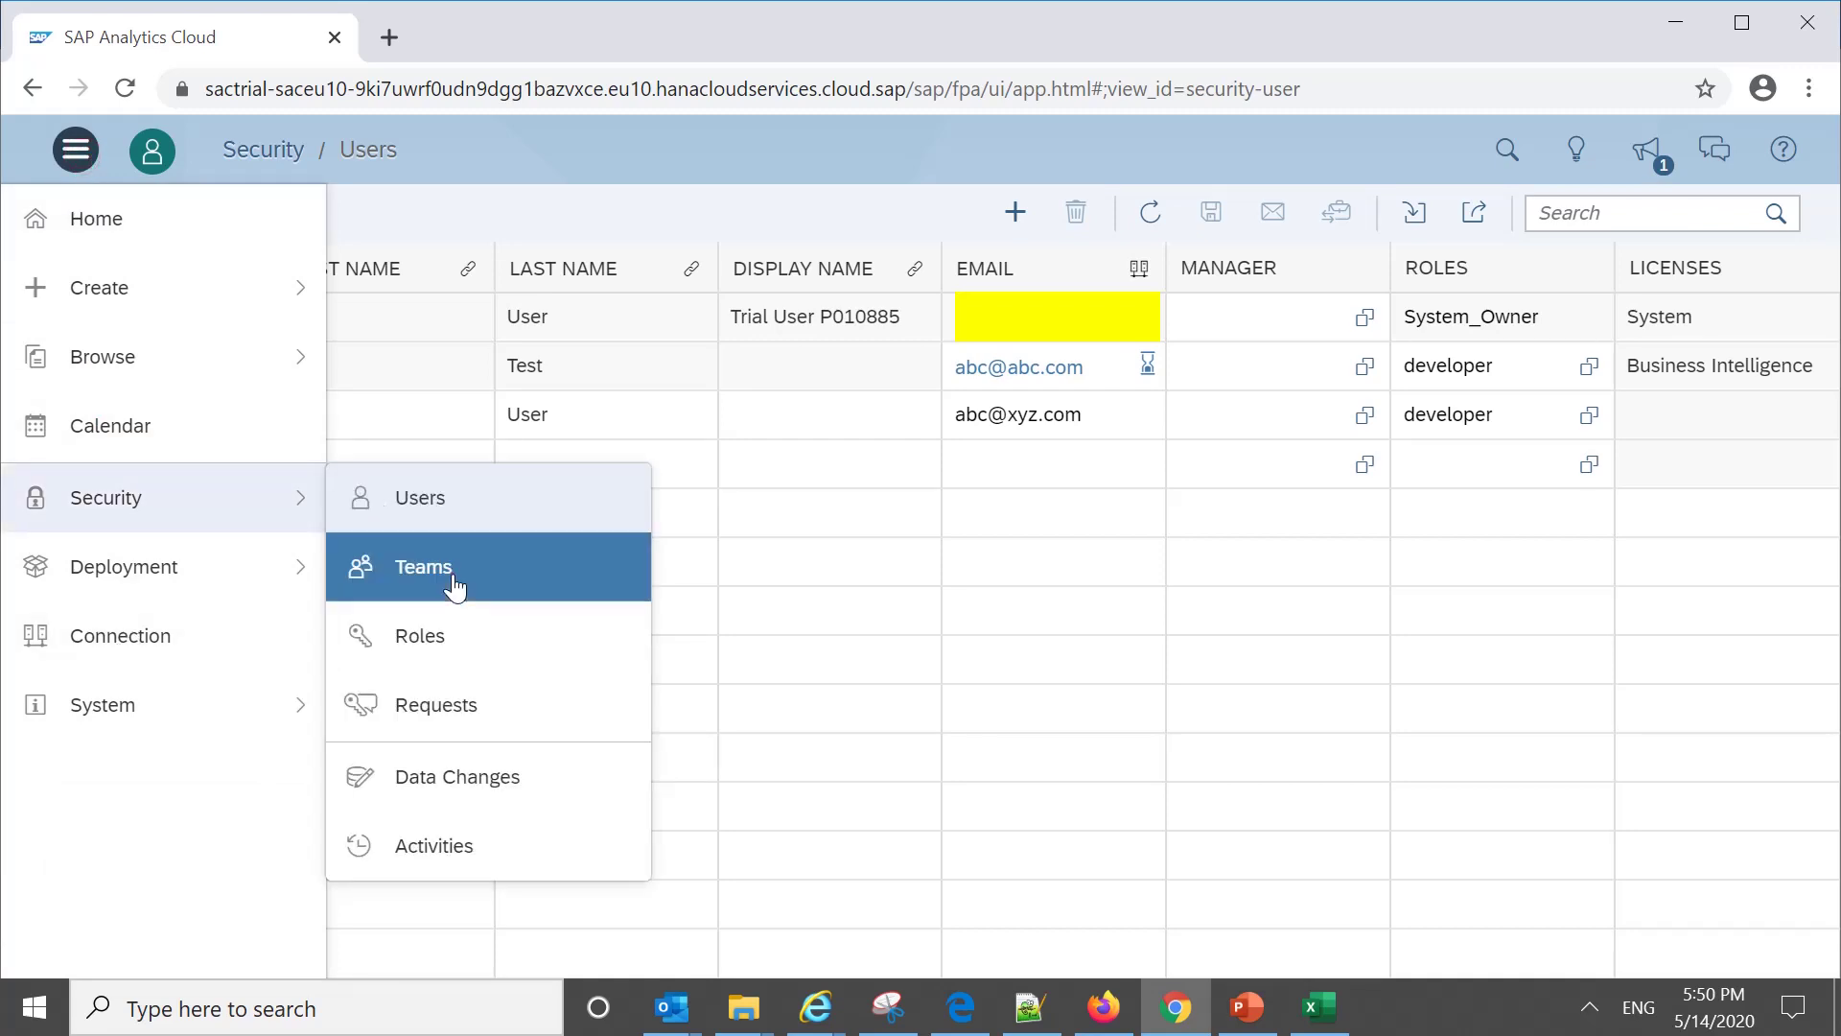
{"action": "left_click", "coordinate": [1216, 641]}
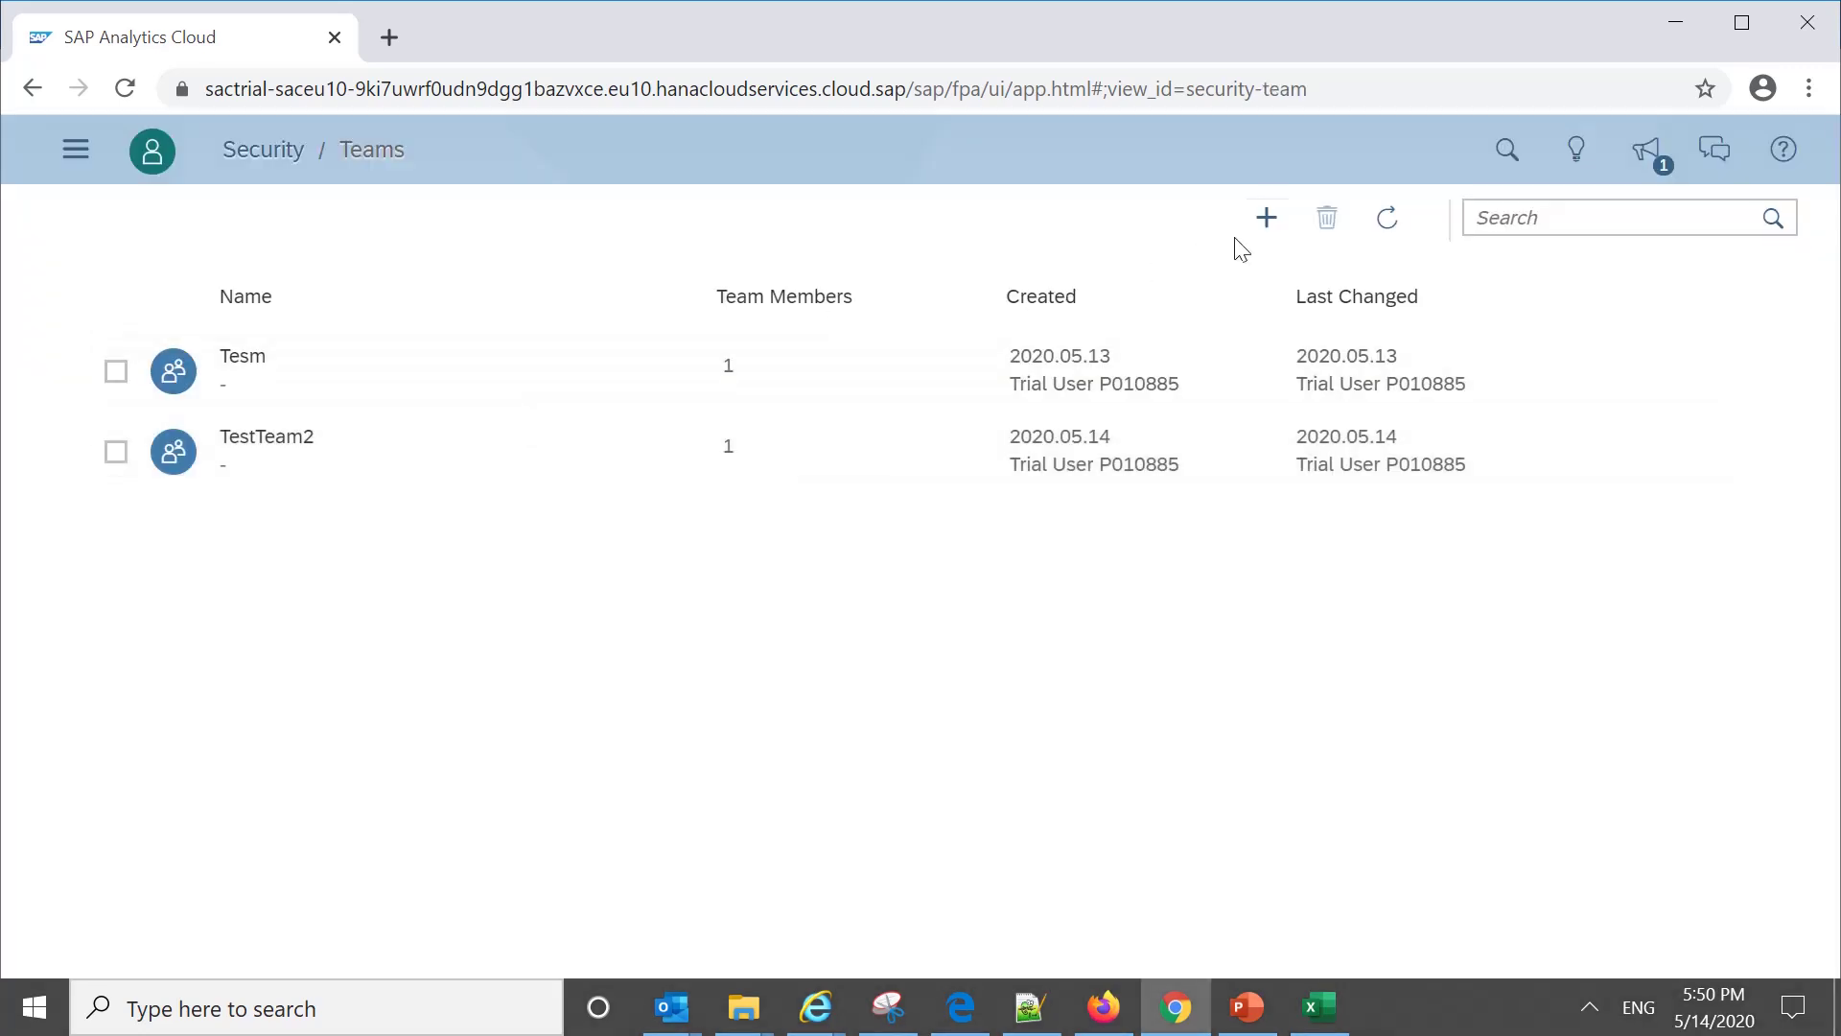
Step: Create a team named Team123 with a team folder, ticking the trial user in its member list
{"action": "left_click", "coordinate": [1267, 219]}
{"action": "left_click", "coordinate": [723, 390]}
{"action": "type", "text": "Team"}
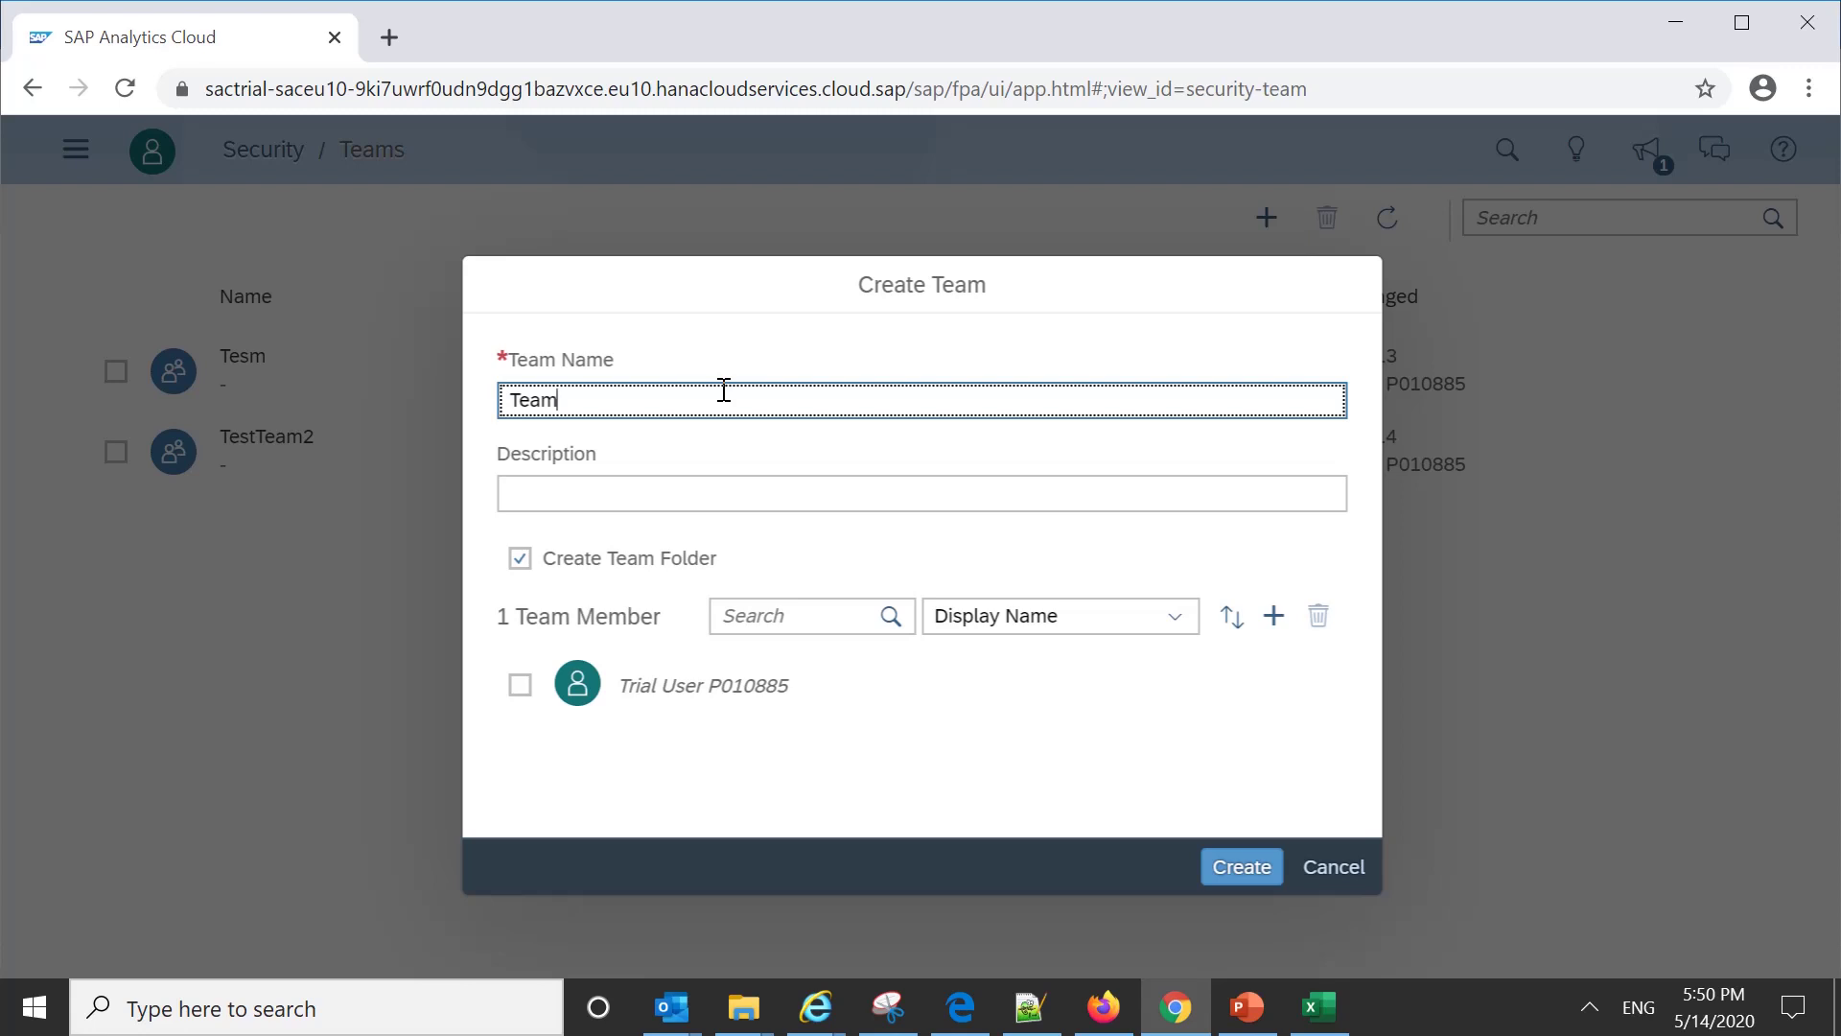
{"action": "type", "text": "123"}
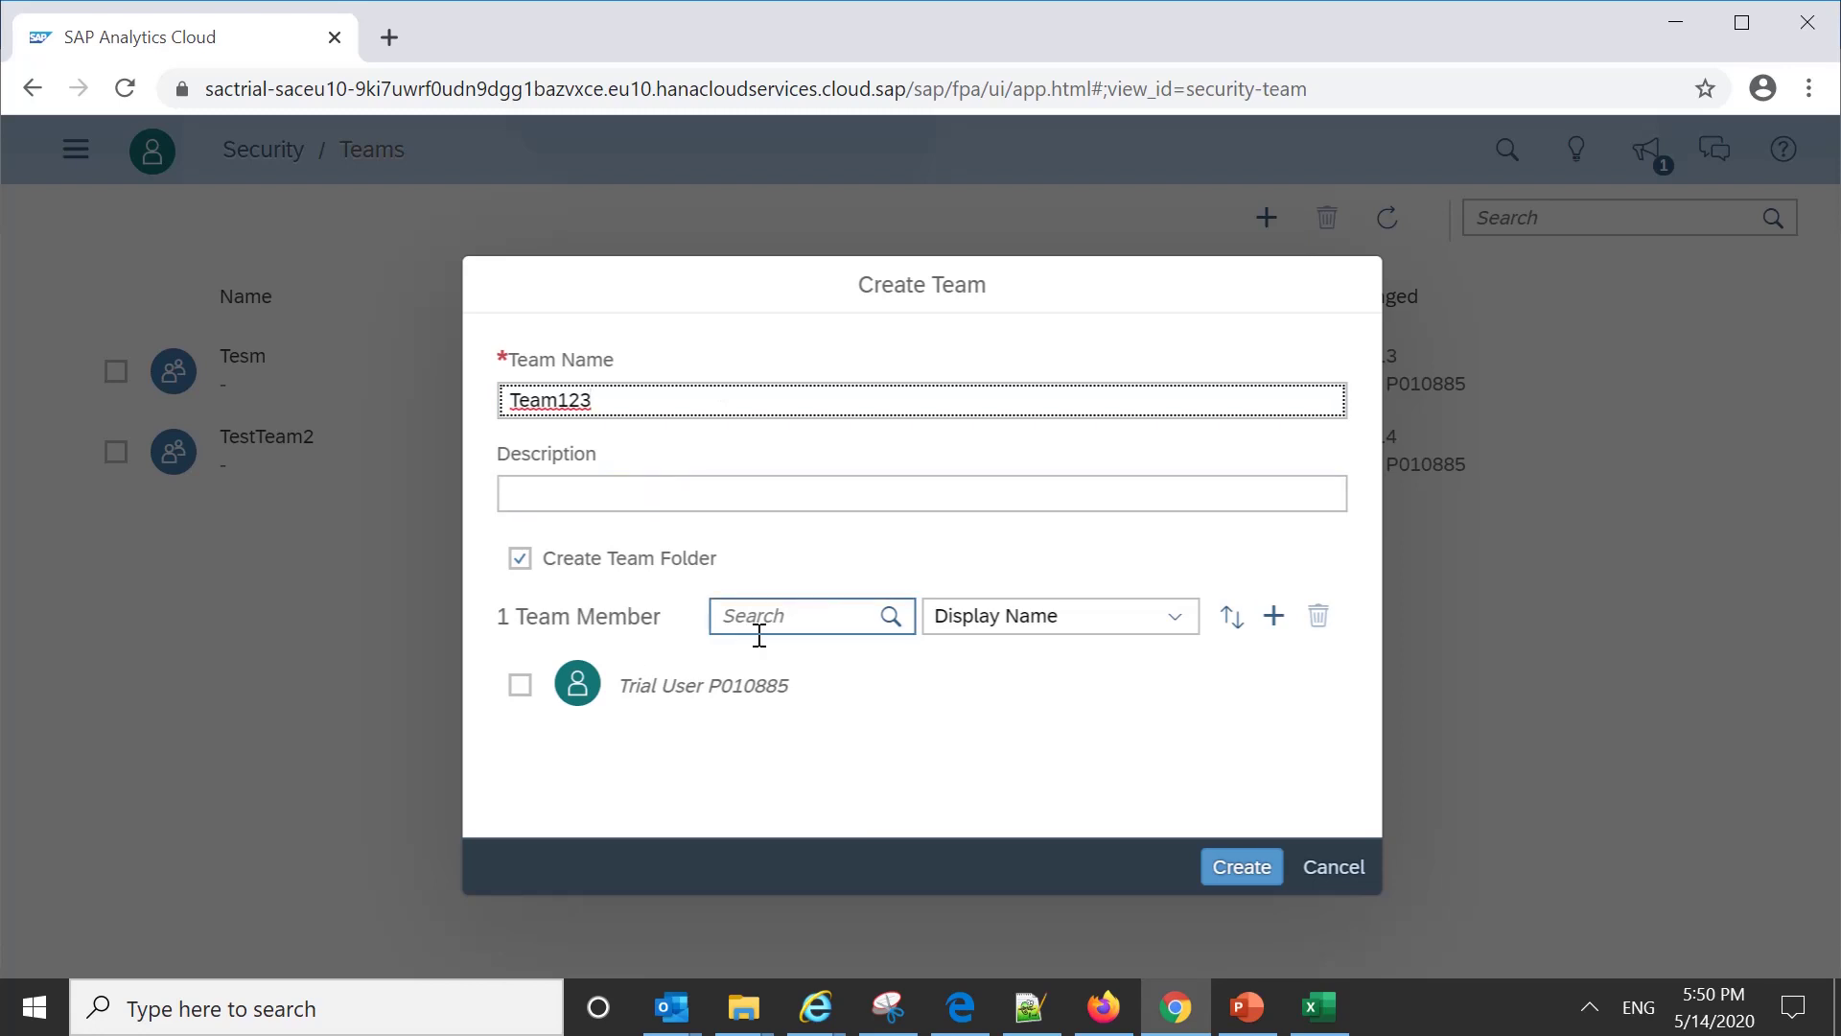
{"action": "left_click", "coordinate": [520, 684]}
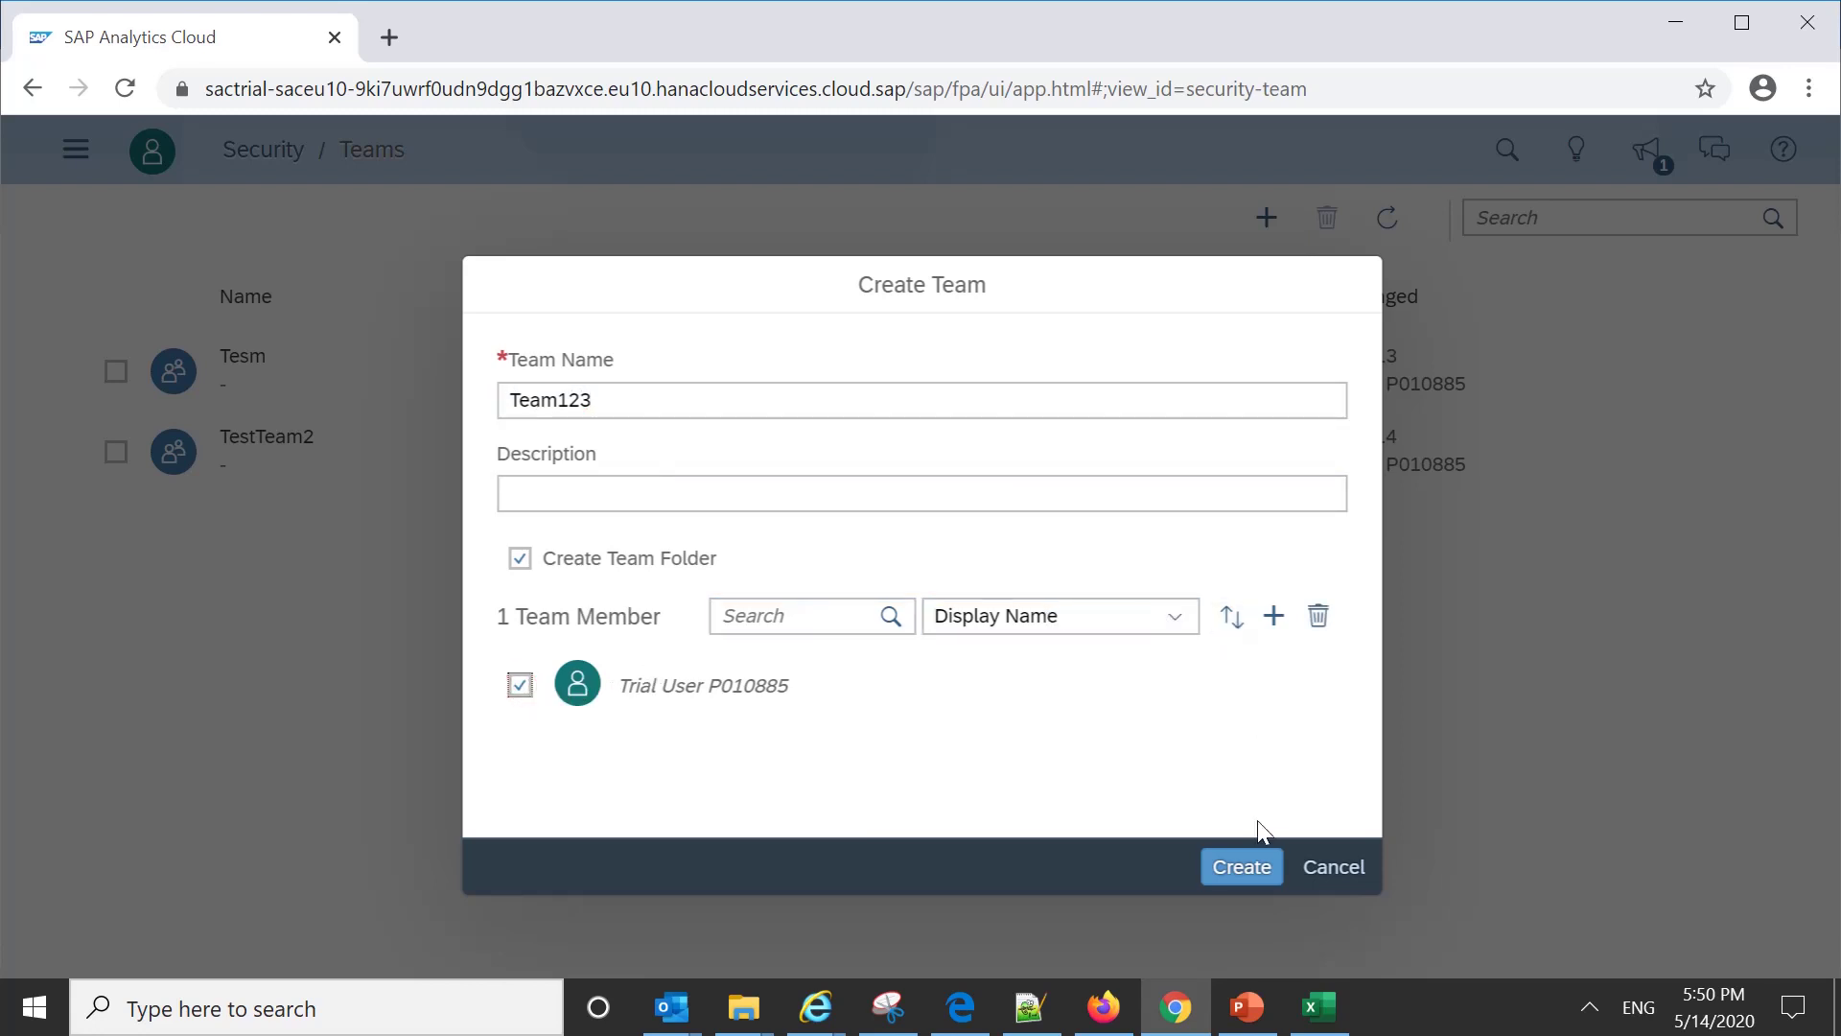
{"action": "left_click", "coordinate": [1240, 868]}
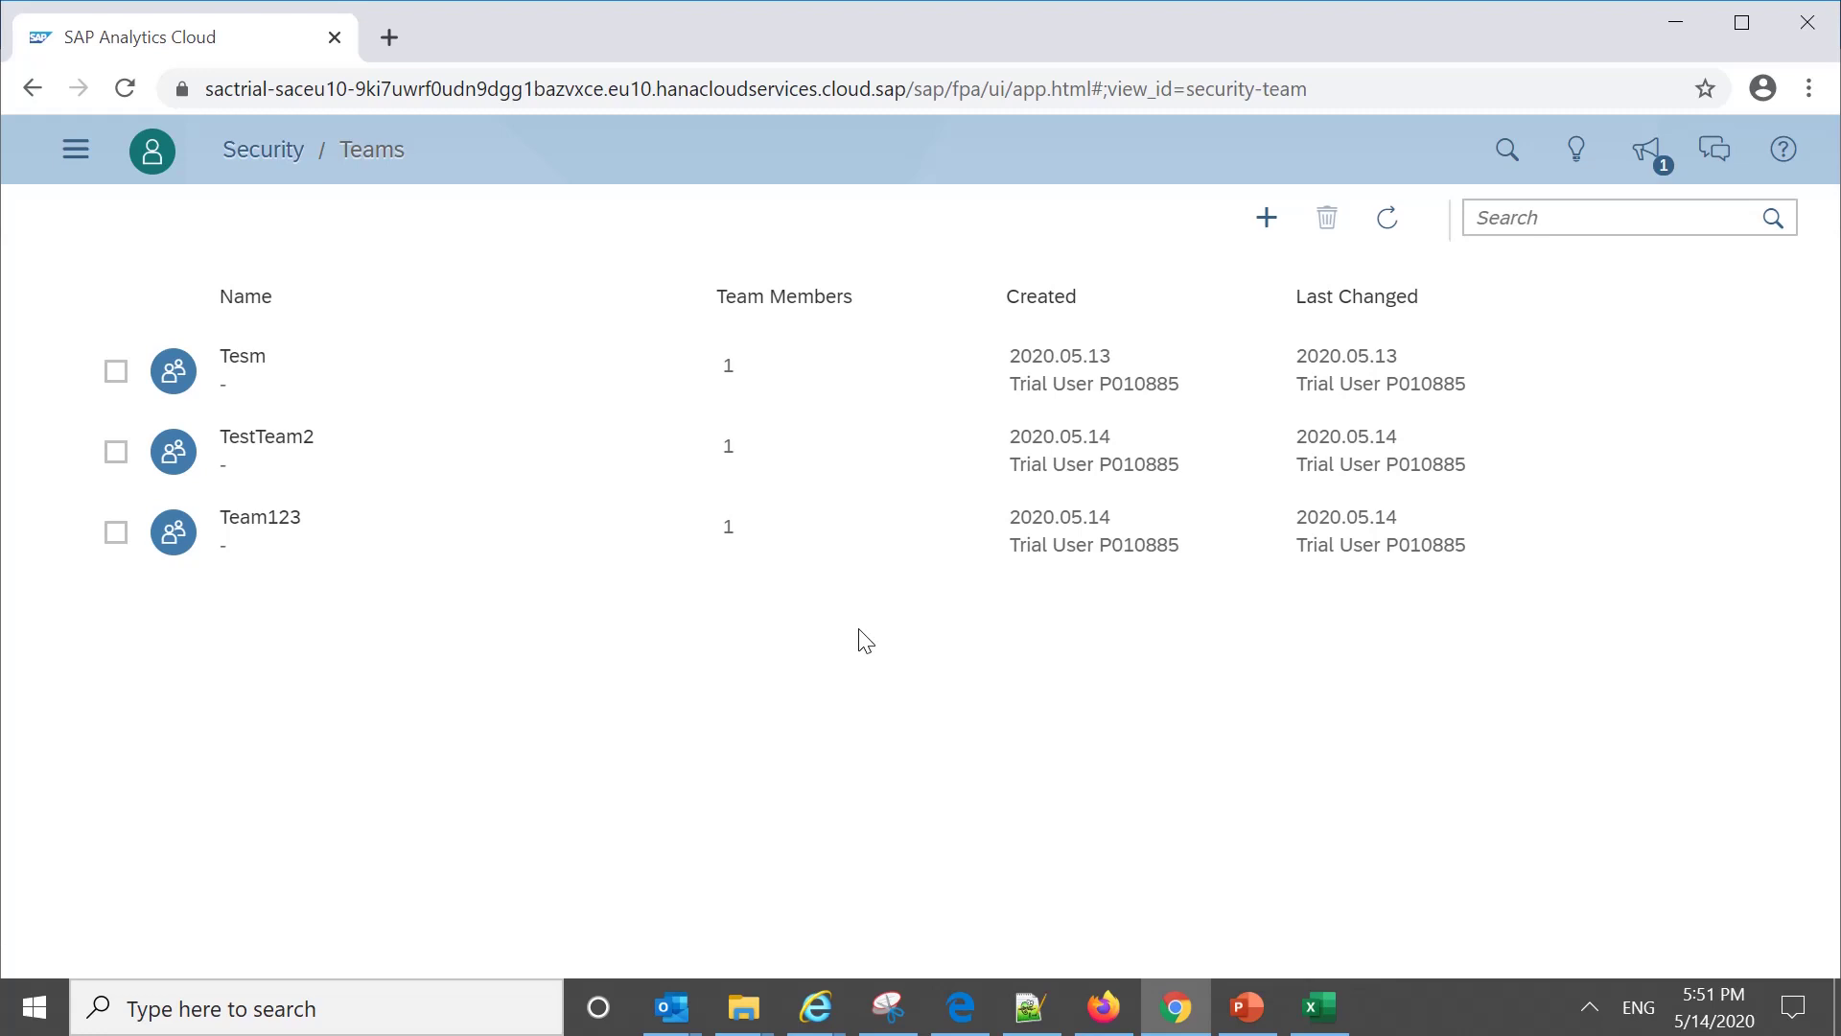
Step: Open the Roles page of the security area and look over the standard and custom roles
{"action": "left_click", "coordinate": [76, 148]}
{"action": "left_click", "coordinate": [194, 518]}
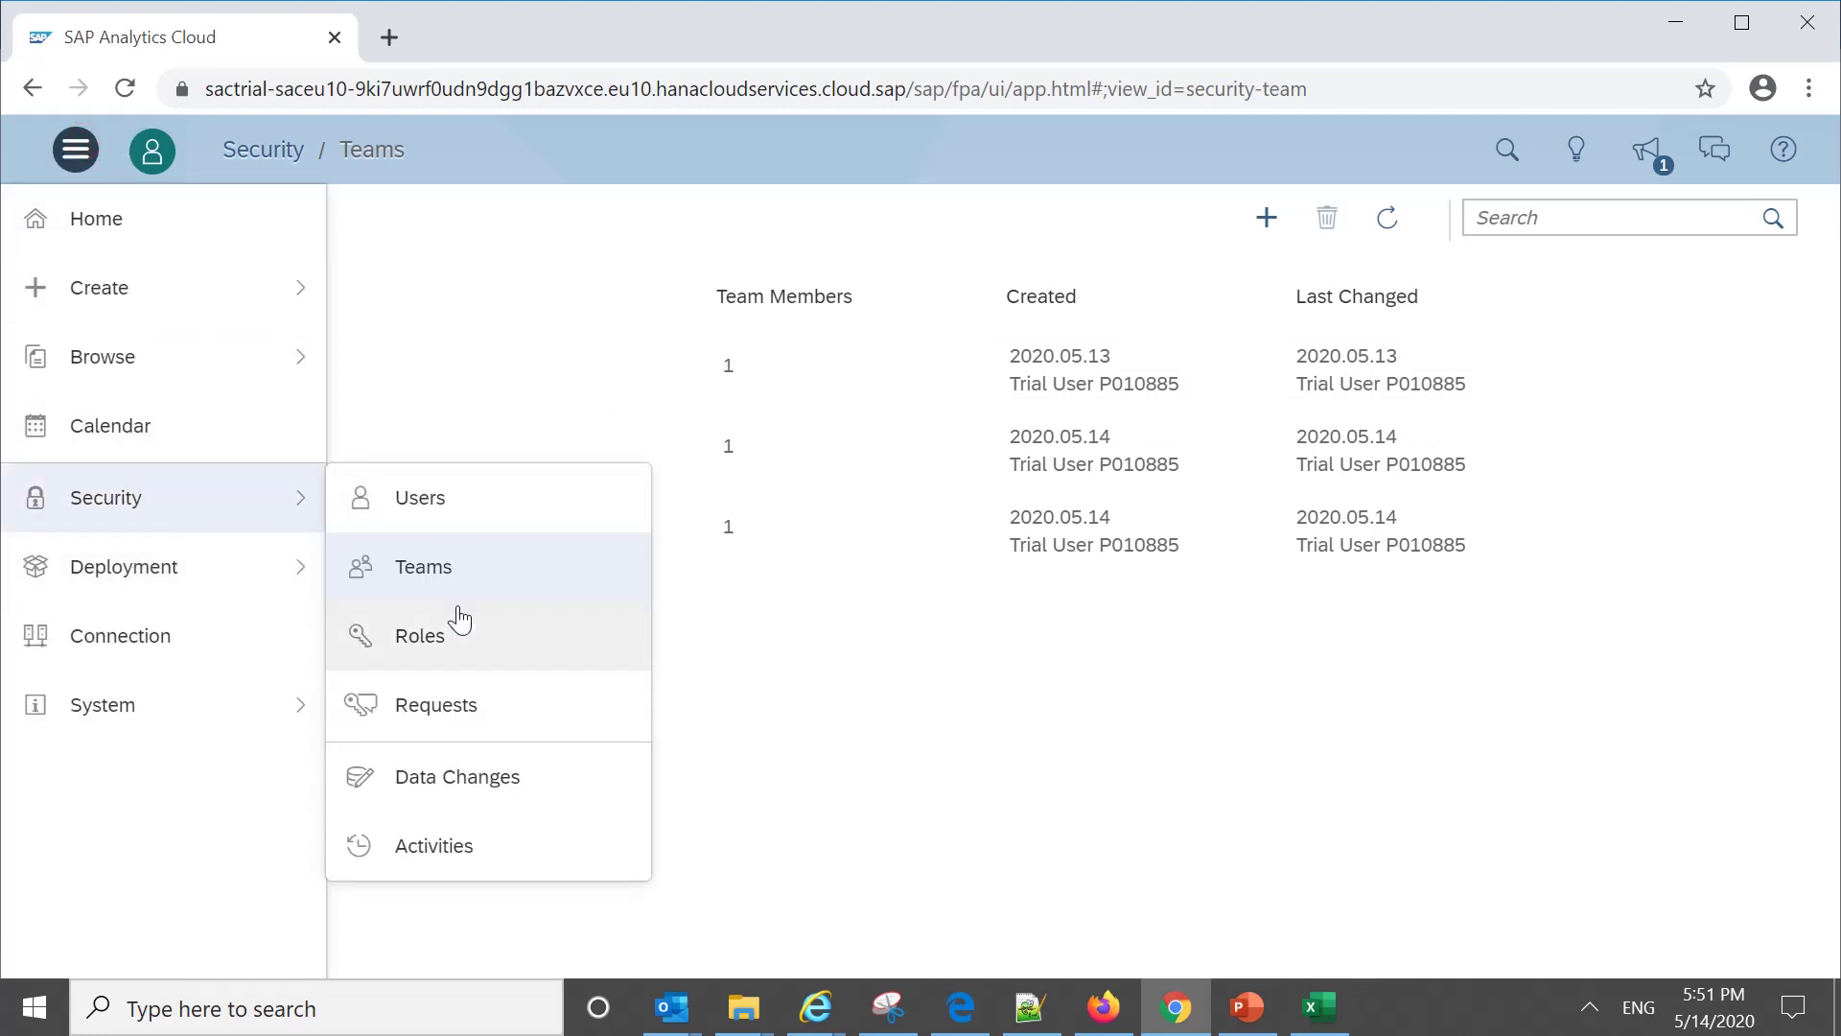
{"action": "left_click", "coordinate": [457, 636]}
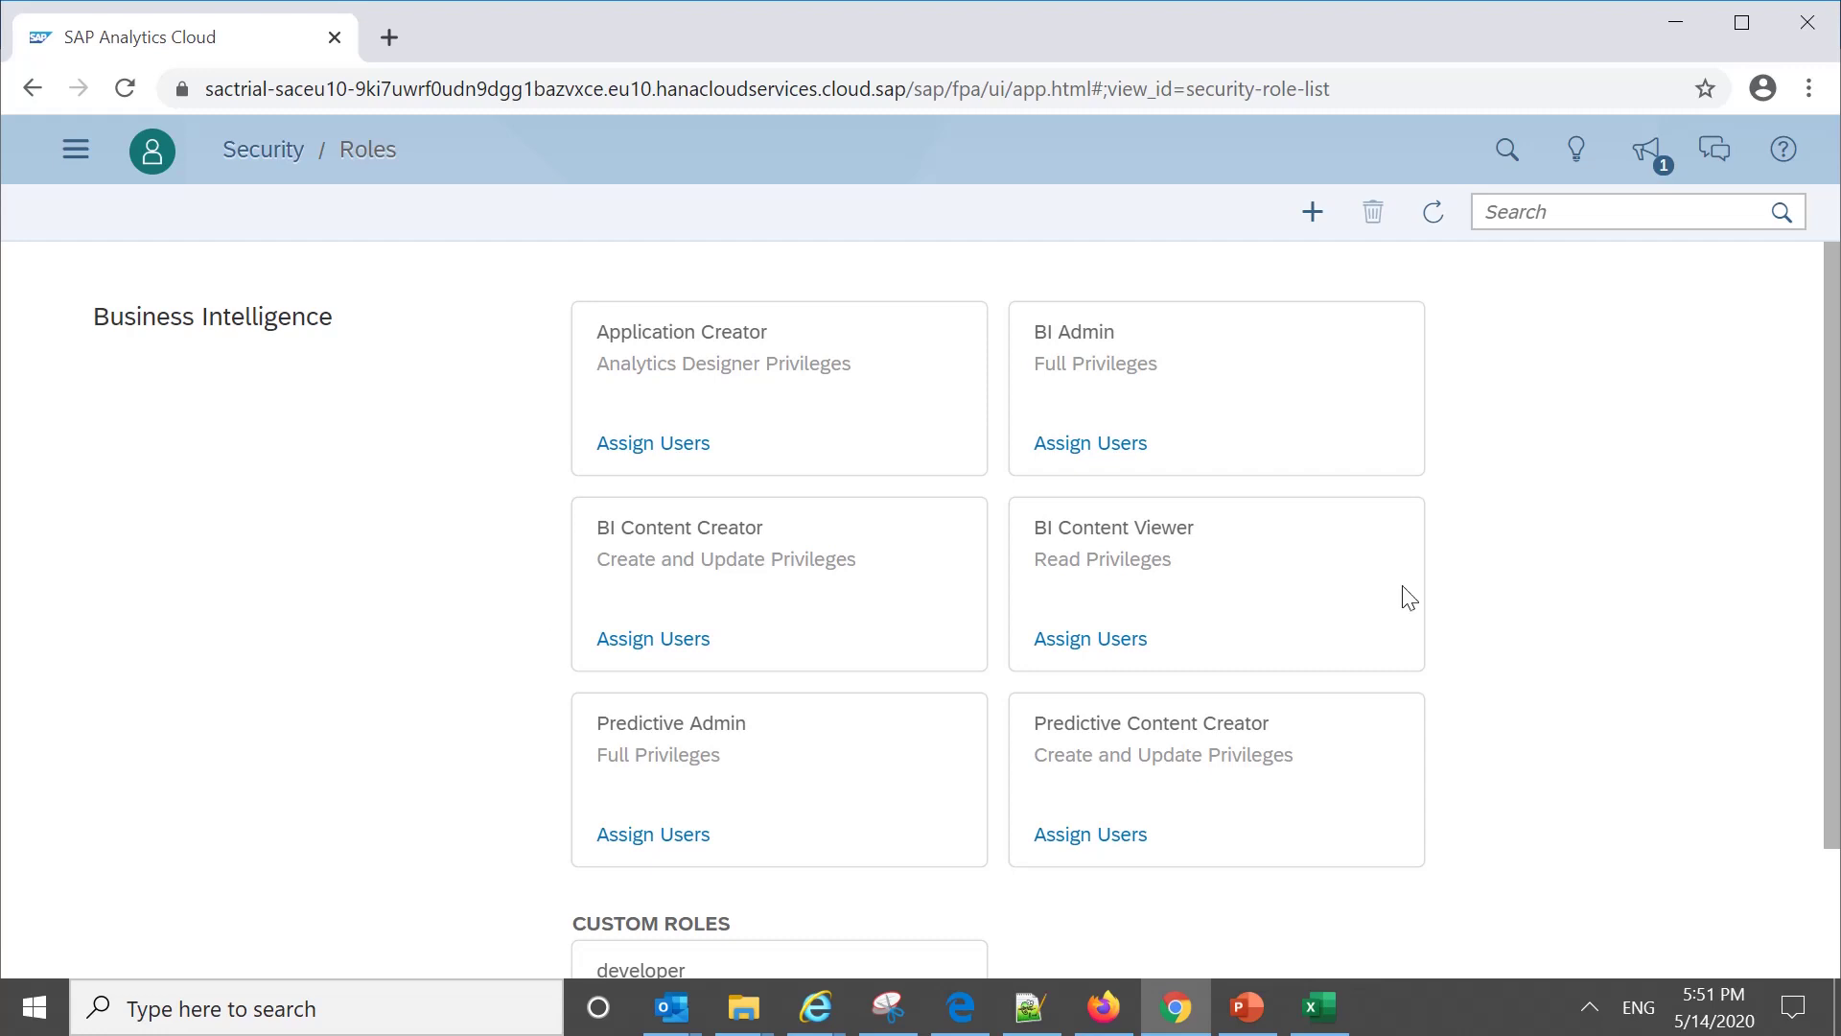
{"action": "mouse_move", "coordinate": [1824, 545]}
{"action": "left_mouse_down"}
{"action": "mouse_move", "coordinate": [1833, 724]}
{"action": "mouse_move", "coordinate": [1833, 544]}
{"action": "left_mouse_up"}
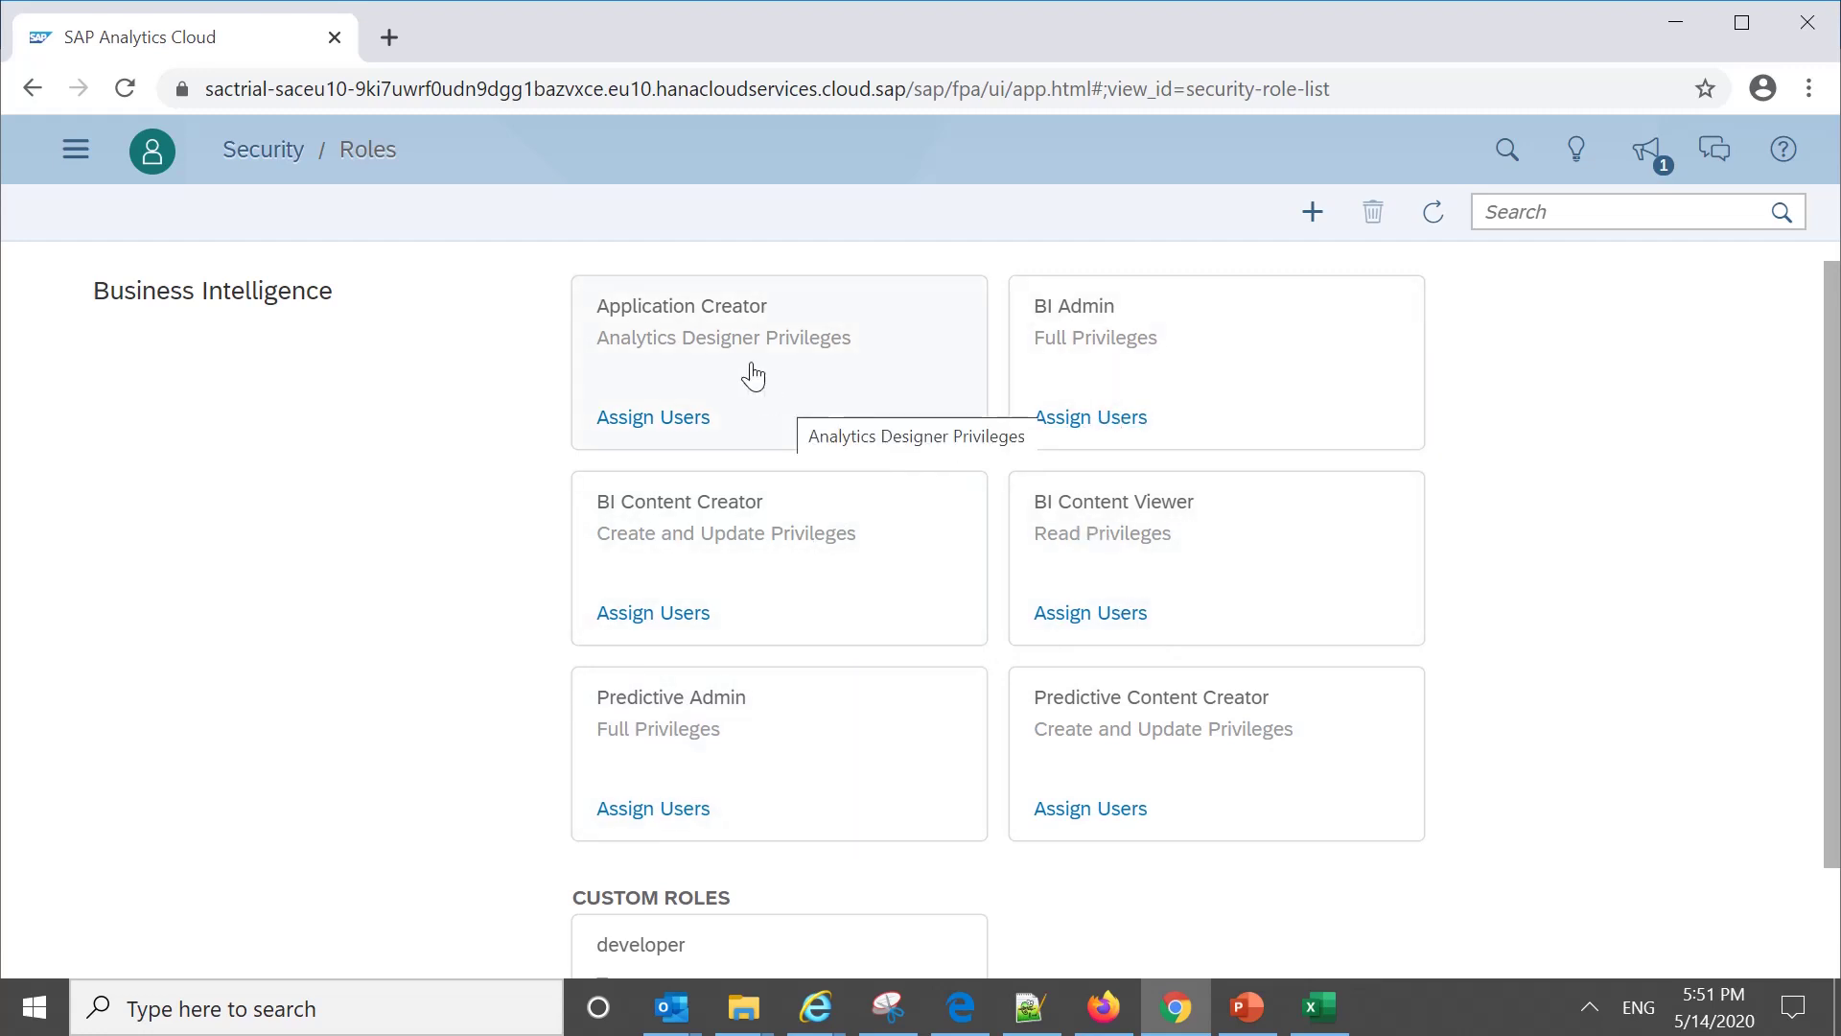
Step: Open the Application Creator role and examine its permissions down to the end of the list
{"action": "left_click", "coordinate": [671, 420]}
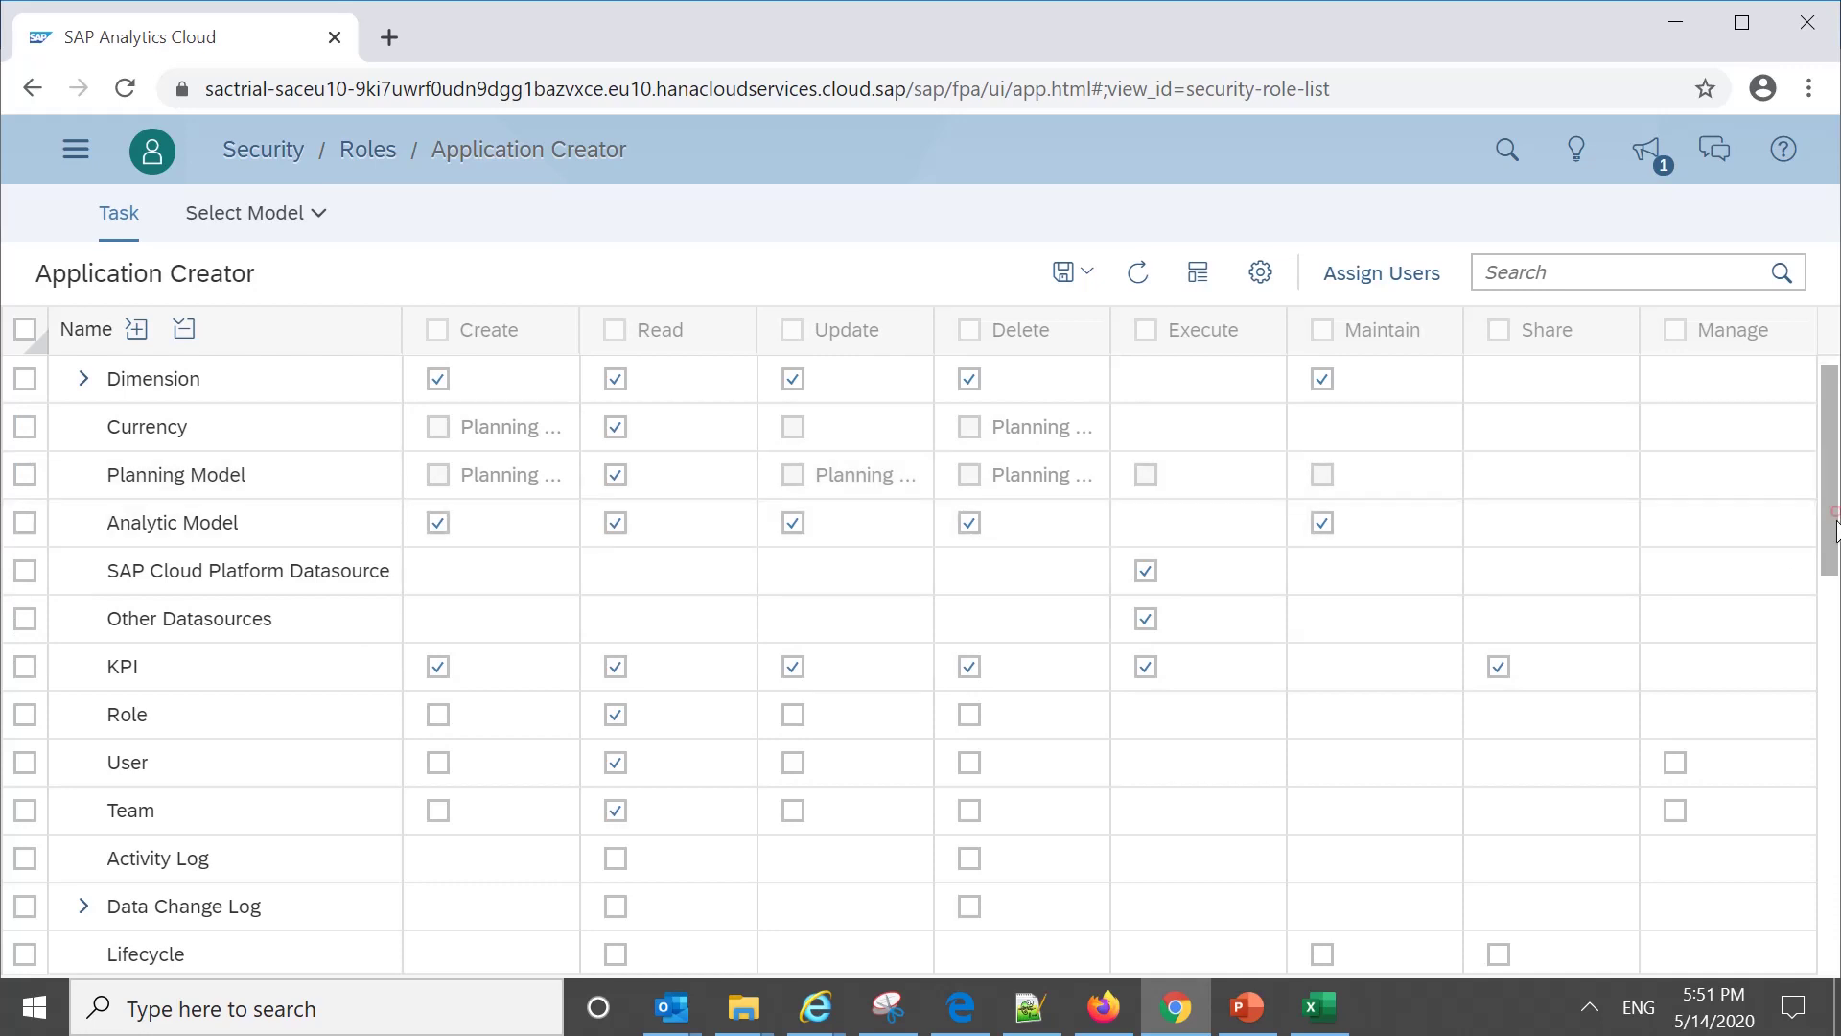
{"action": "left_click_drag", "start_coordinate": [1834, 528], "coordinate": [1839, 460]}
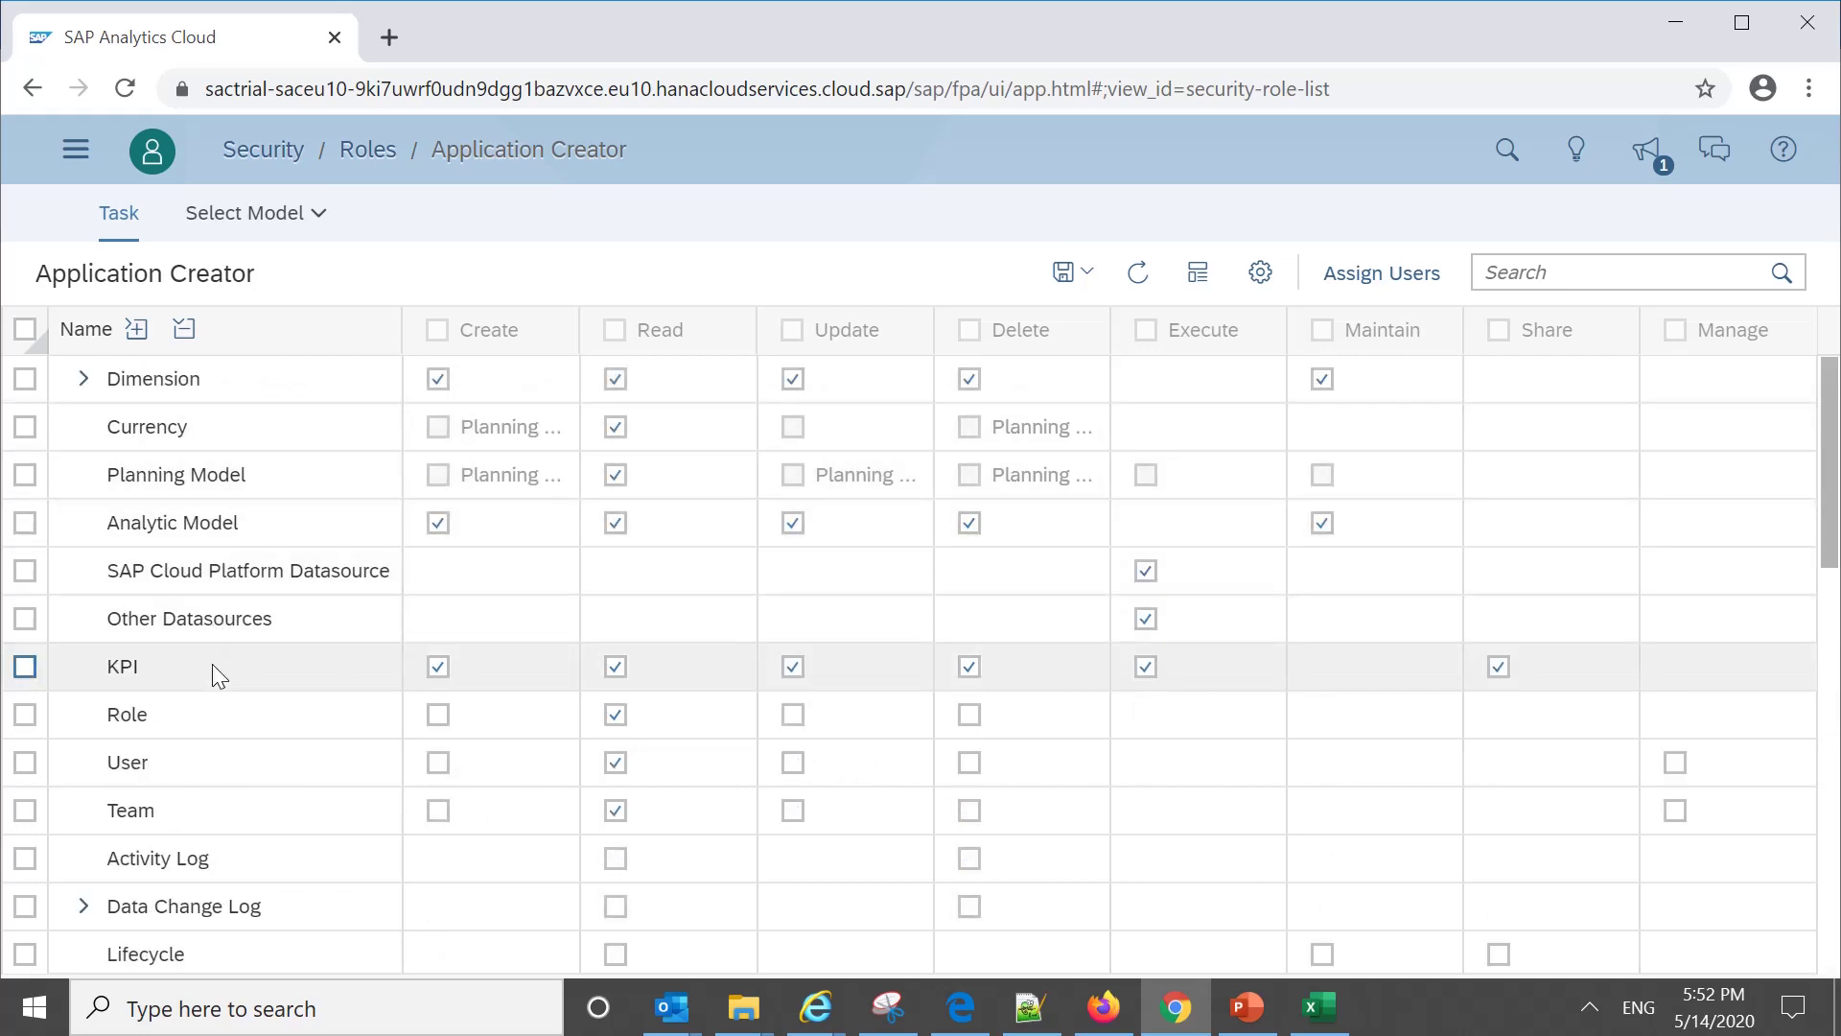
{"action": "mouse_move", "coordinate": [771, 468]}
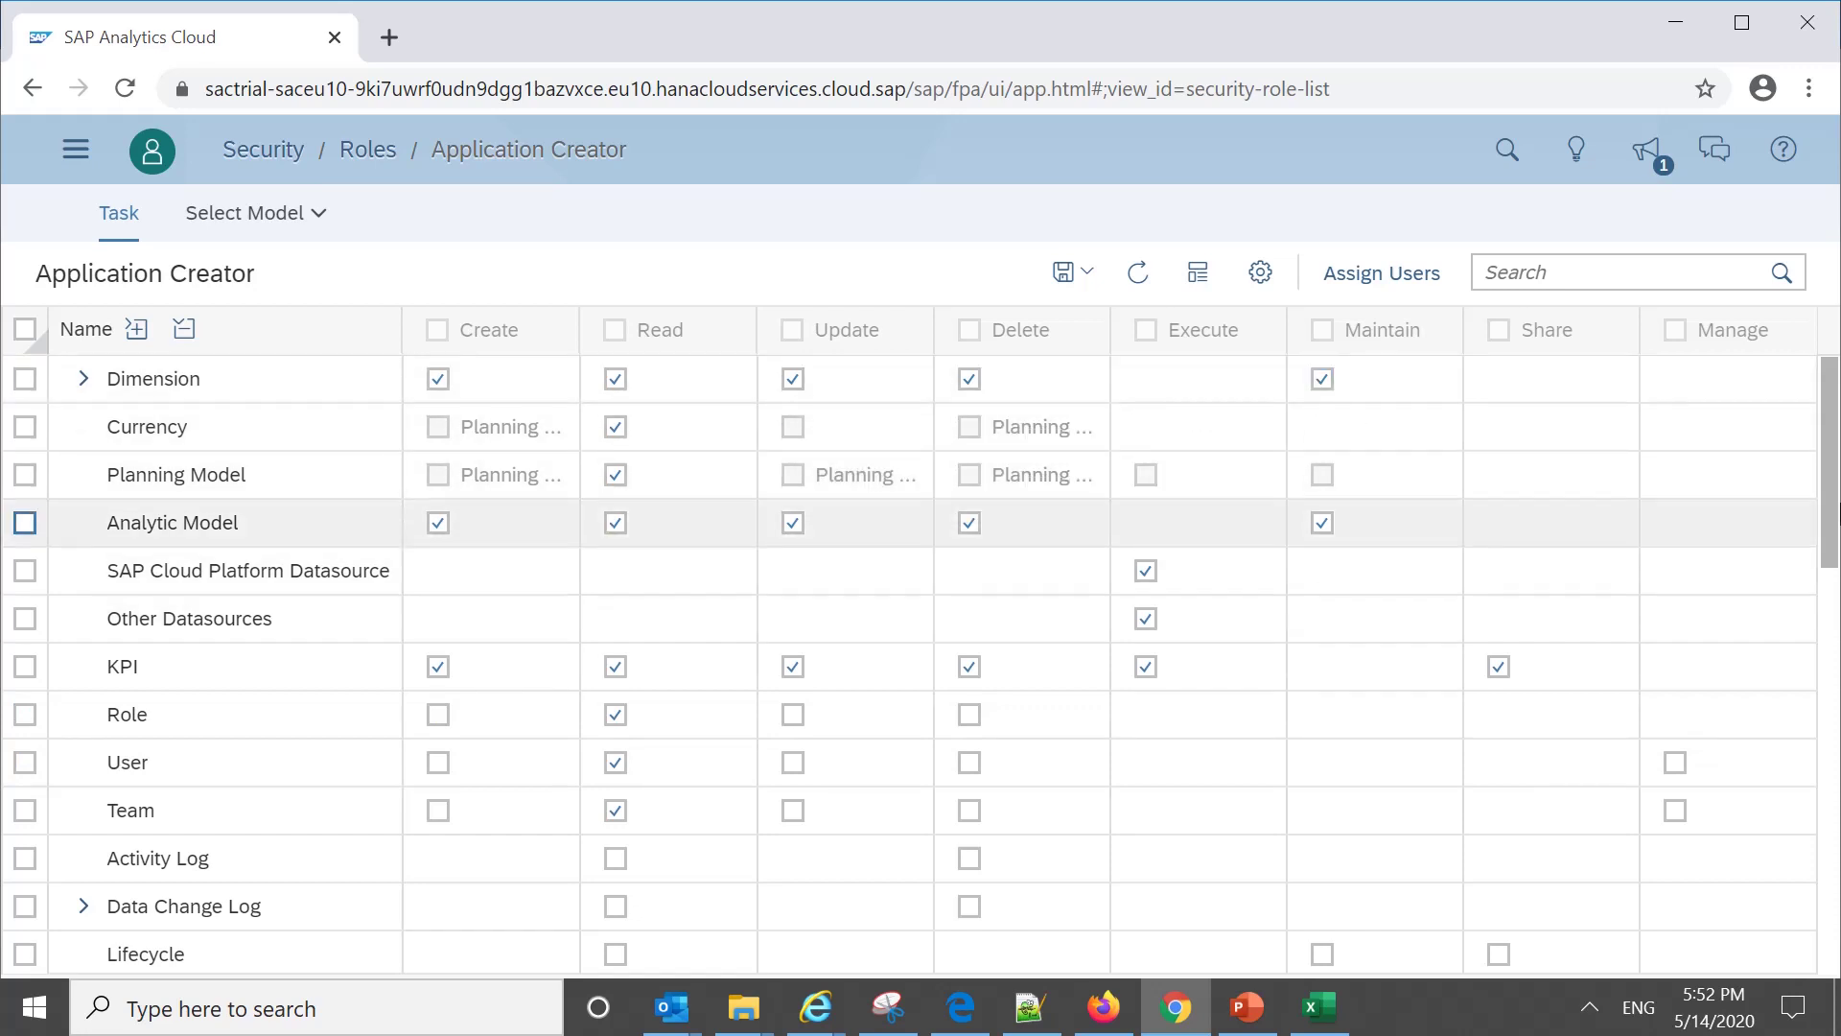
{"action": "left_click_drag", "start_coordinate": [1834, 522], "coordinate": [1826, 914]}
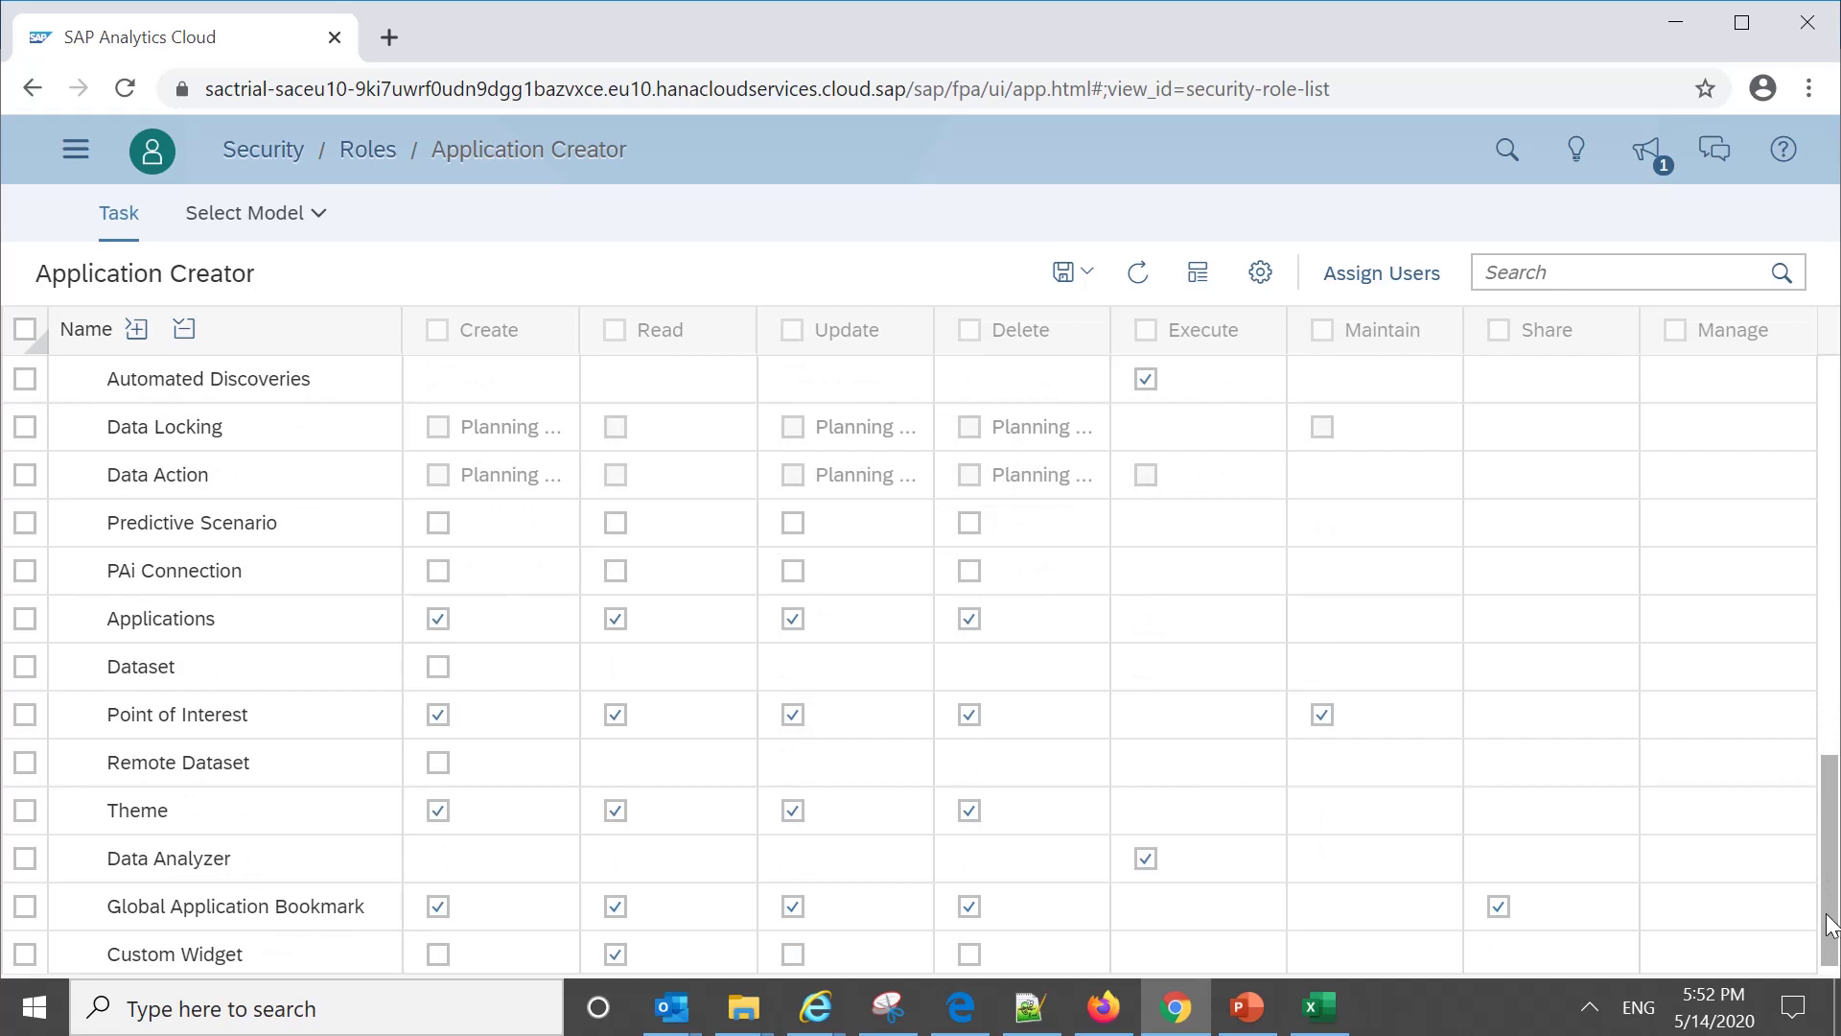
Step: Leave the Application Creator role and reopen the Roles page of the security area to look over the standard roles
{"action": "left_click_drag", "start_coordinate": [1831, 925], "coordinate": [1830, 528]}
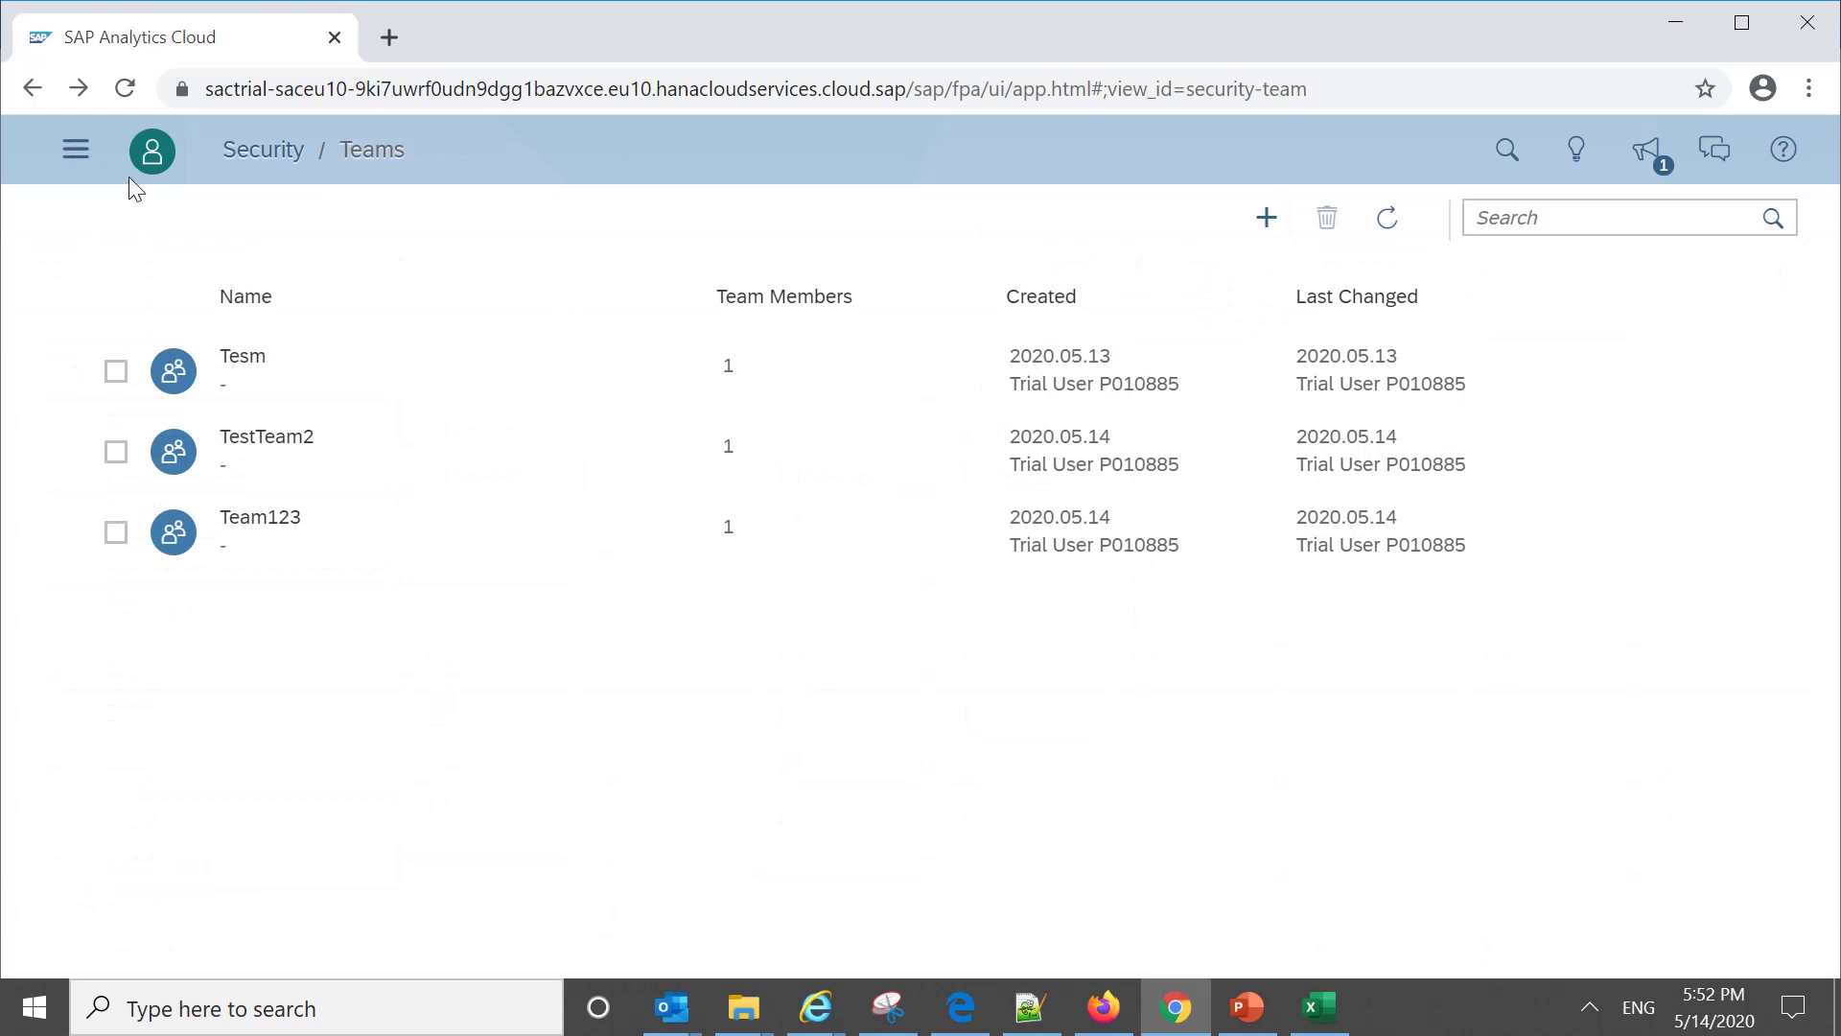
{"action": "left_click", "coordinate": [76, 149]}
{"action": "left_click", "coordinate": [172, 499]}
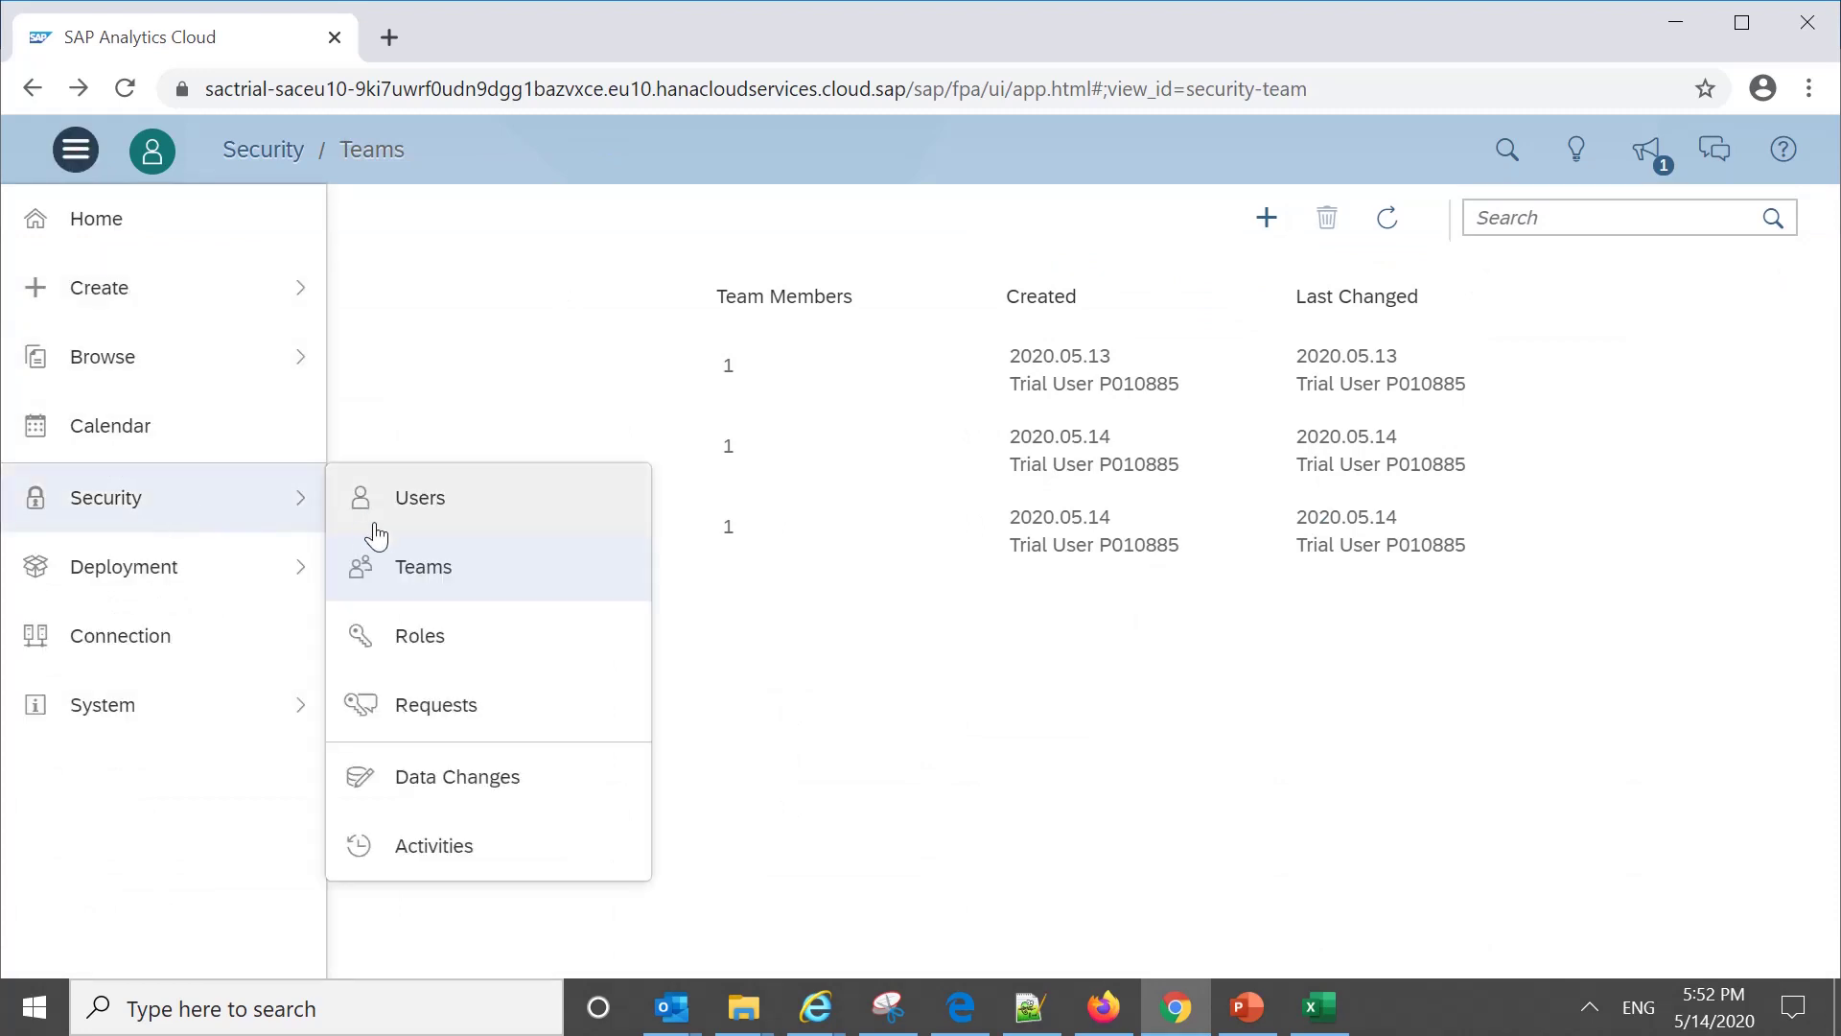
{"action": "left_click", "coordinate": [429, 635]}
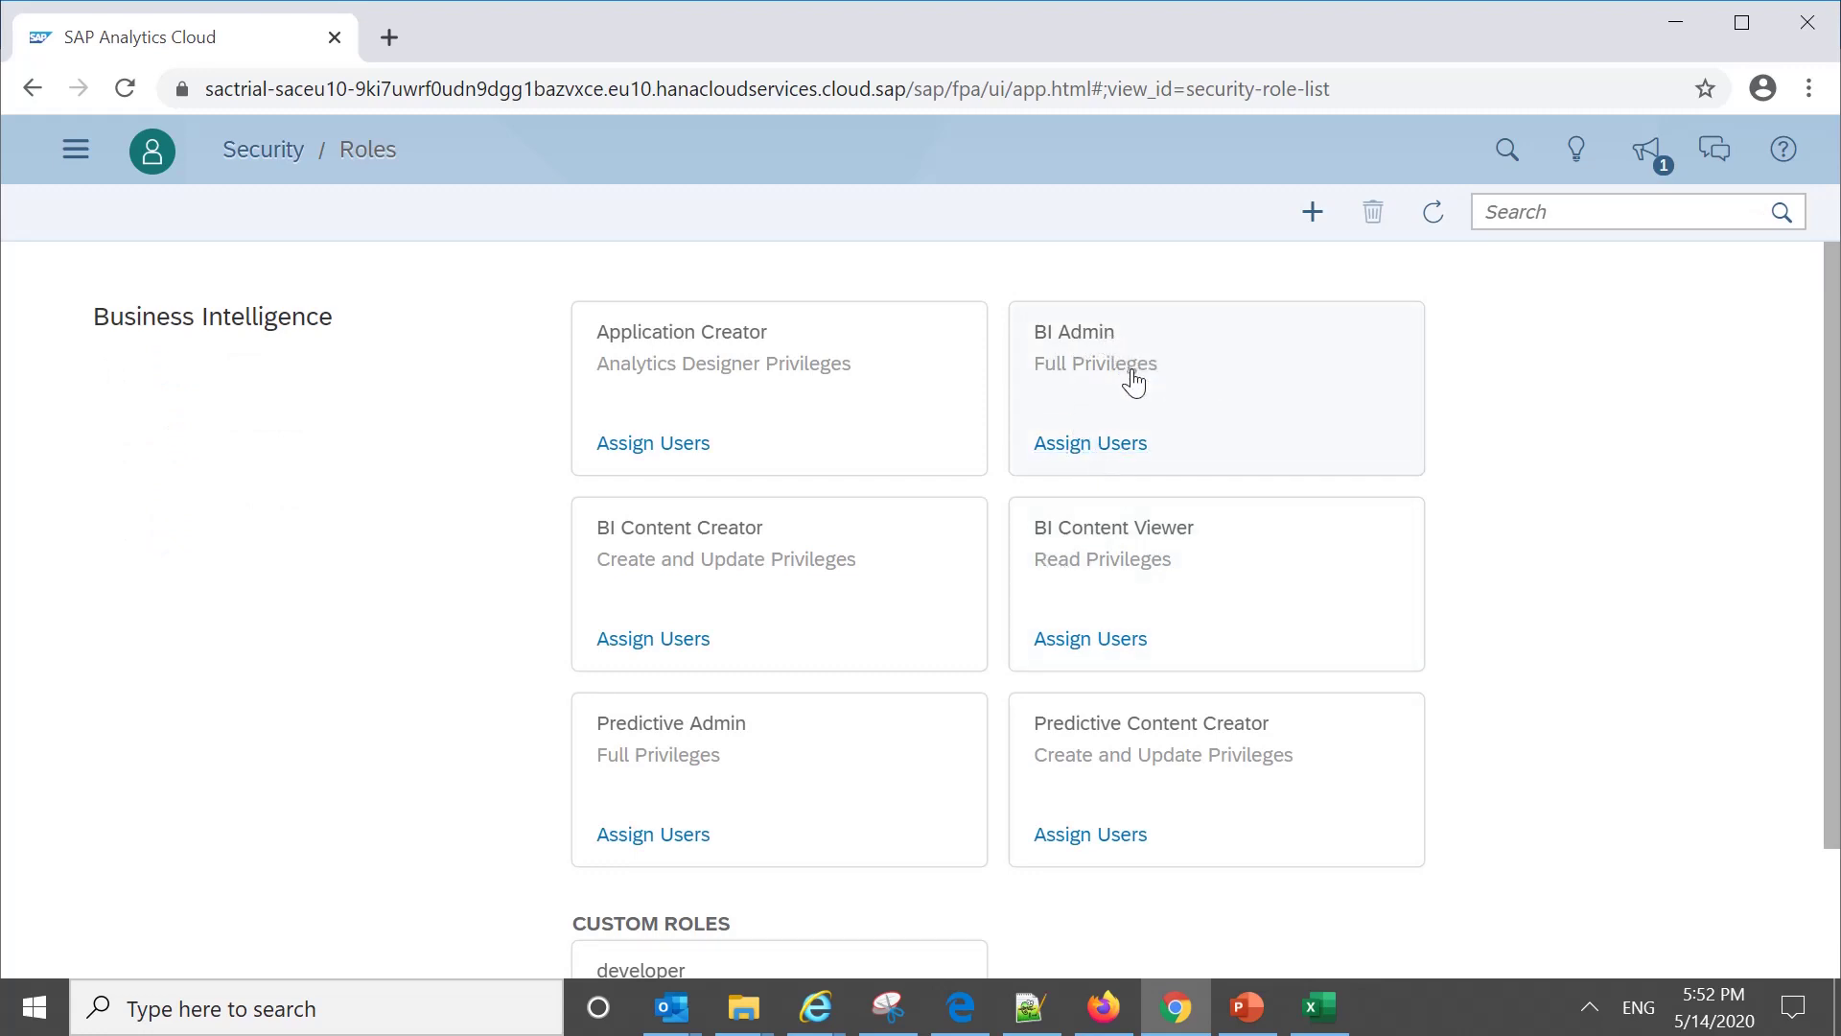
{"action": "left_click", "coordinate": [1139, 422]}
Step: Create a custom role named TestRole with the Business Intelligence license type, based on the Blank template
{"action": "left_click_drag", "start_coordinate": [1832, 476], "coordinate": [1832, 692]}
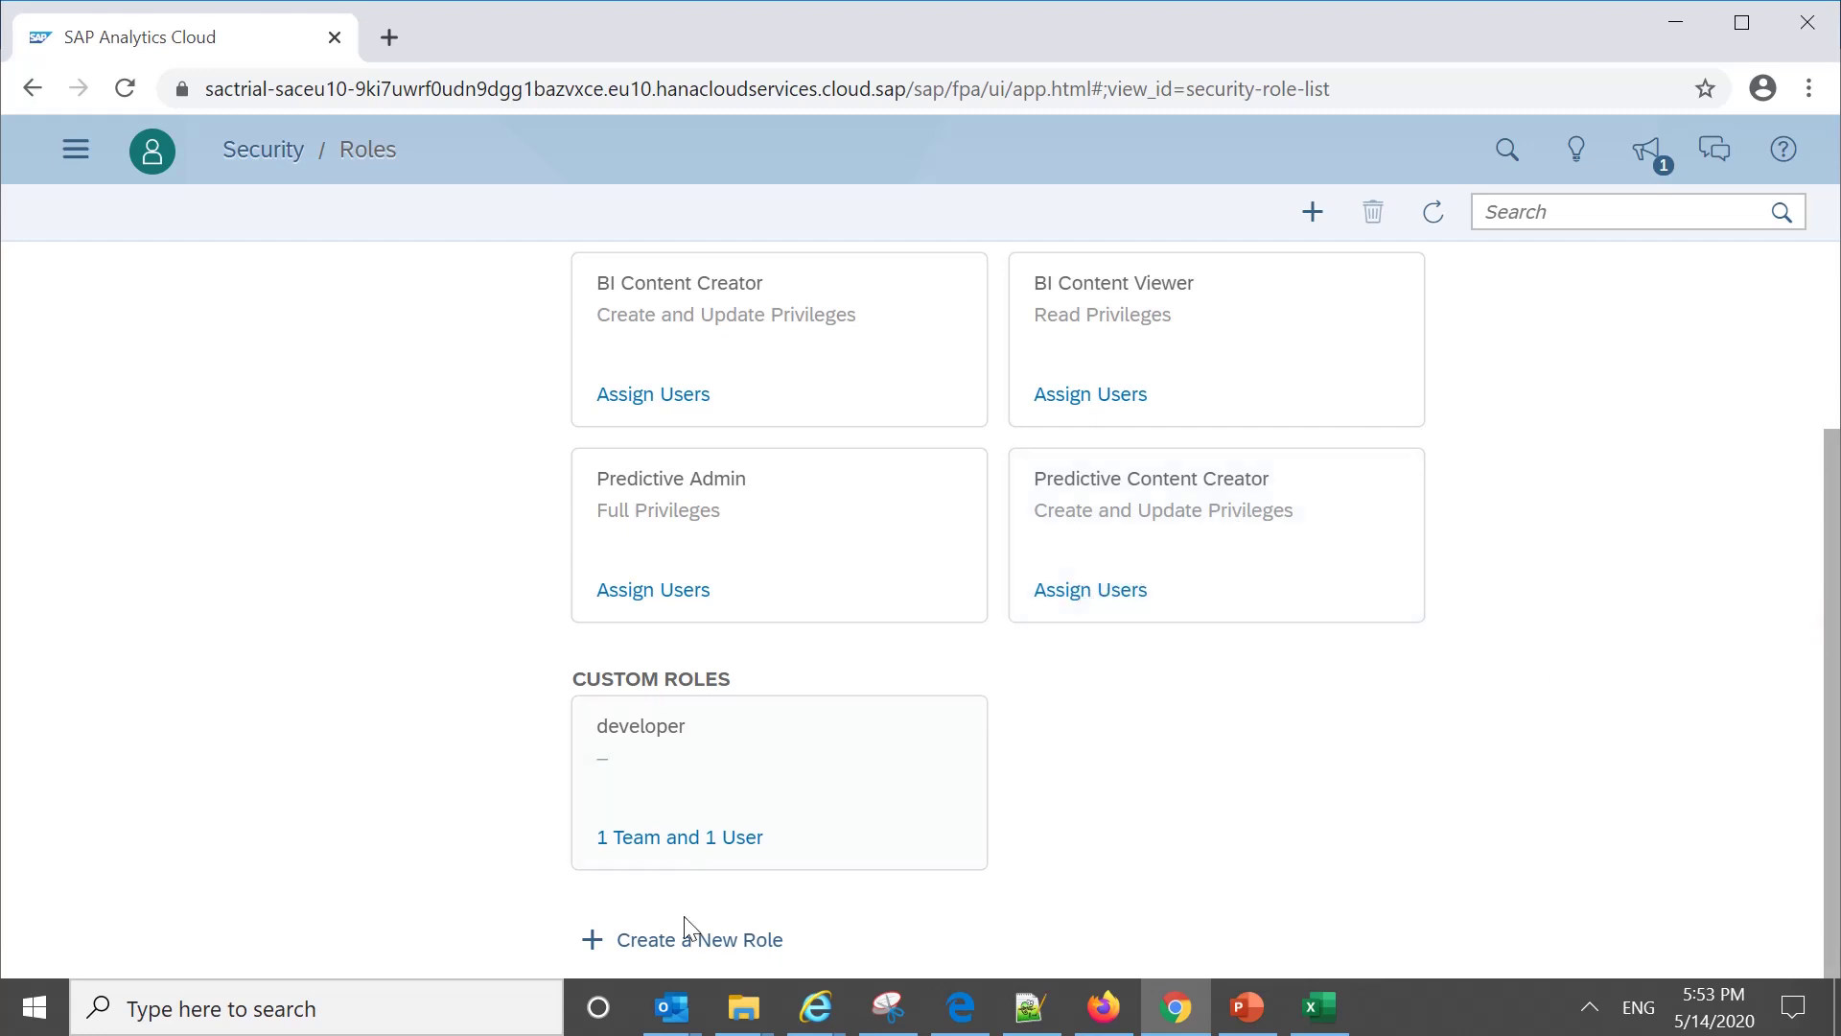
{"action": "left_click", "coordinate": [676, 954]}
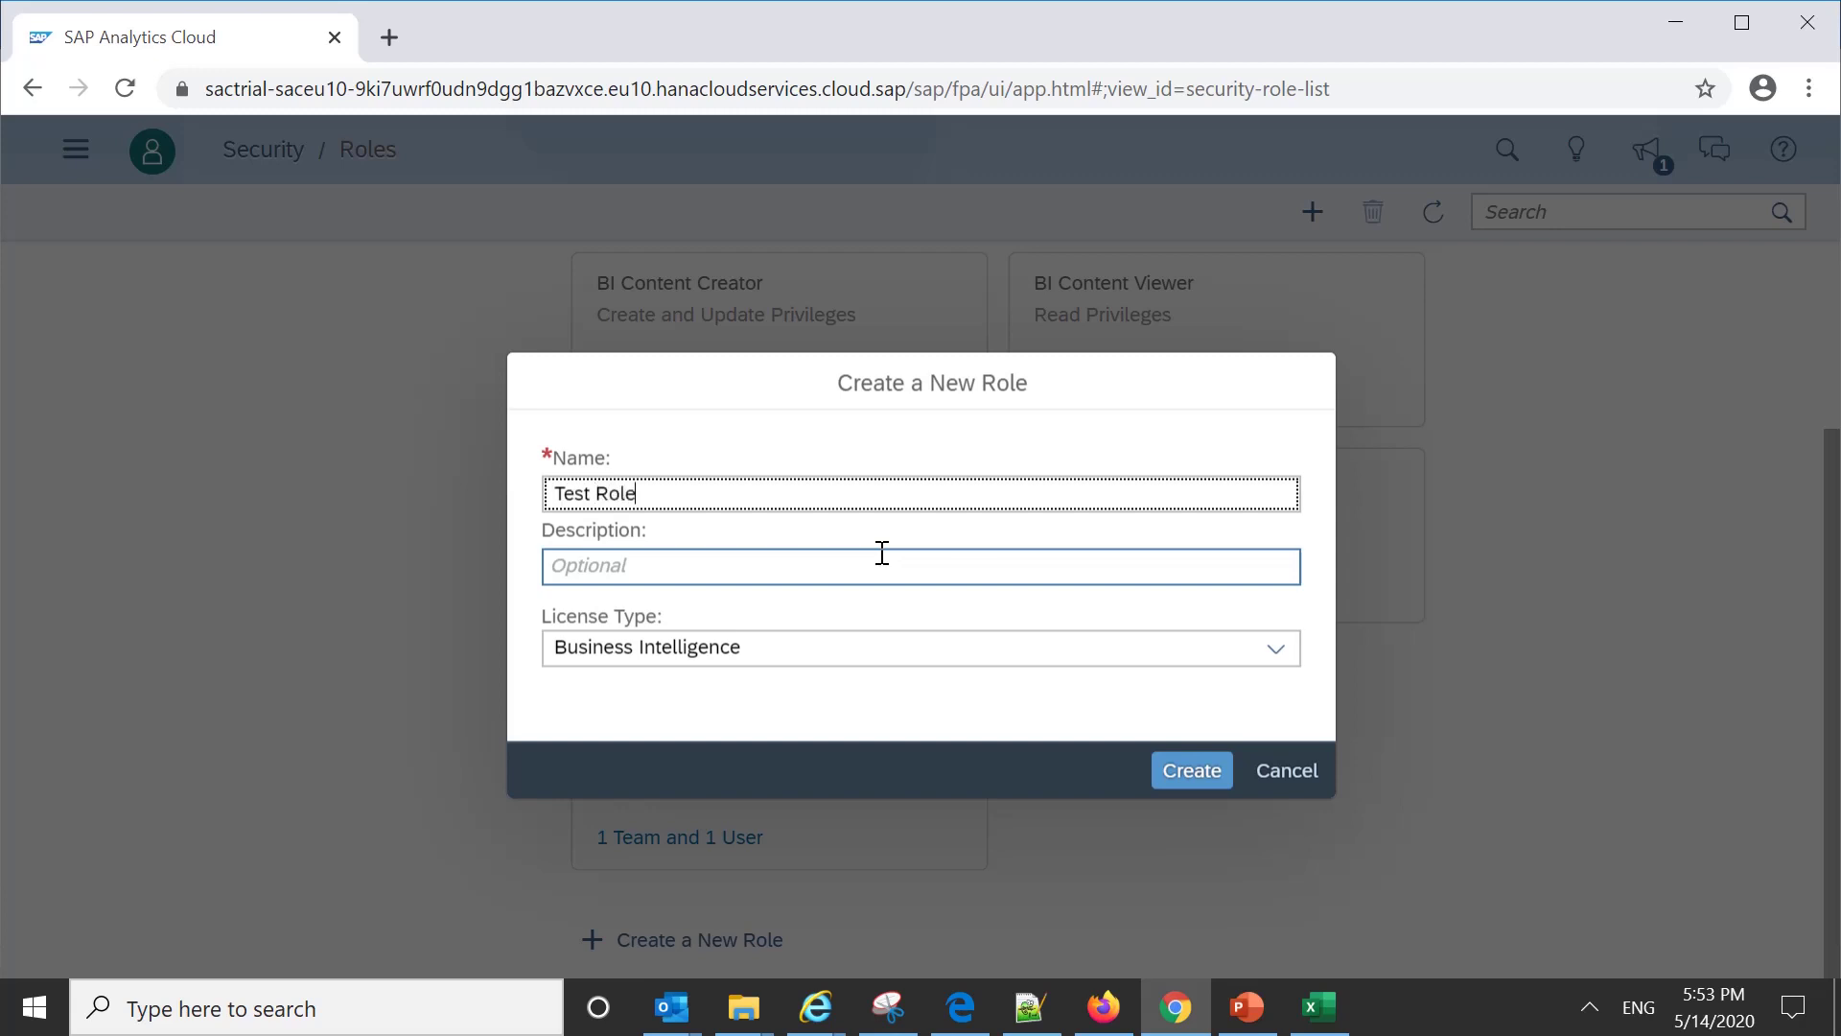
{"action": "left_click", "coordinate": [1274, 648]}
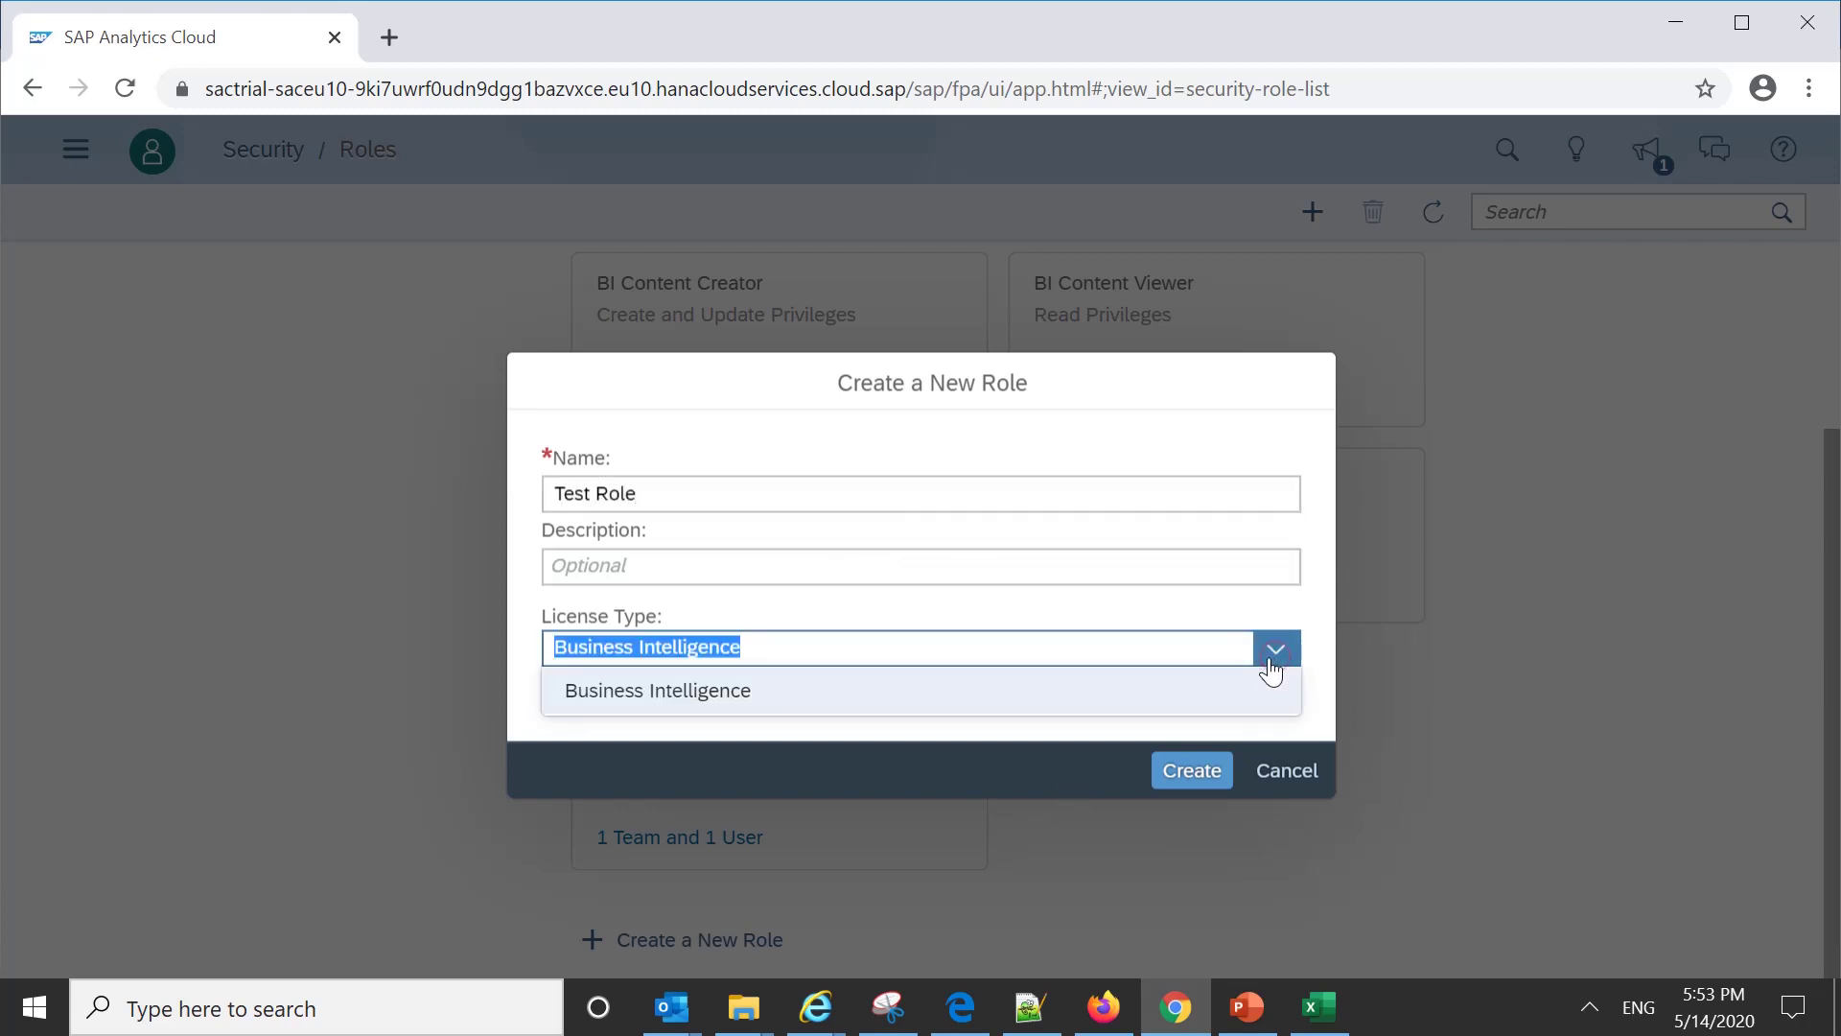
{"action": "left_click", "coordinate": [1254, 601]}
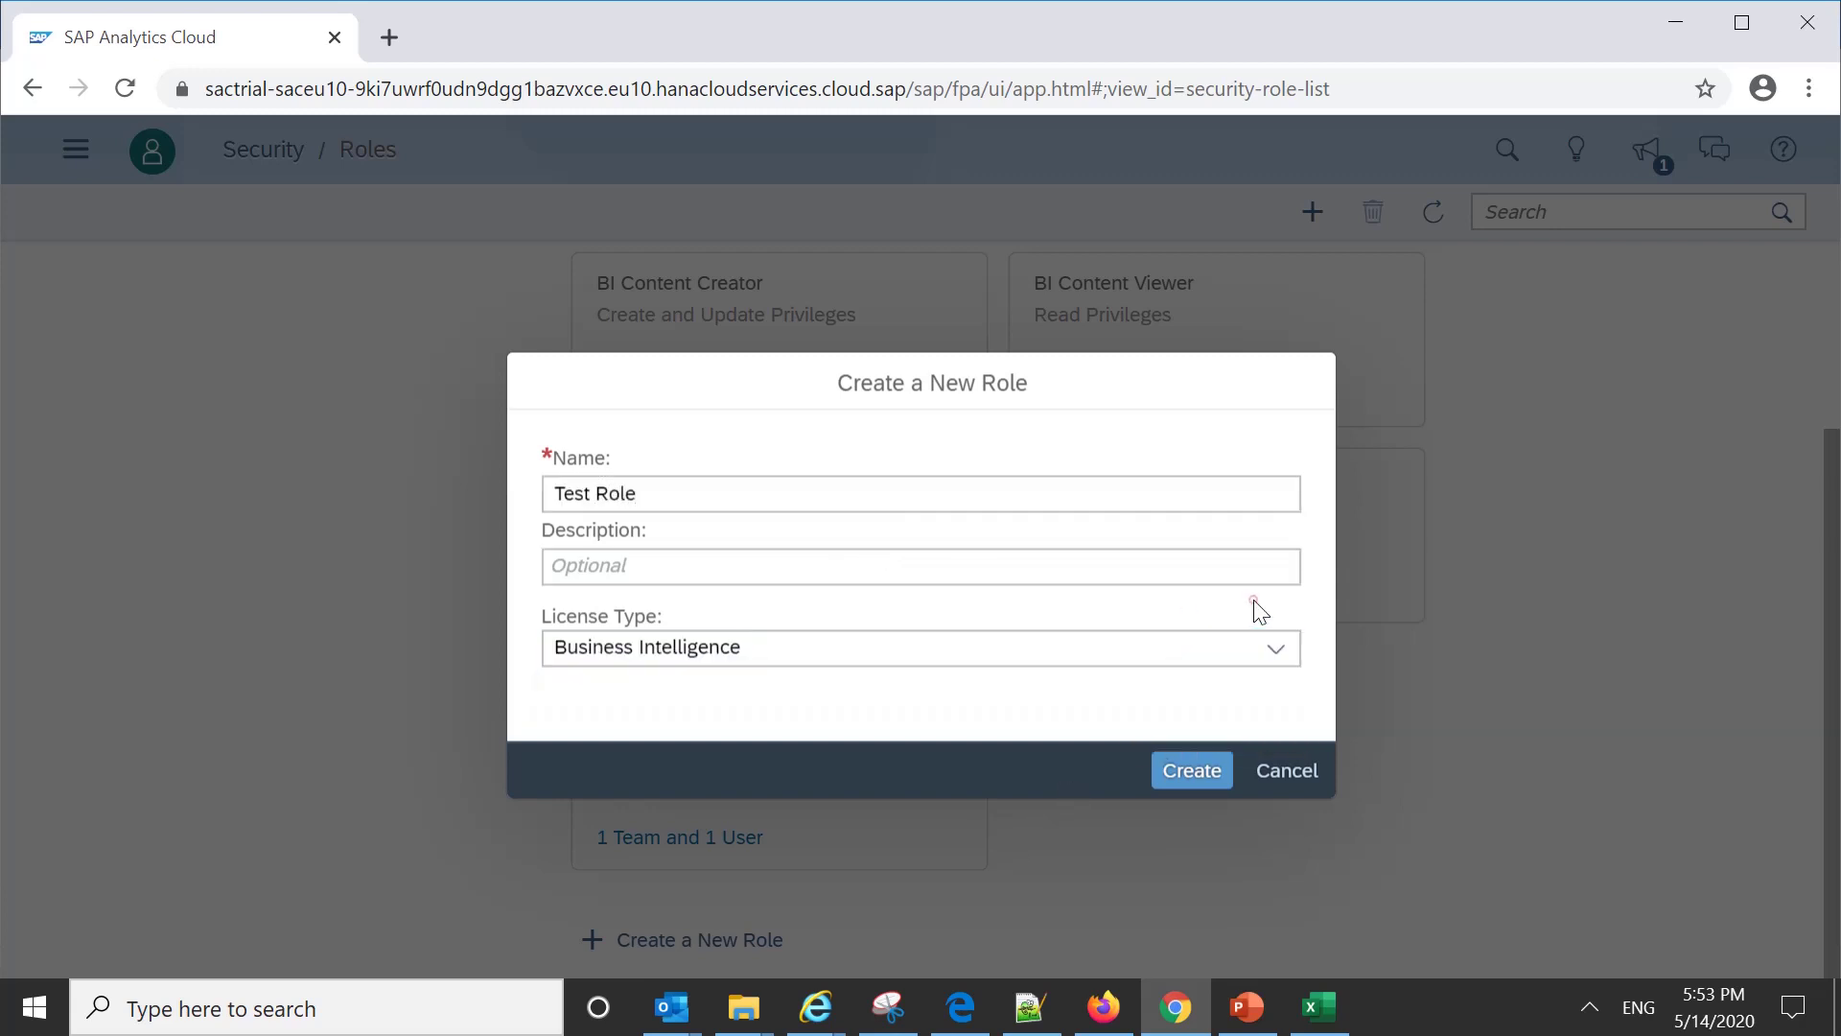
{"action": "left_click", "coordinate": [1189, 769]}
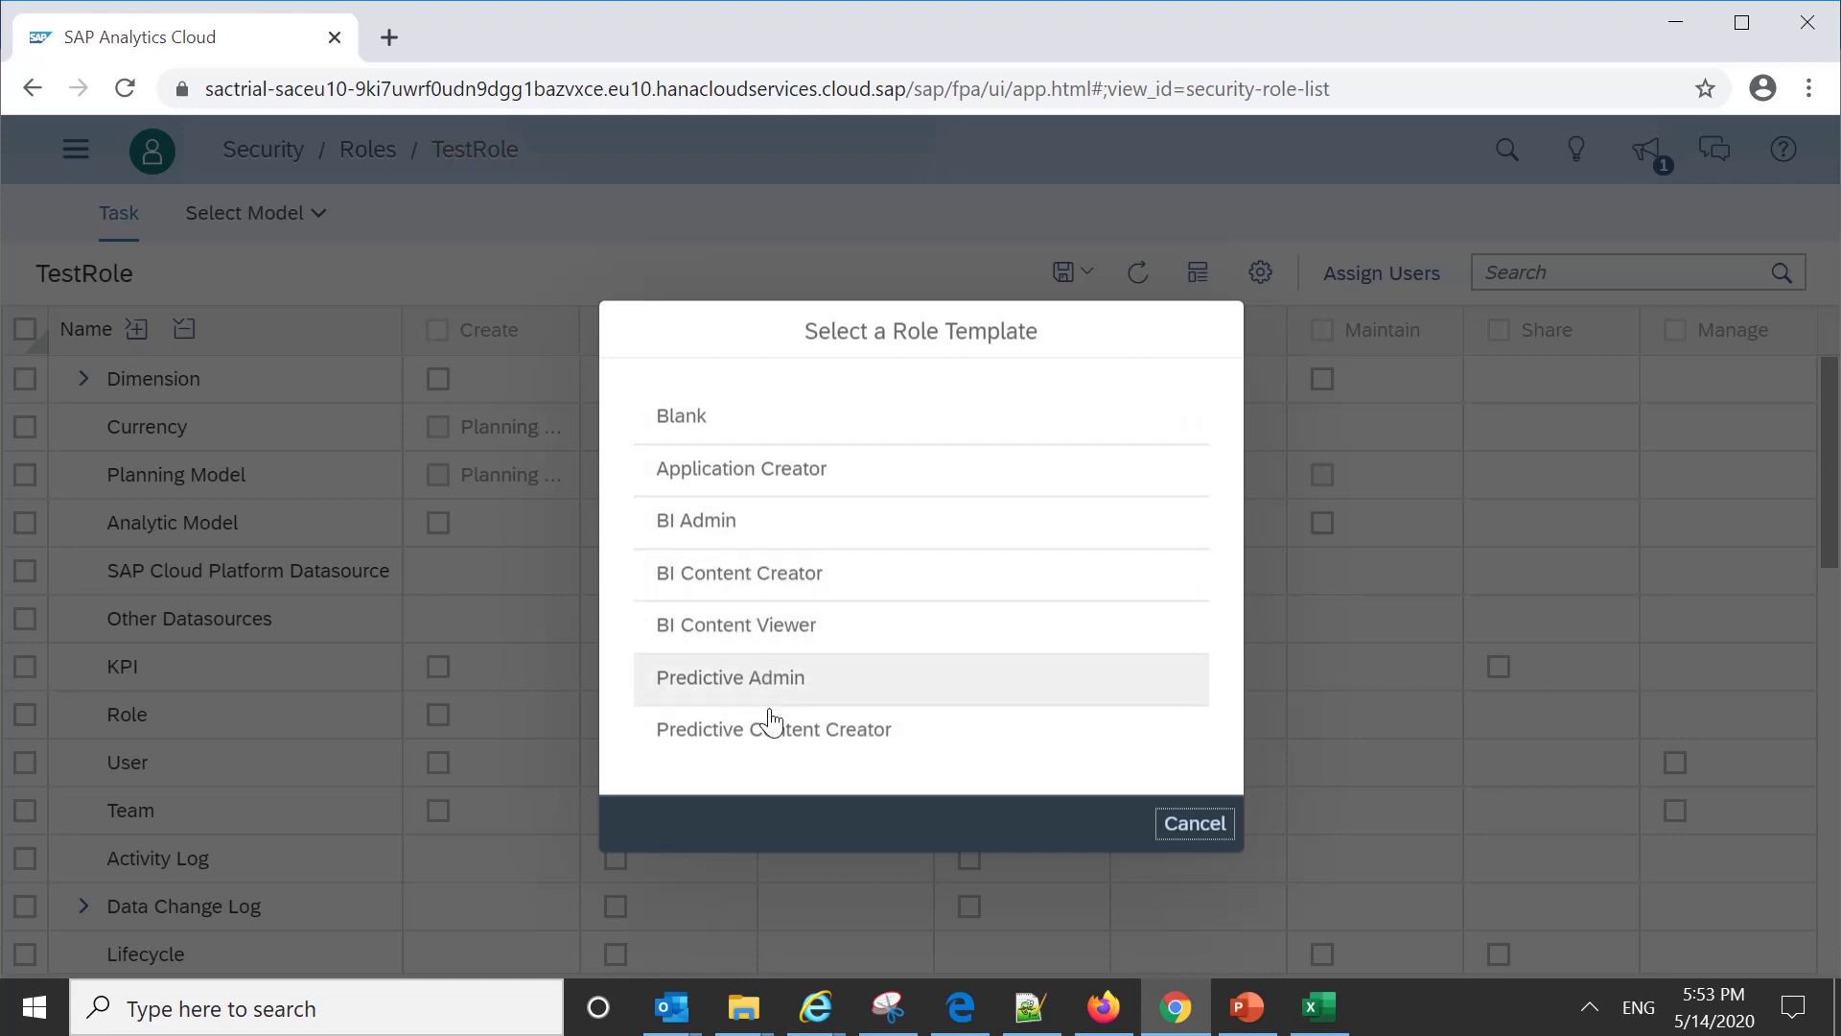
{"action": "left_click", "coordinate": [677, 433]}
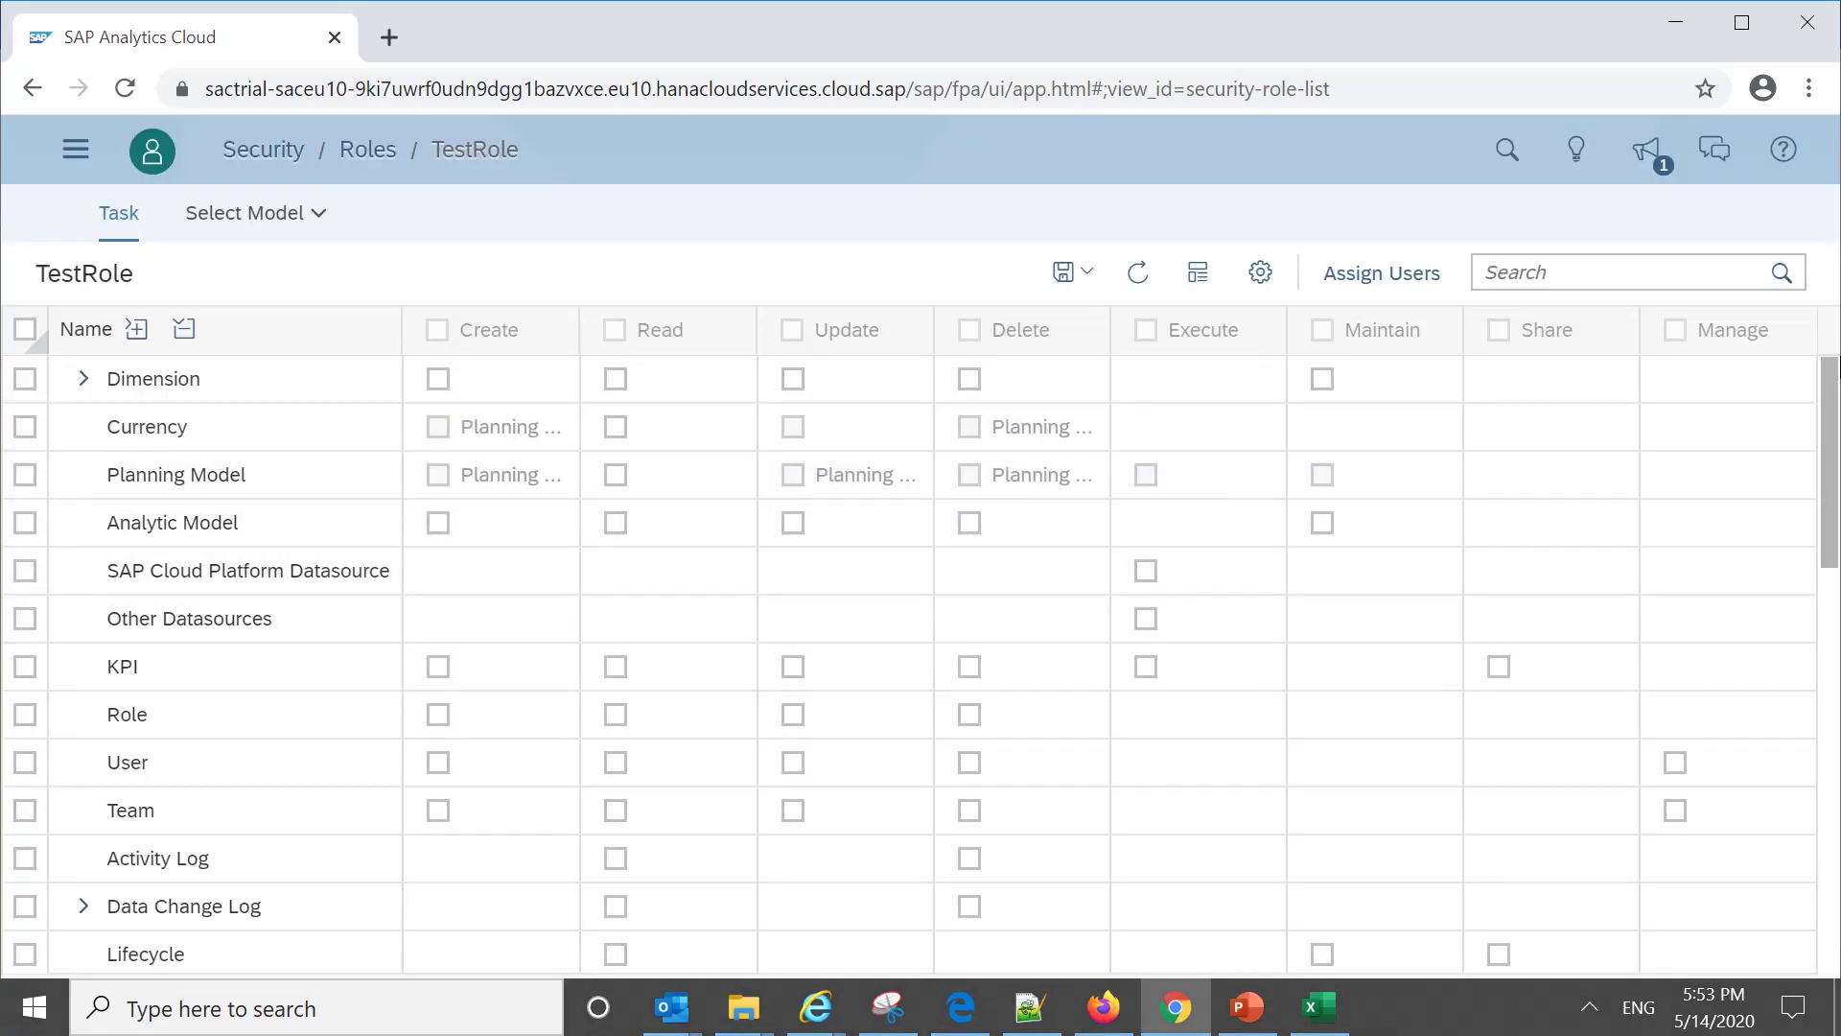
Step: Grant TestRole the Create, Read and Update permissions for Analytic Model
{"action": "left_click_drag", "start_coordinate": [1831, 422], "coordinate": [1835, 525]}
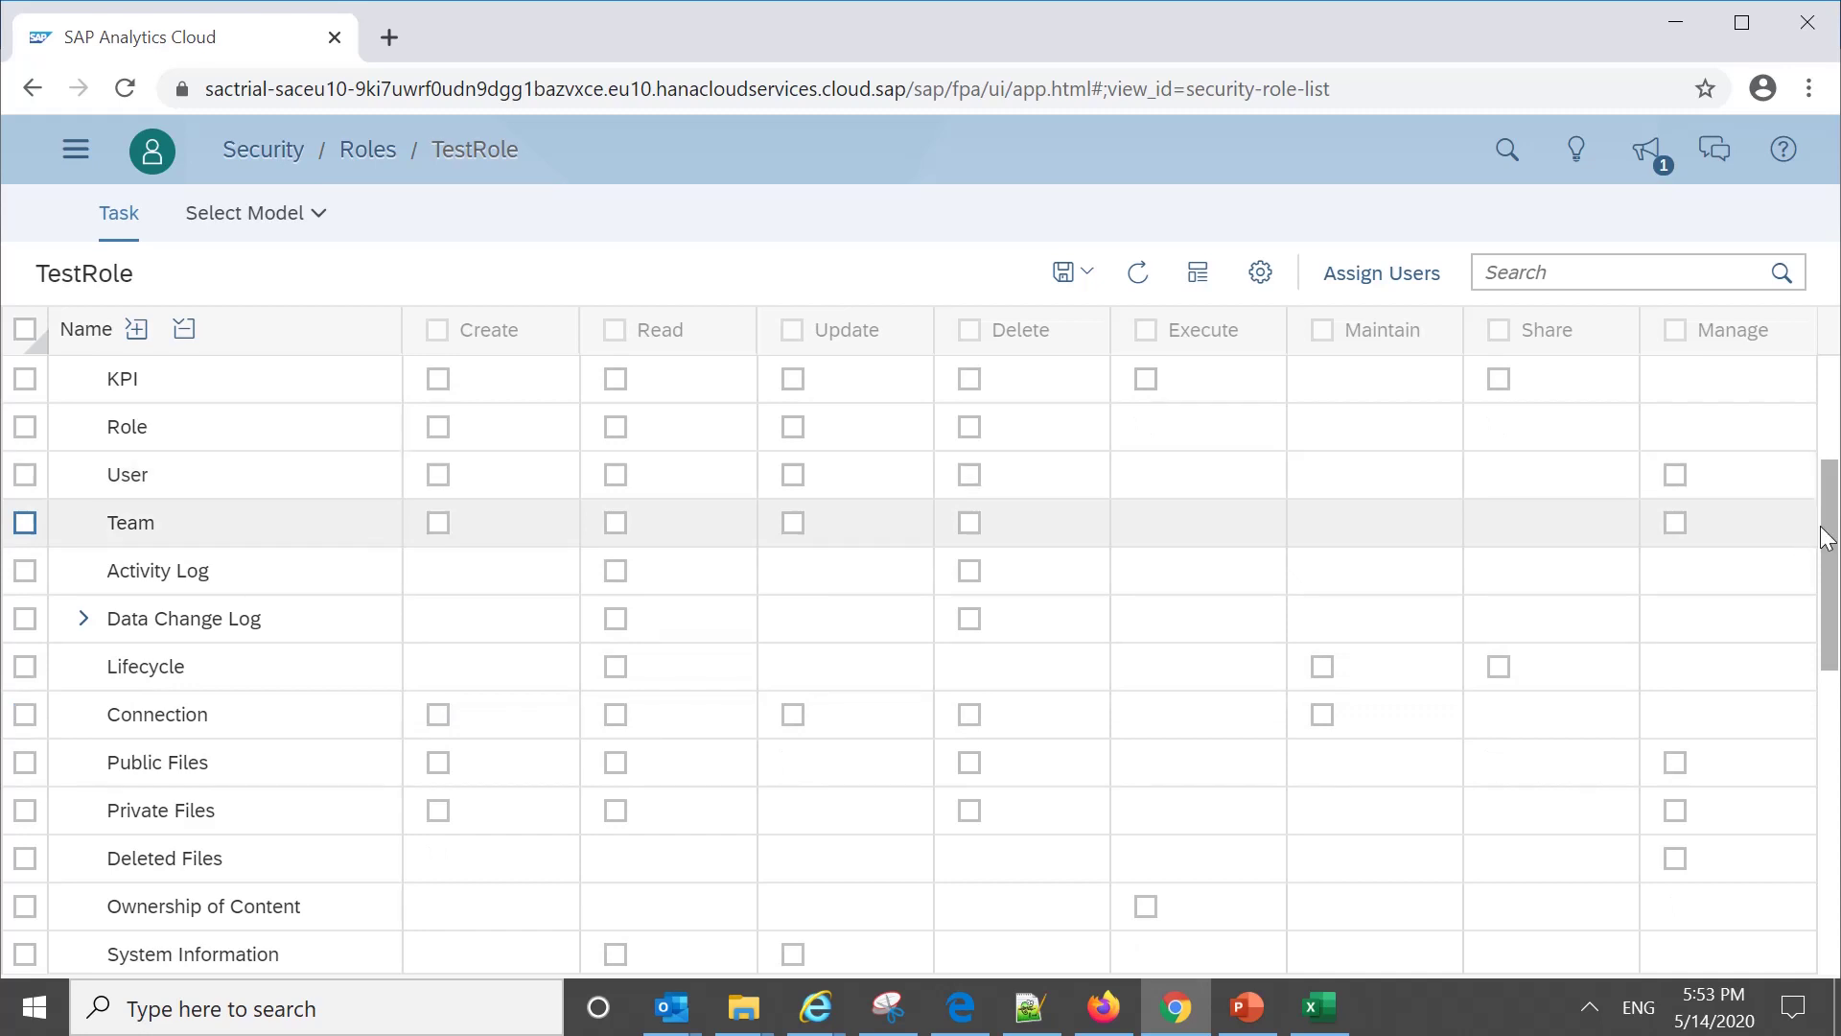
{"action": "left_click_drag", "start_coordinate": [1824, 537], "coordinate": [1826, 432]}
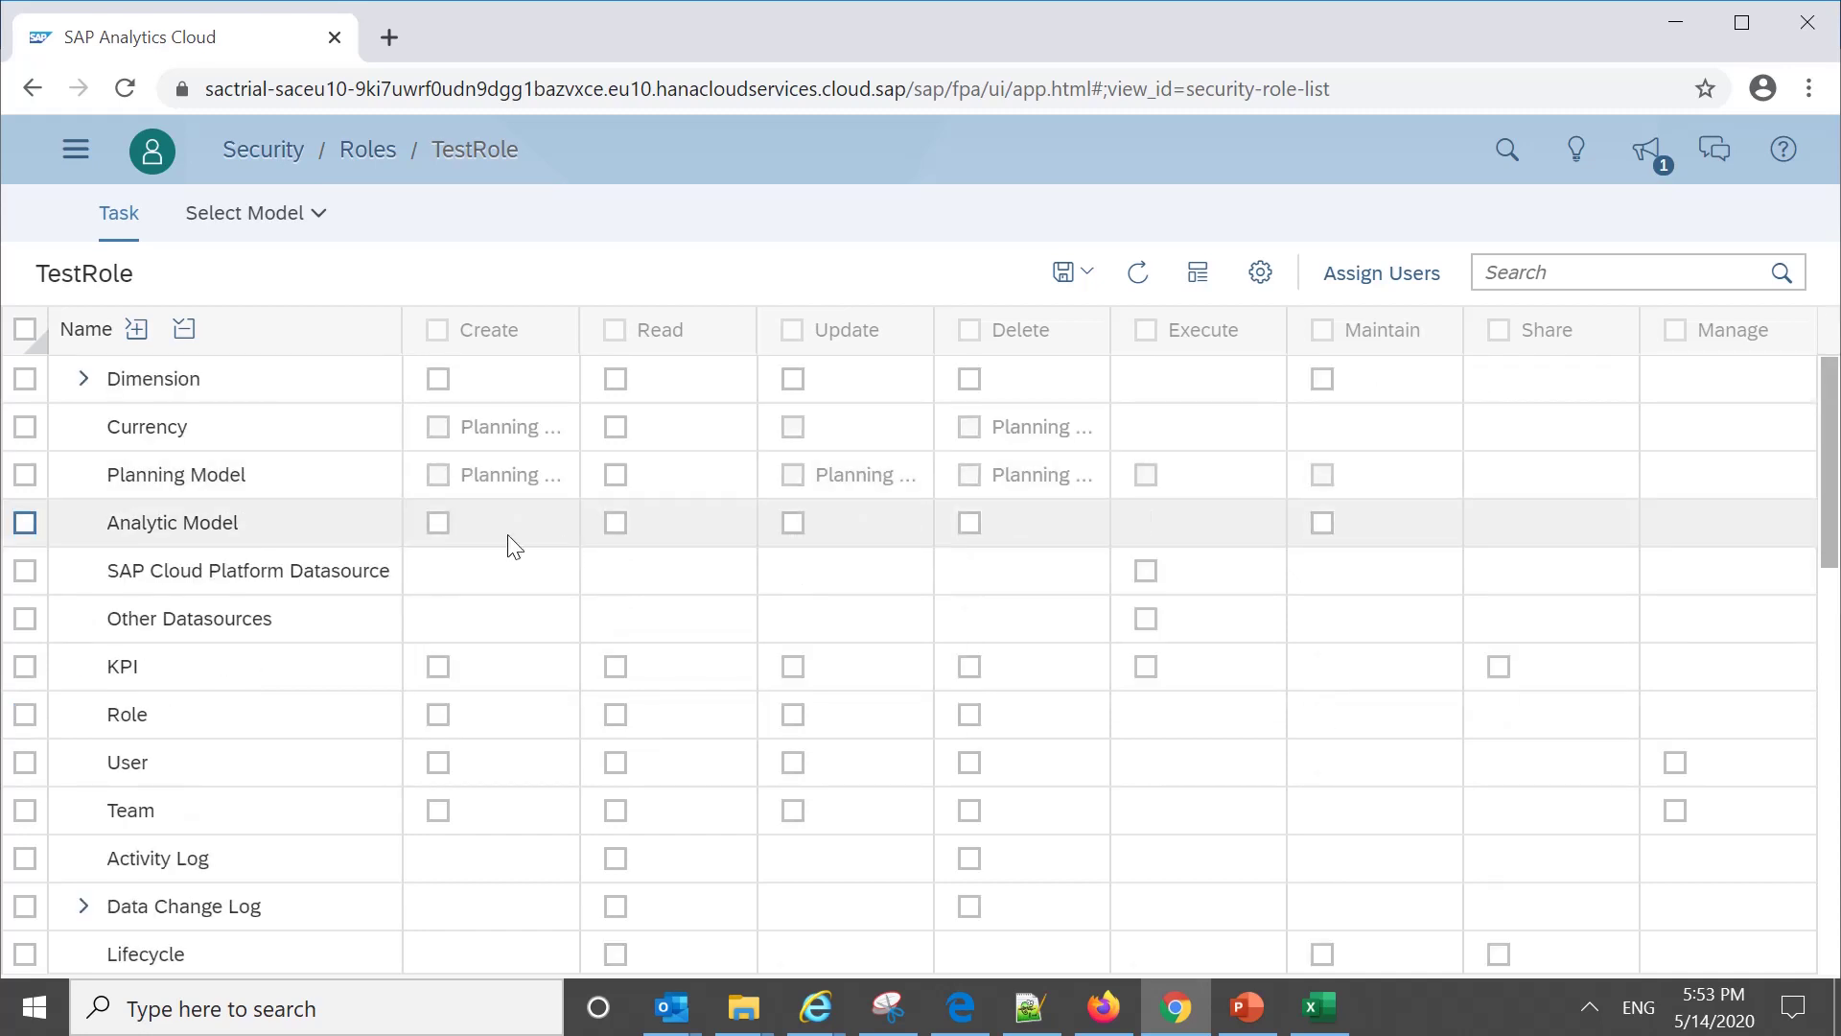
{"action": "left_click", "coordinate": [439, 524]}
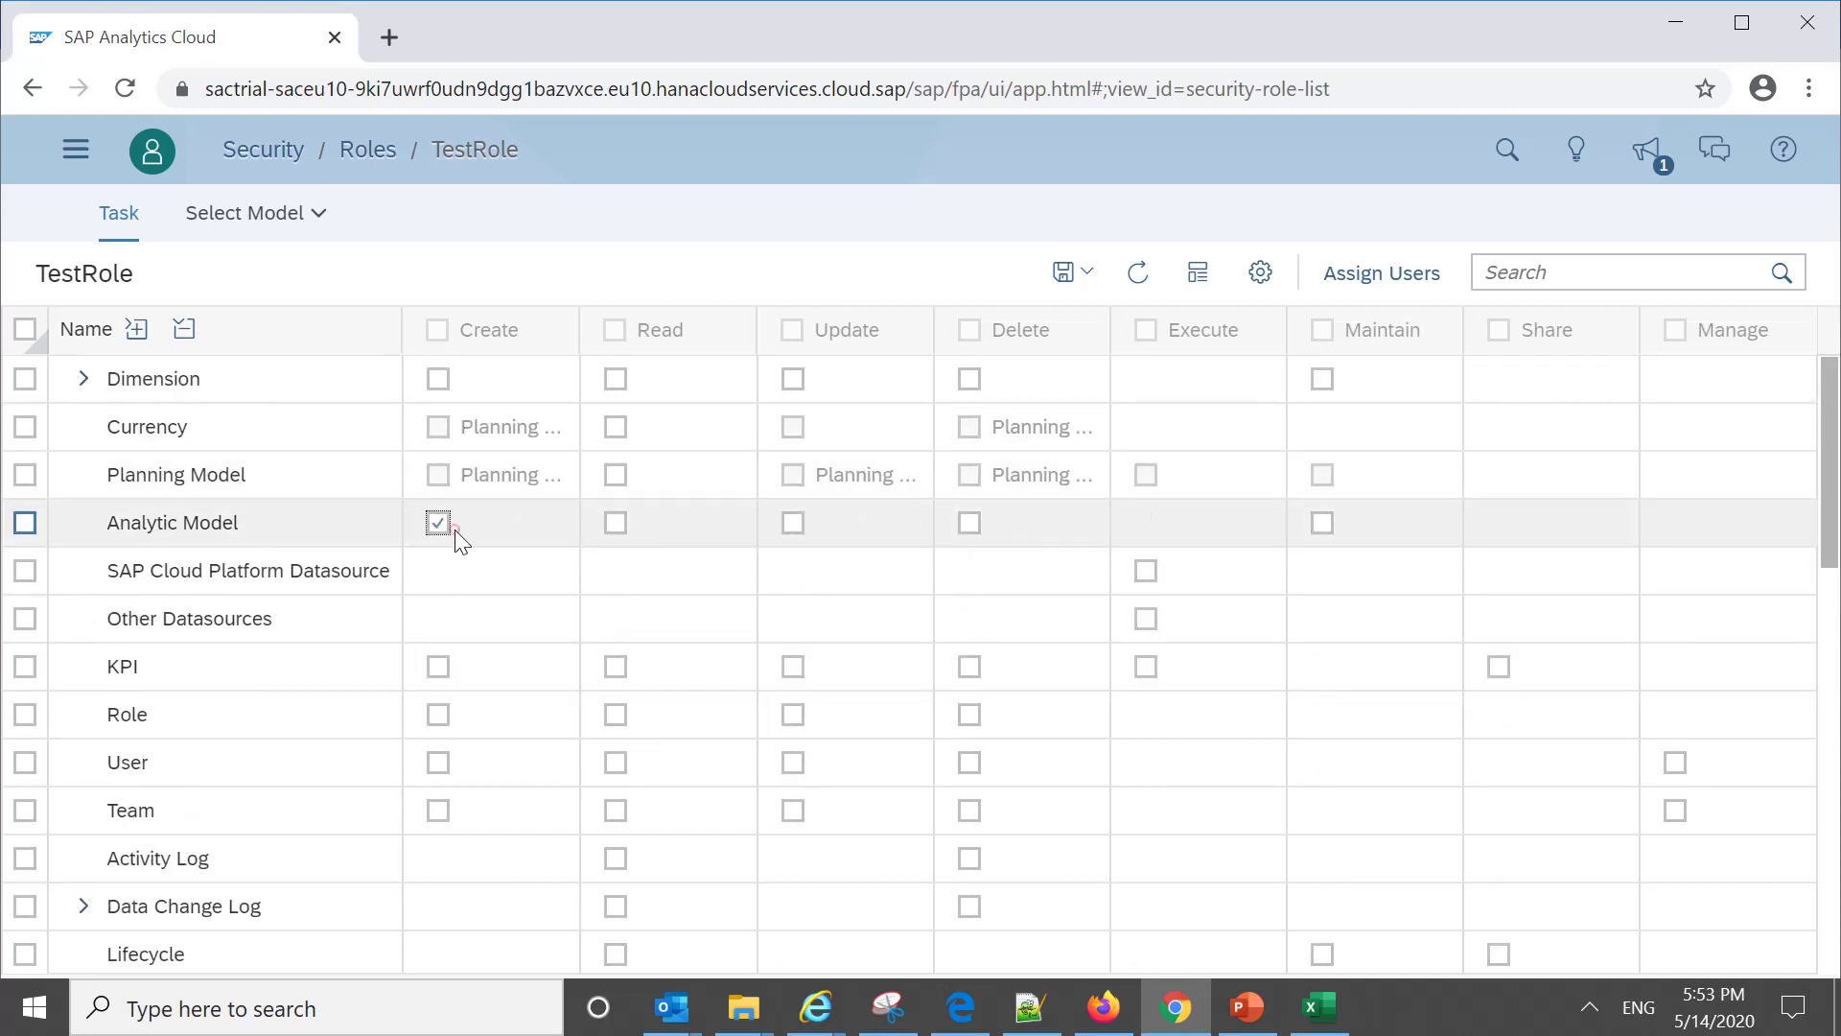
{"action": "left_click", "coordinate": [618, 524]}
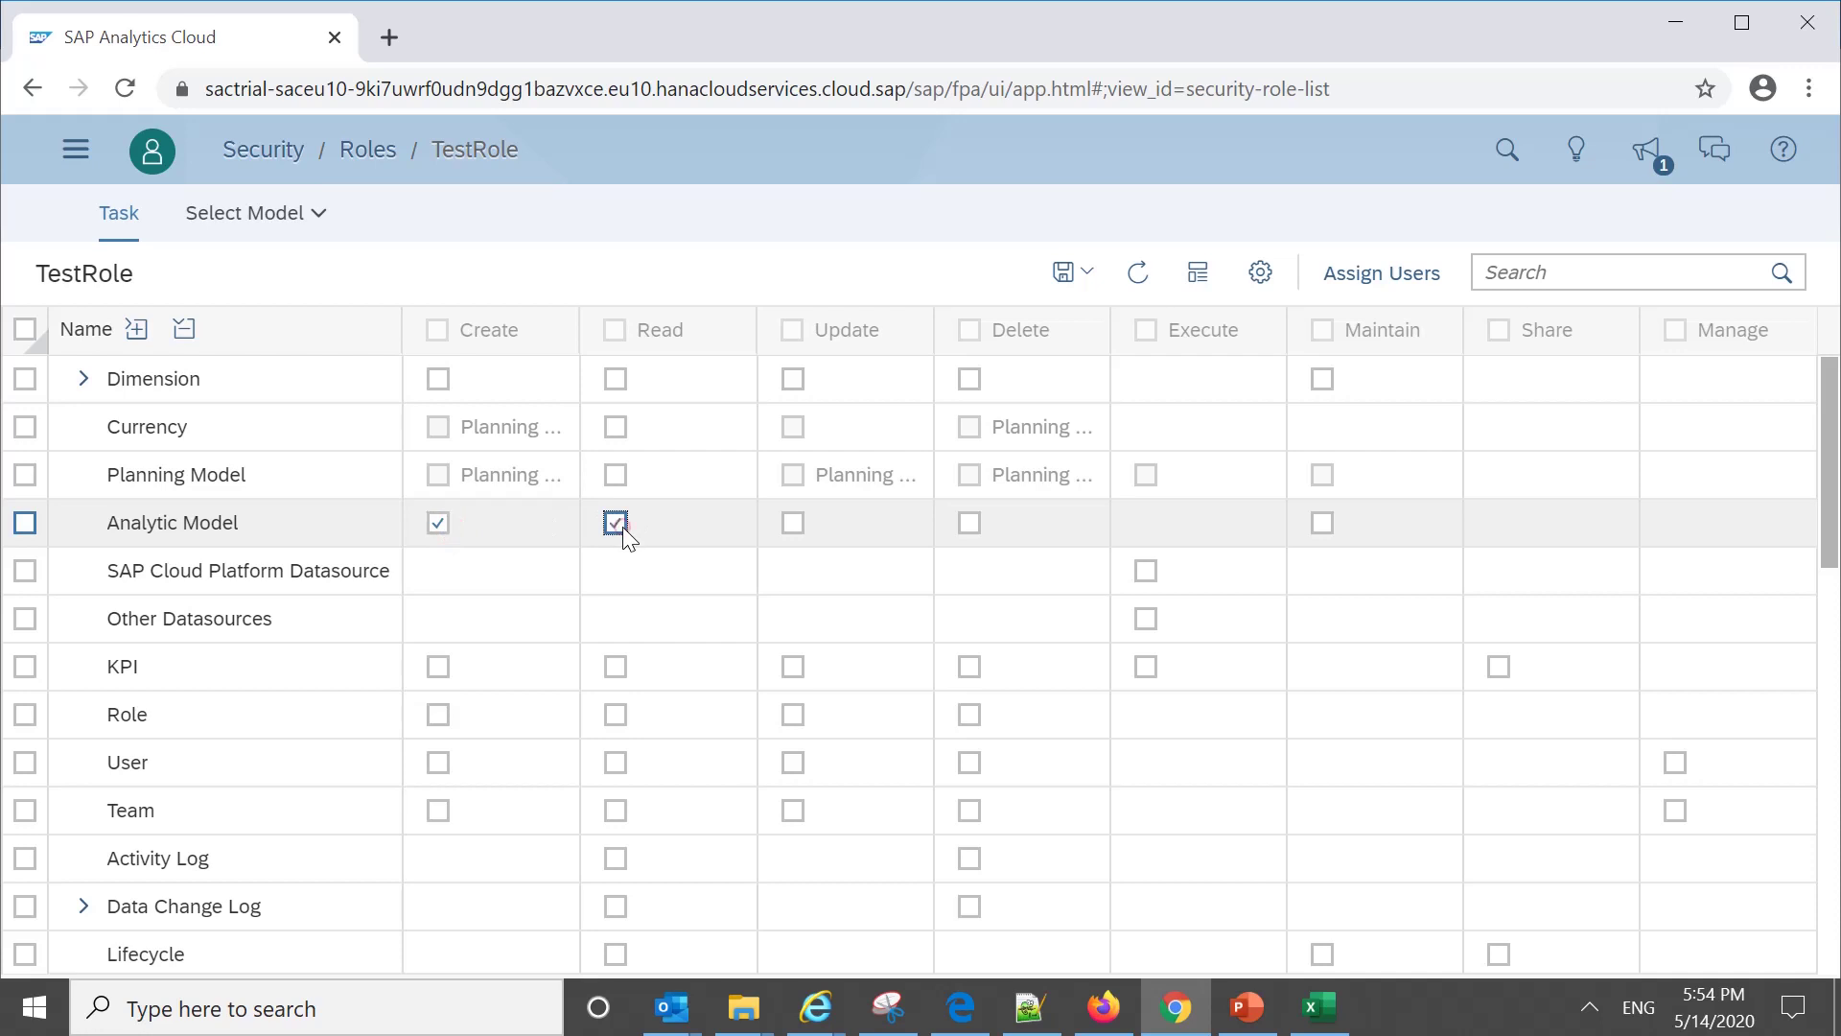
{"action": "left_click", "coordinate": [799, 535]}
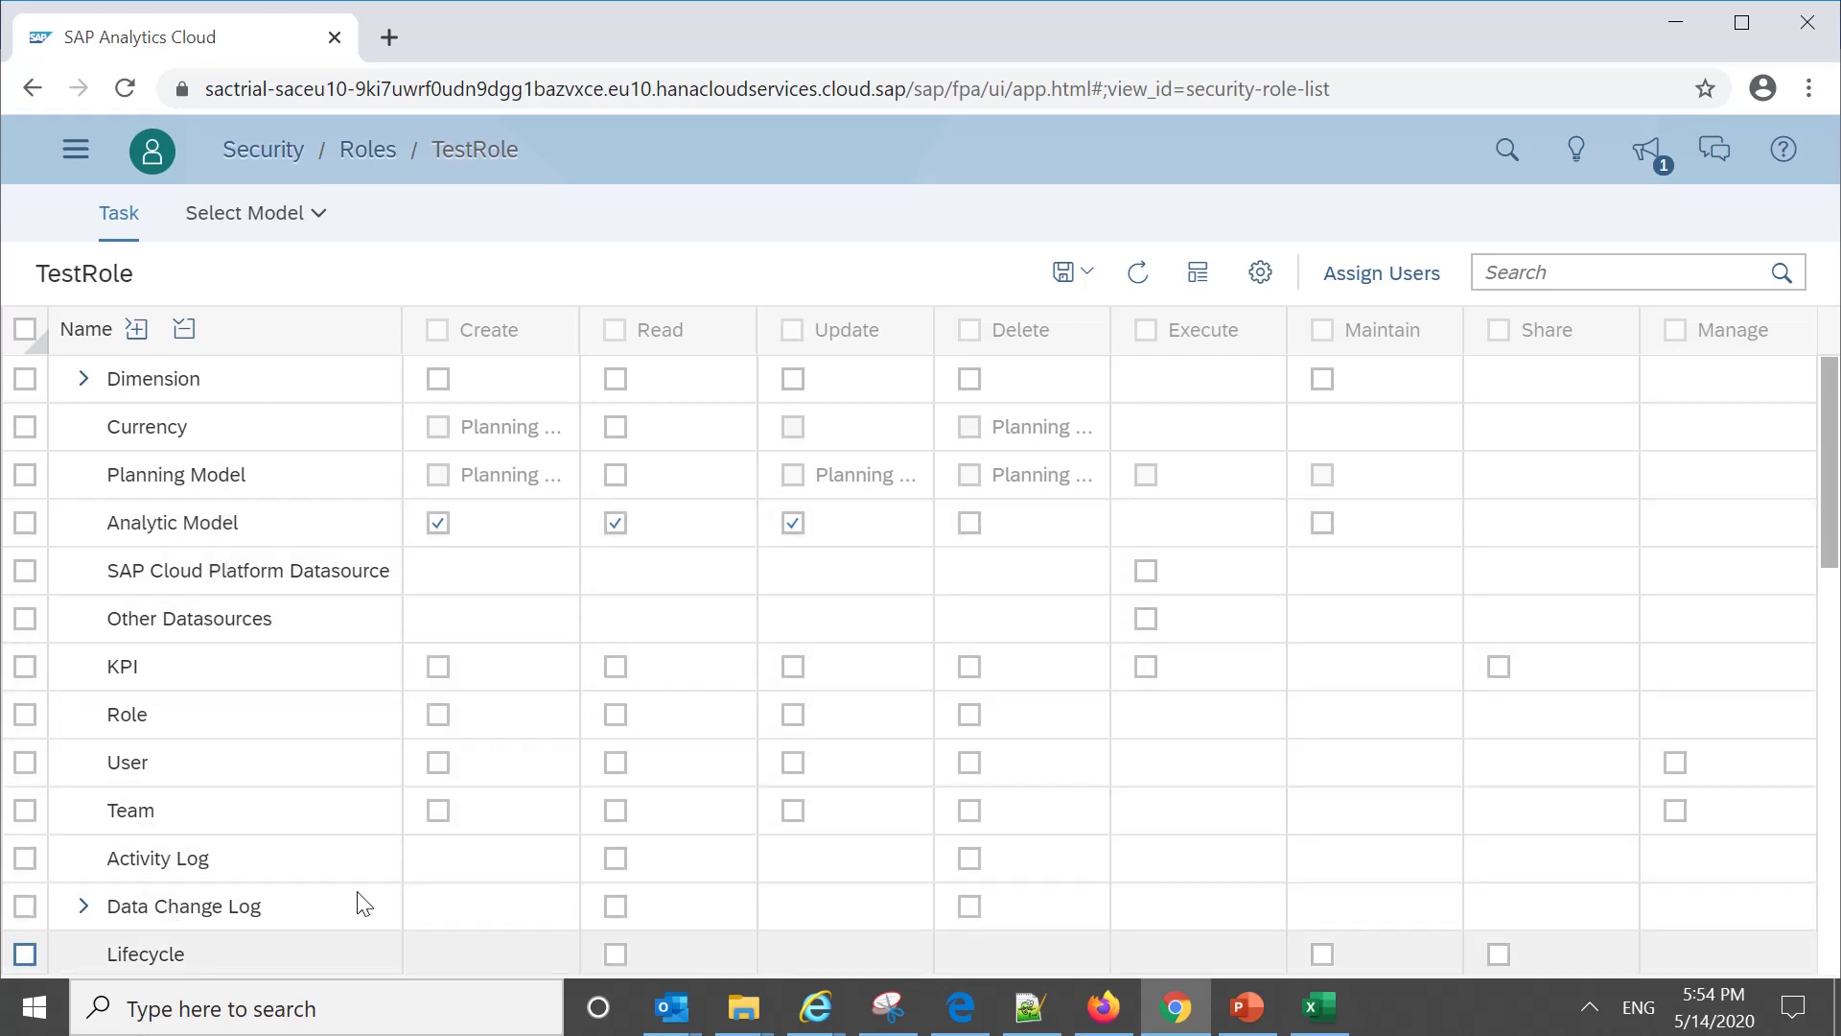
Step: Look through the remaining permissions of TestRole and save the role
{"action": "left_click_drag", "start_coordinate": [1831, 447], "coordinate": [1831, 803]}
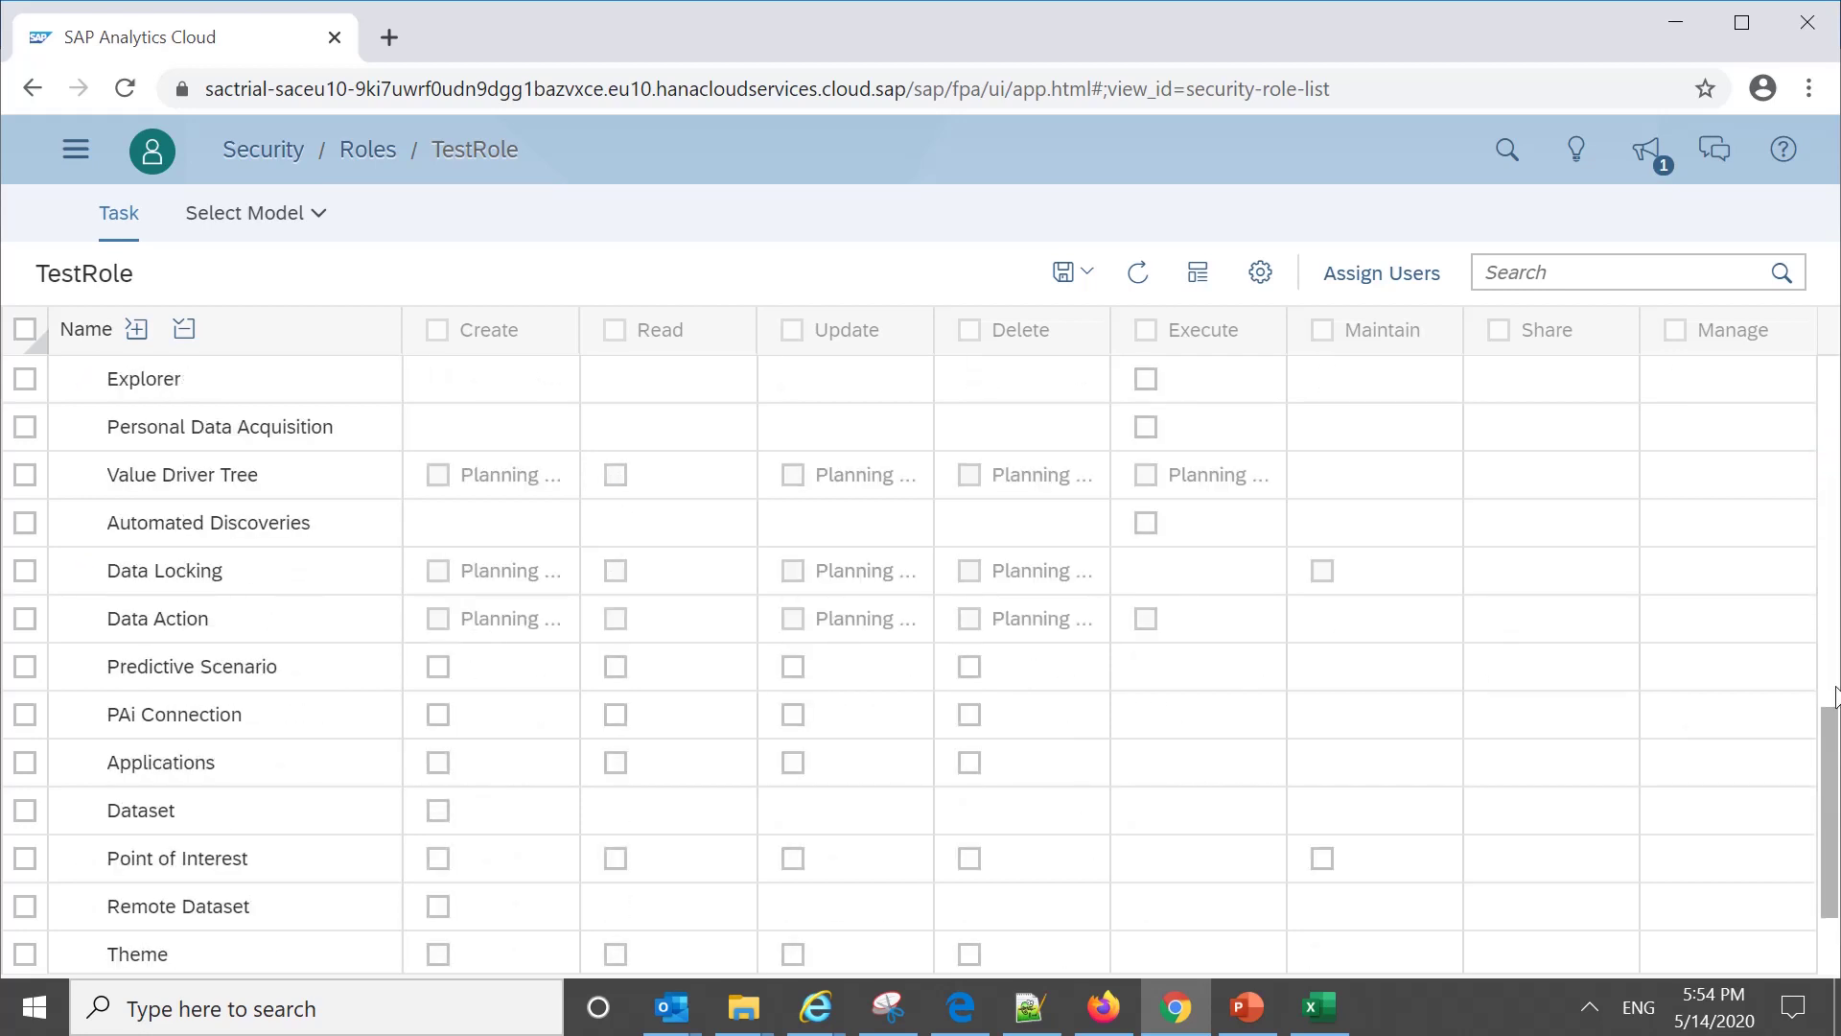
{"action": "left_click_drag", "start_coordinate": [1834, 692], "coordinate": [1835, 384]}
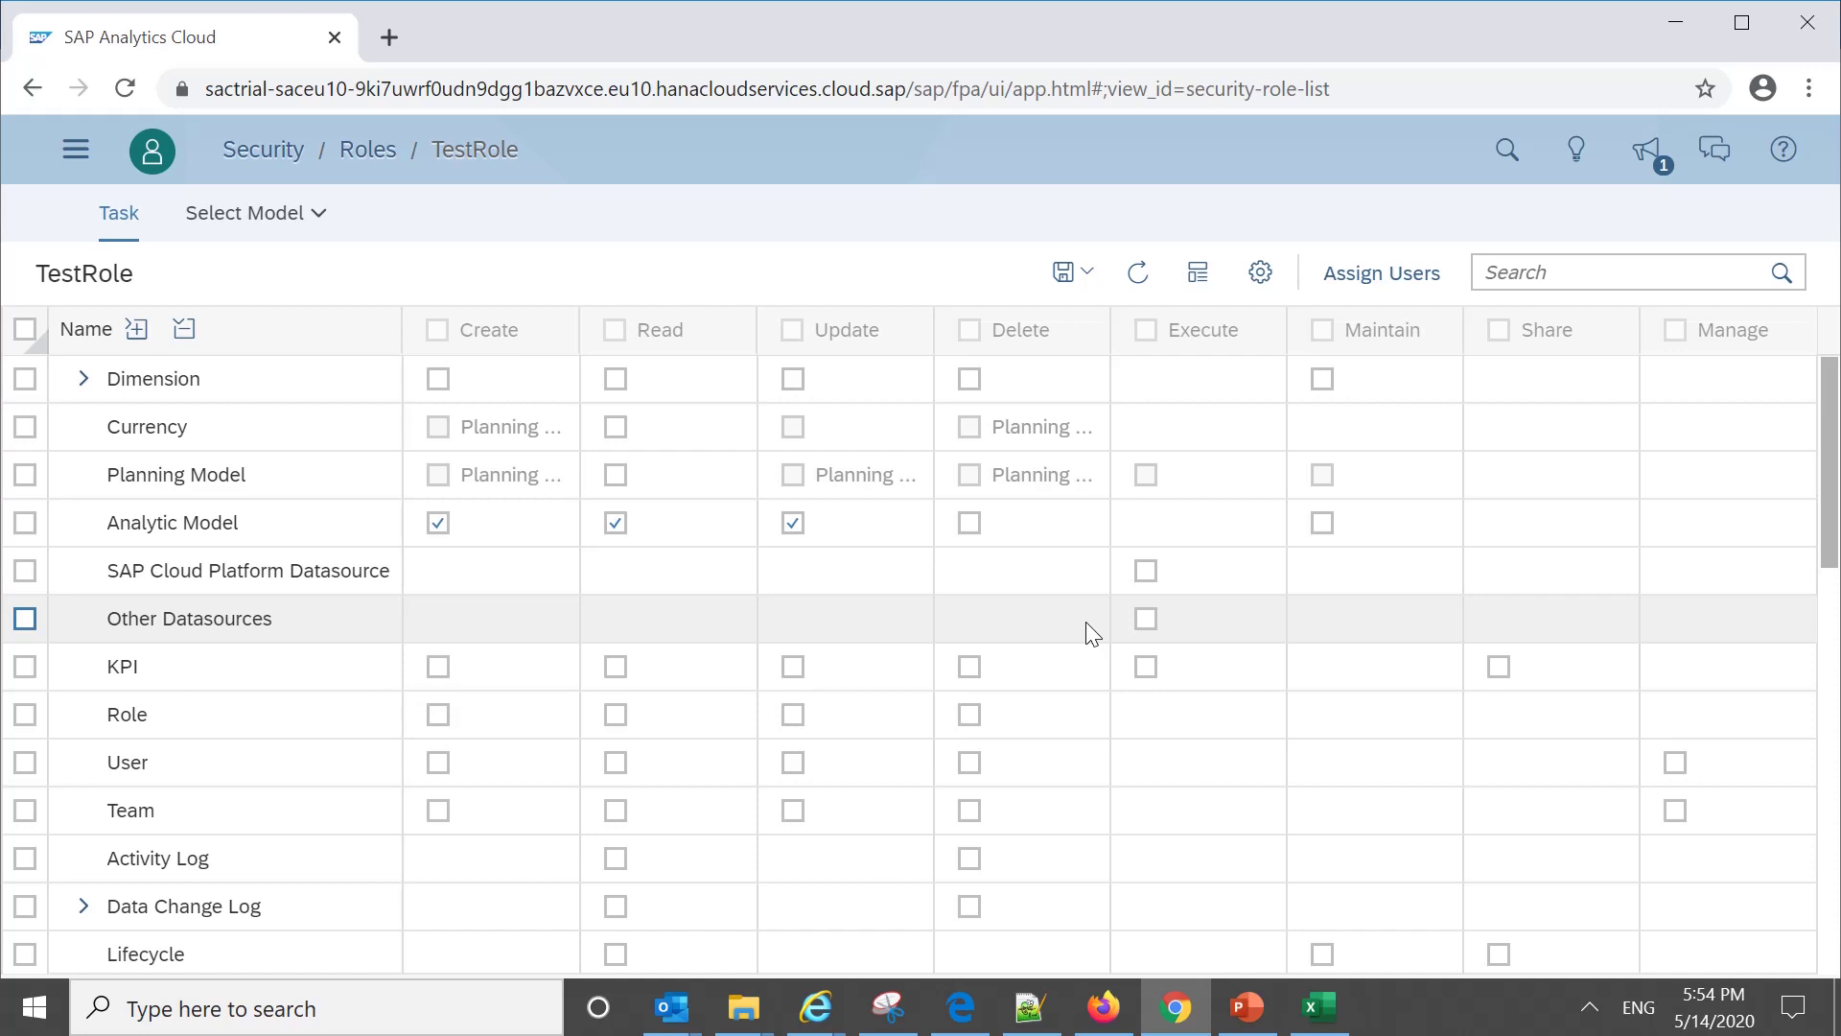
{"action": "left_click", "coordinate": [1137, 272]}
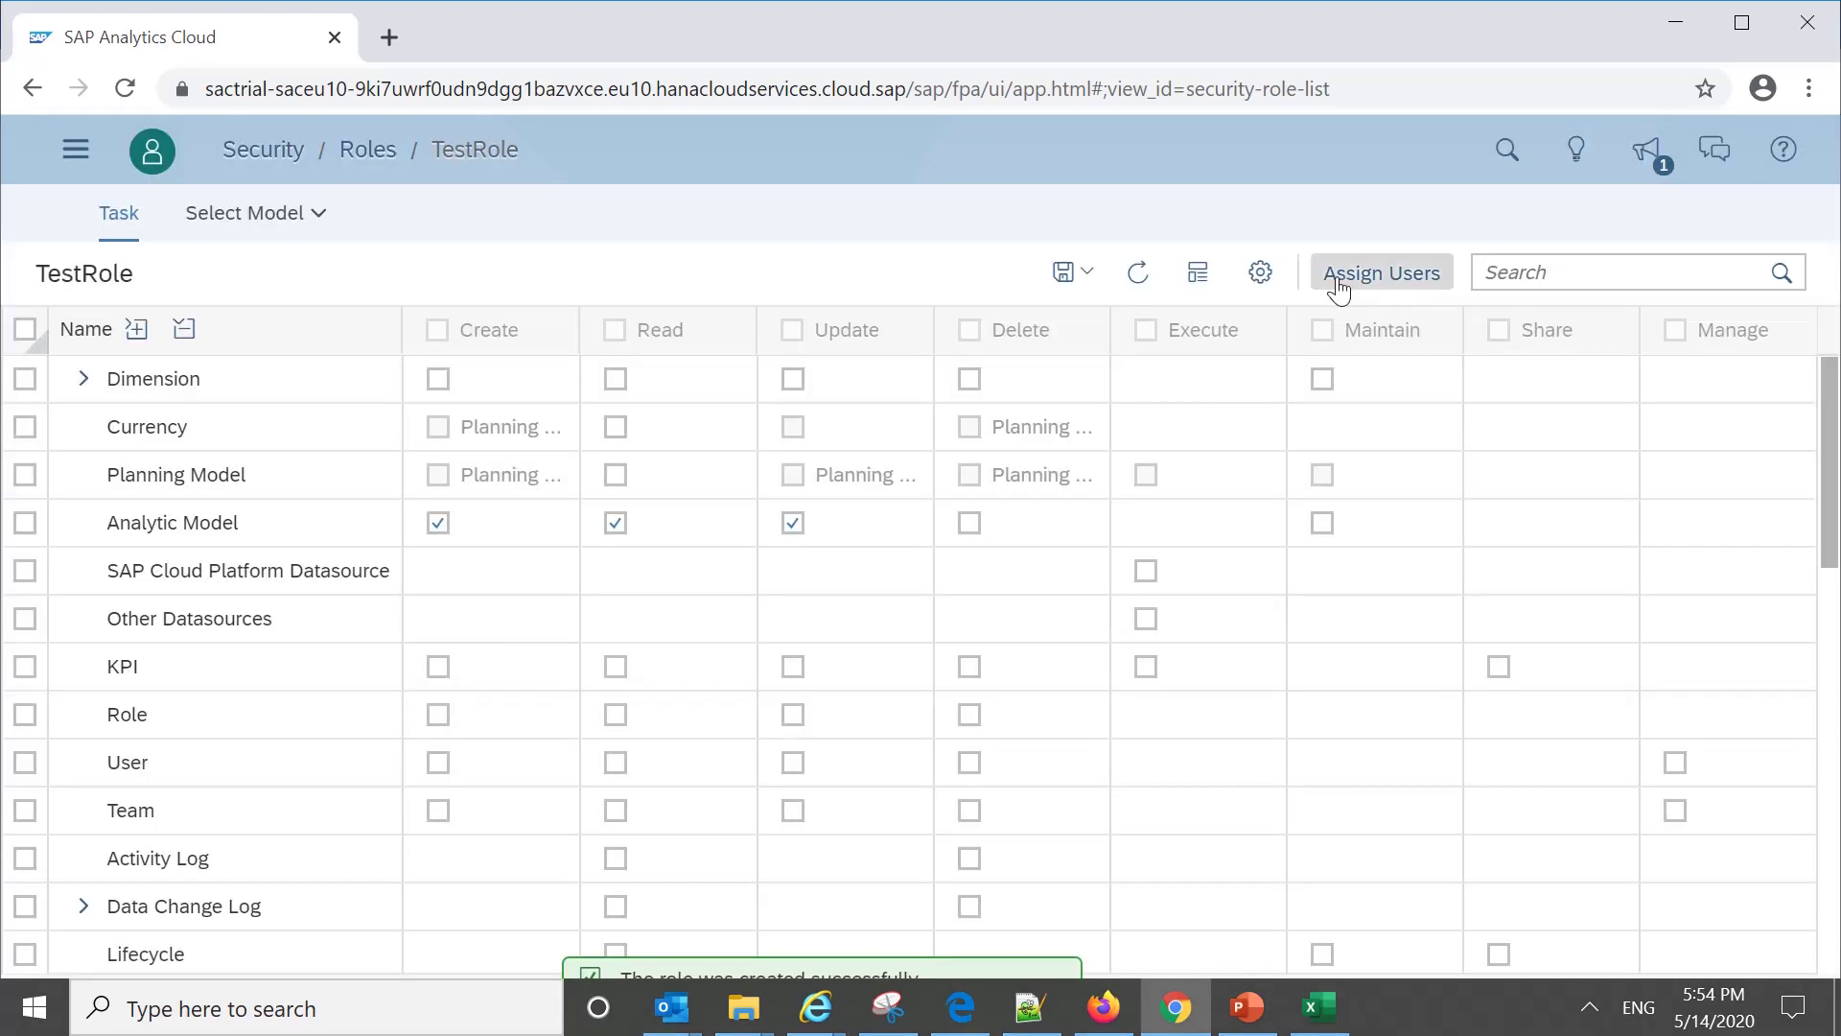
Step: Assign TestRole to the team Team123
{"action": "left_click", "coordinate": [1340, 285]}
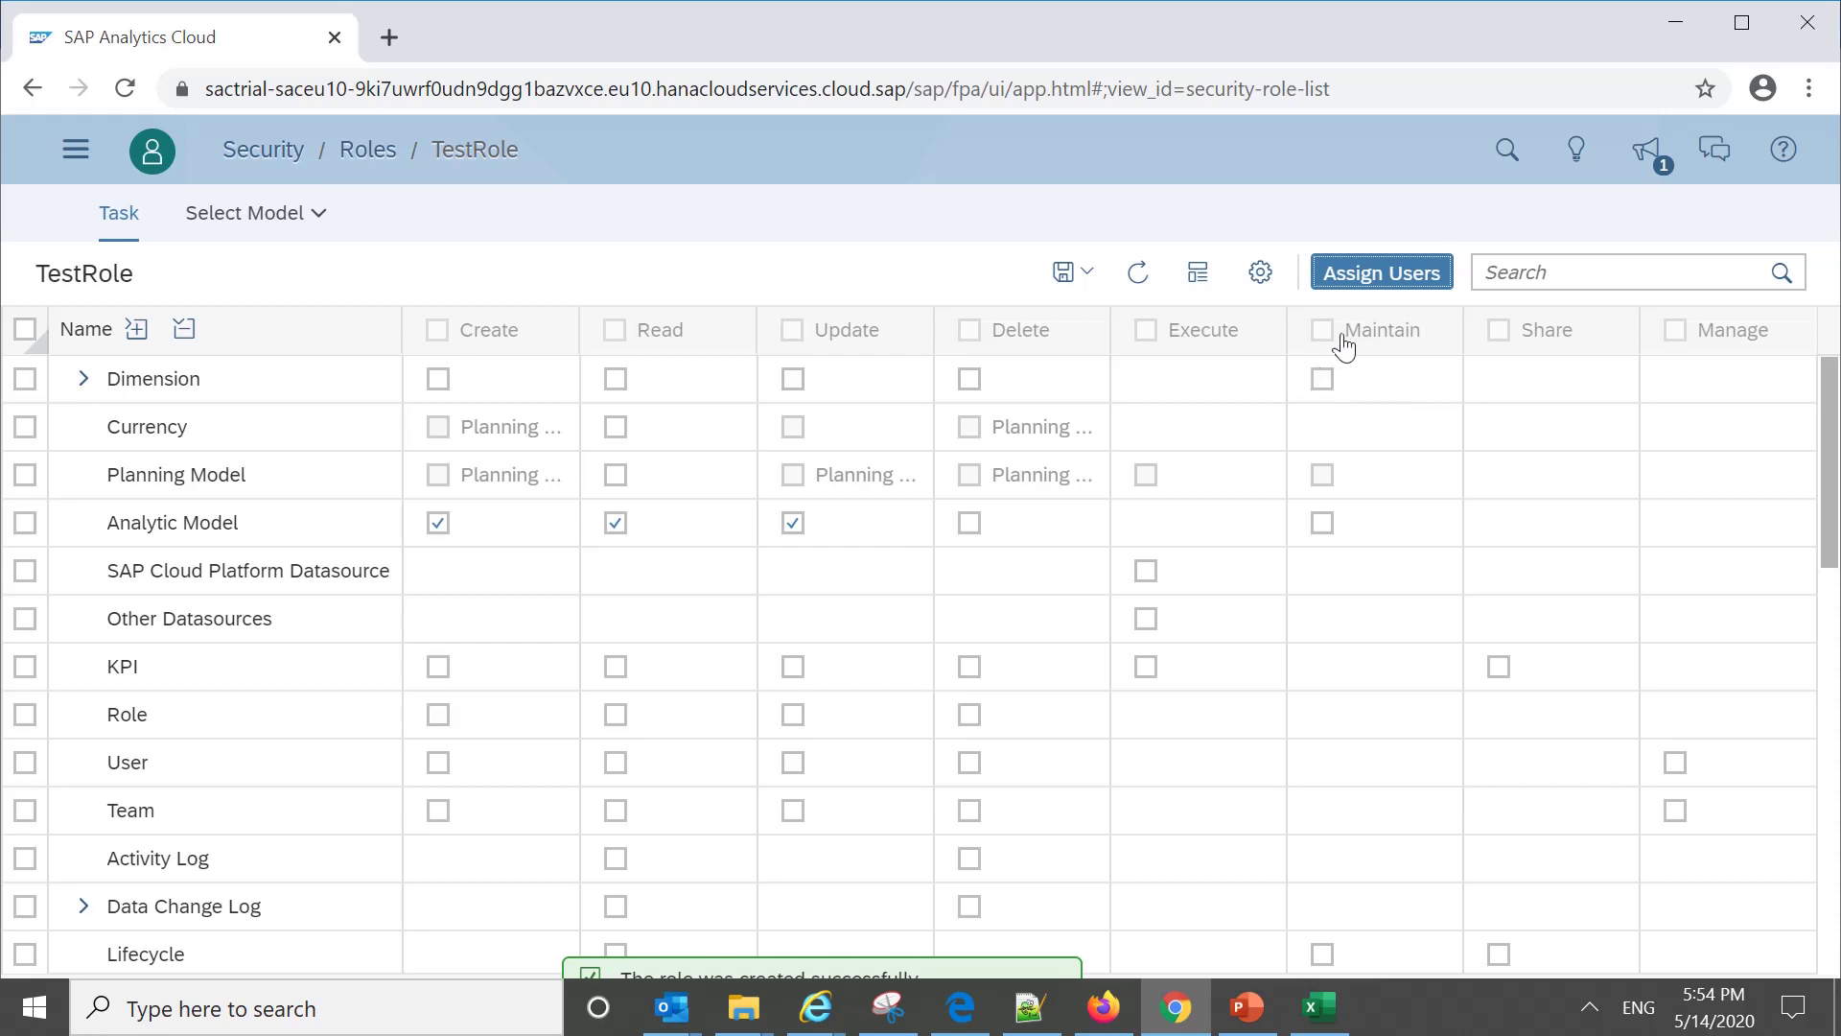
{"action": "left_click", "coordinate": [1380, 280]}
{"action": "left_click", "coordinate": [338, 629]}
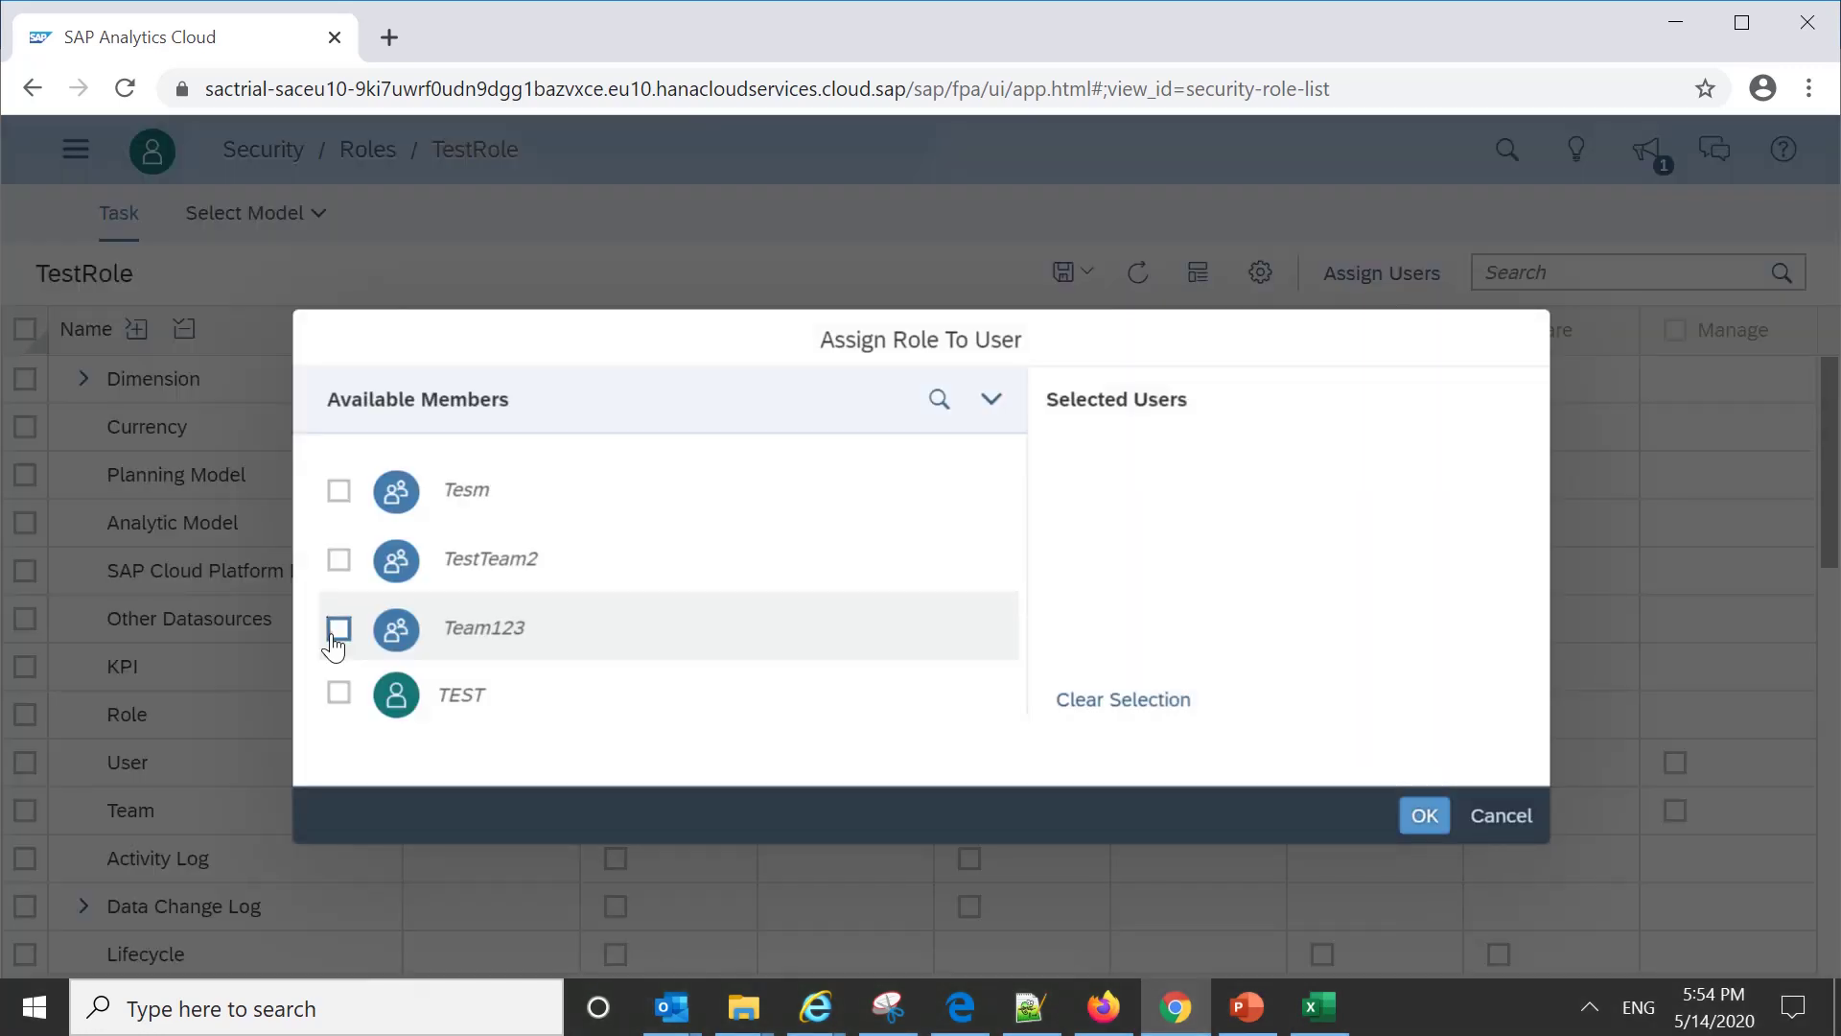
{"action": "left_click", "coordinate": [1419, 813]}
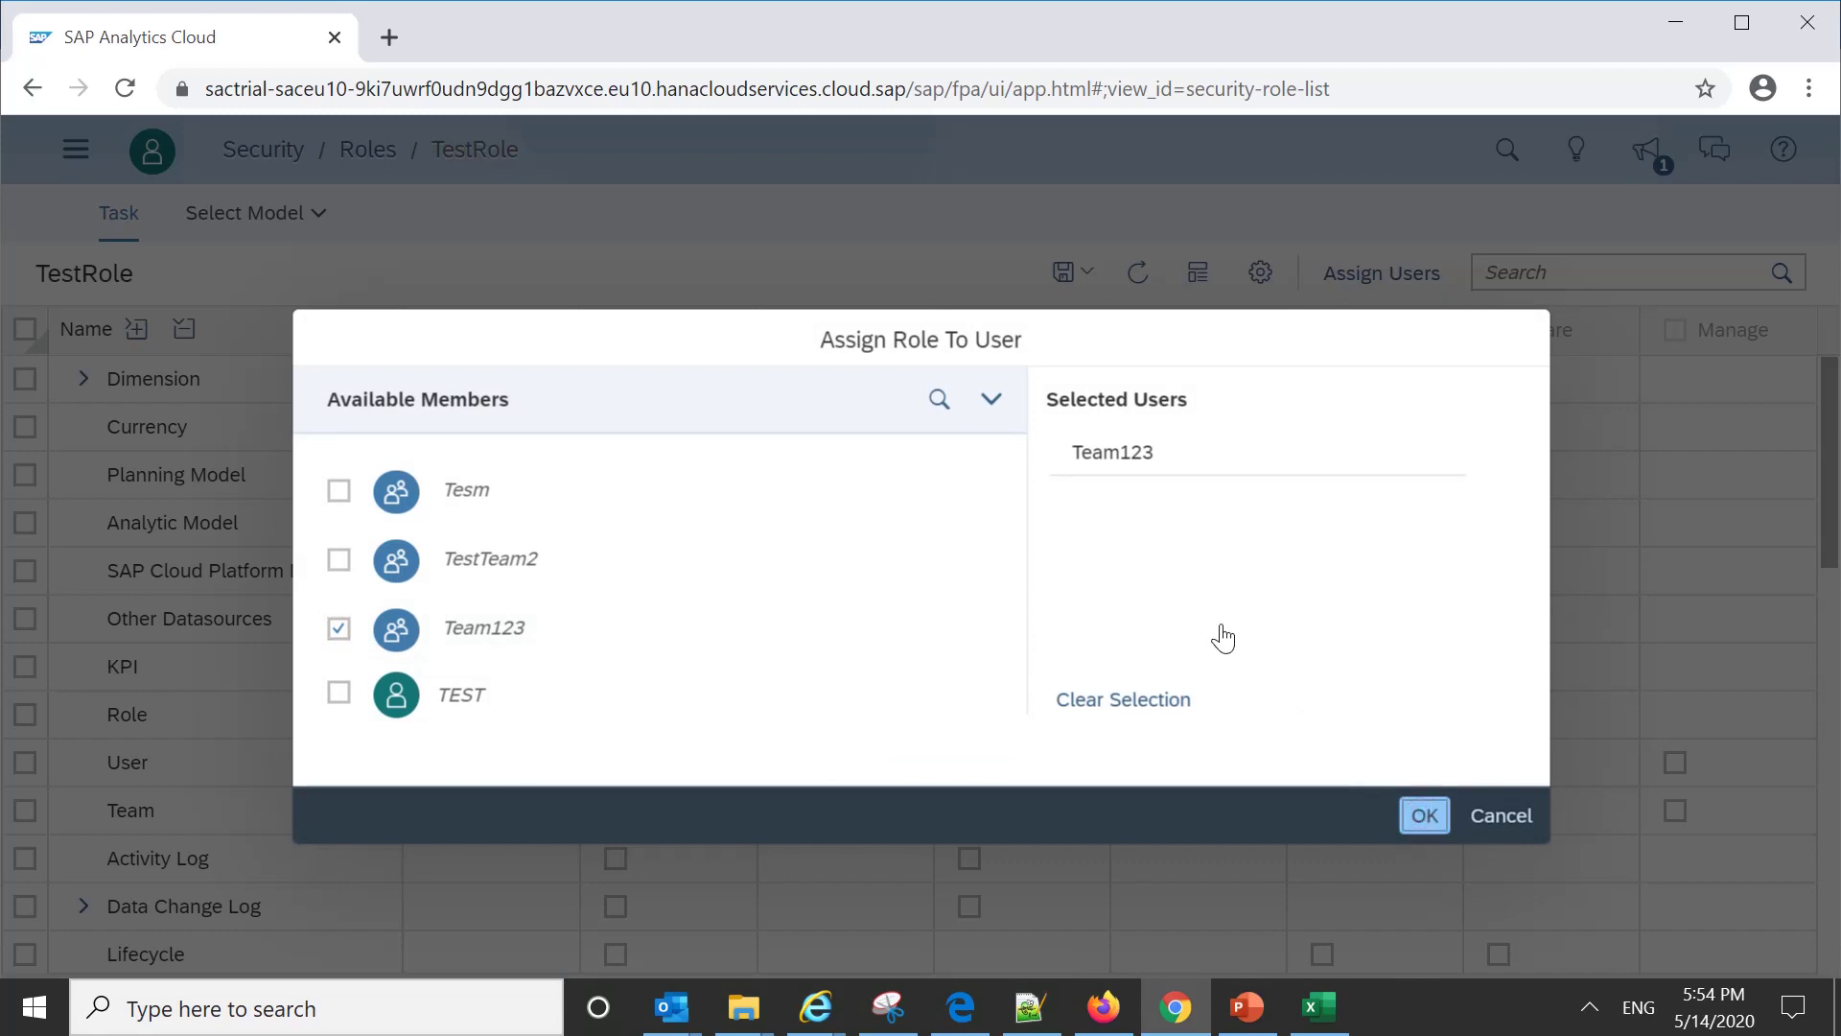
{"action": "left_click", "coordinate": [1438, 825]}
Step: Open the Requests page of the security area to check for role requests
{"action": "left_click", "coordinate": [76, 148]}
{"action": "mouse_move", "coordinate": [175, 521]}
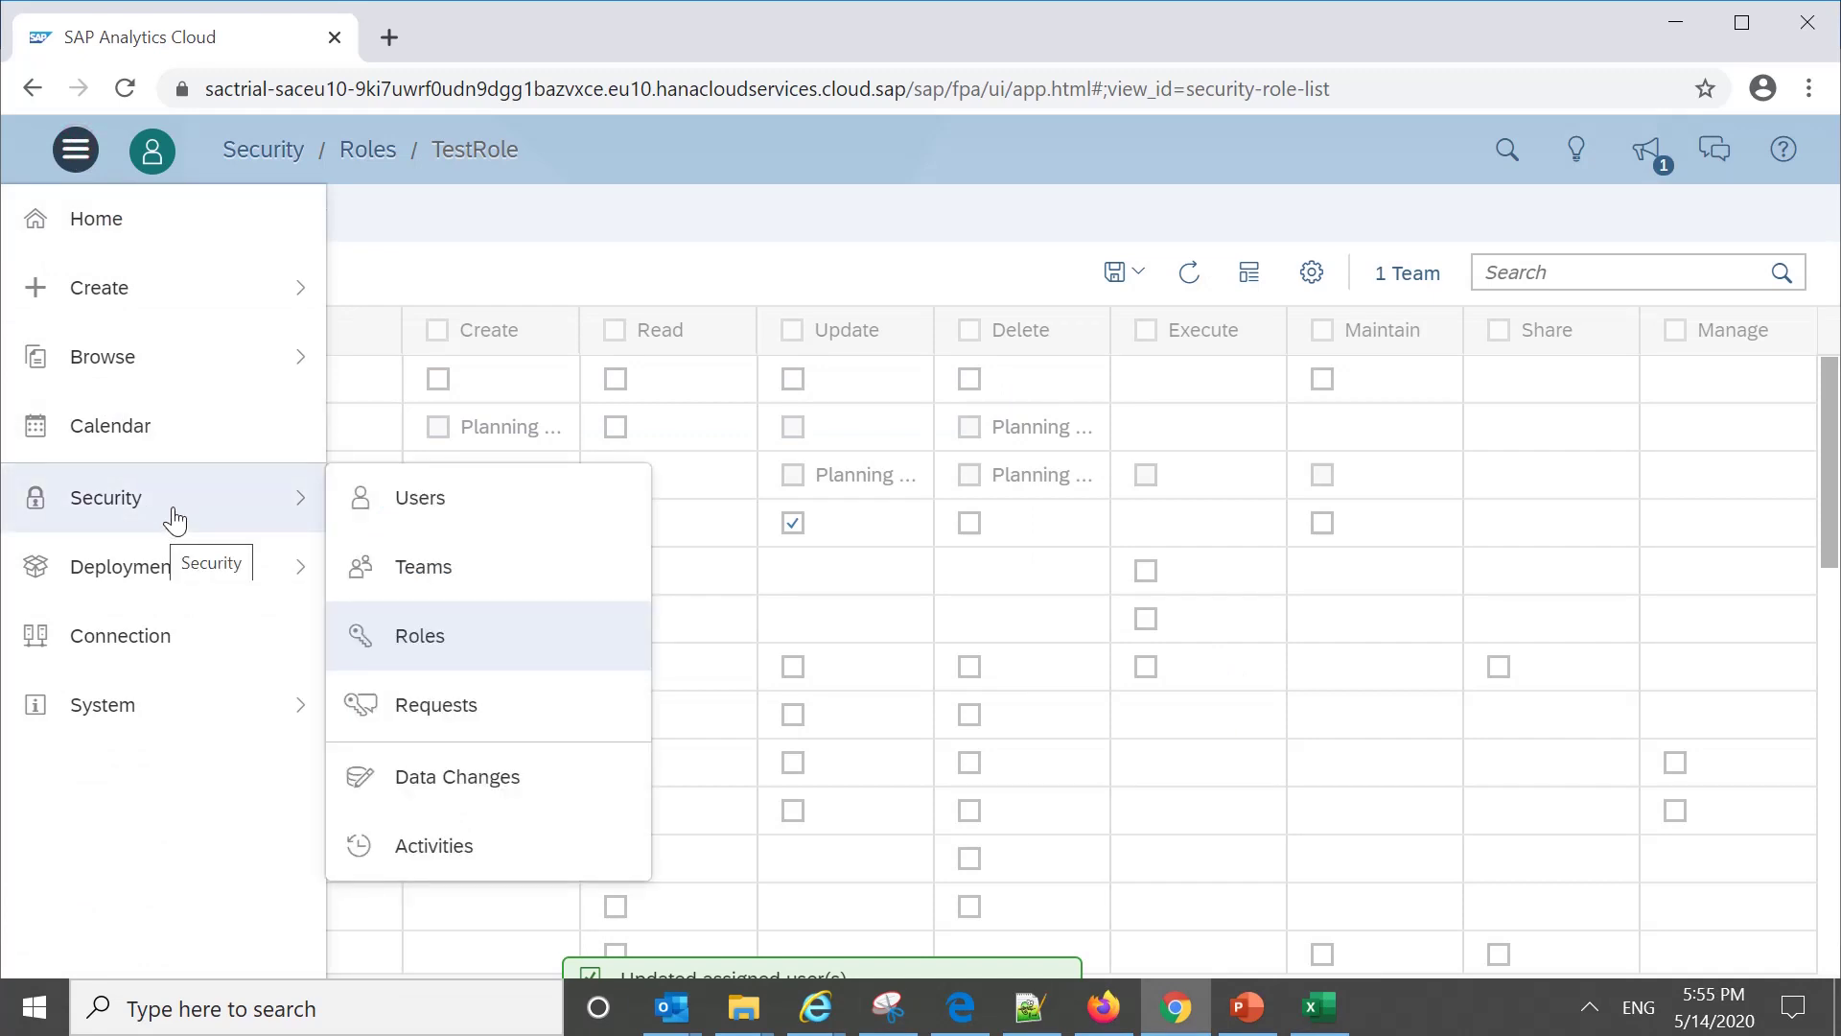
{"action": "left_click", "coordinate": [485, 706]}
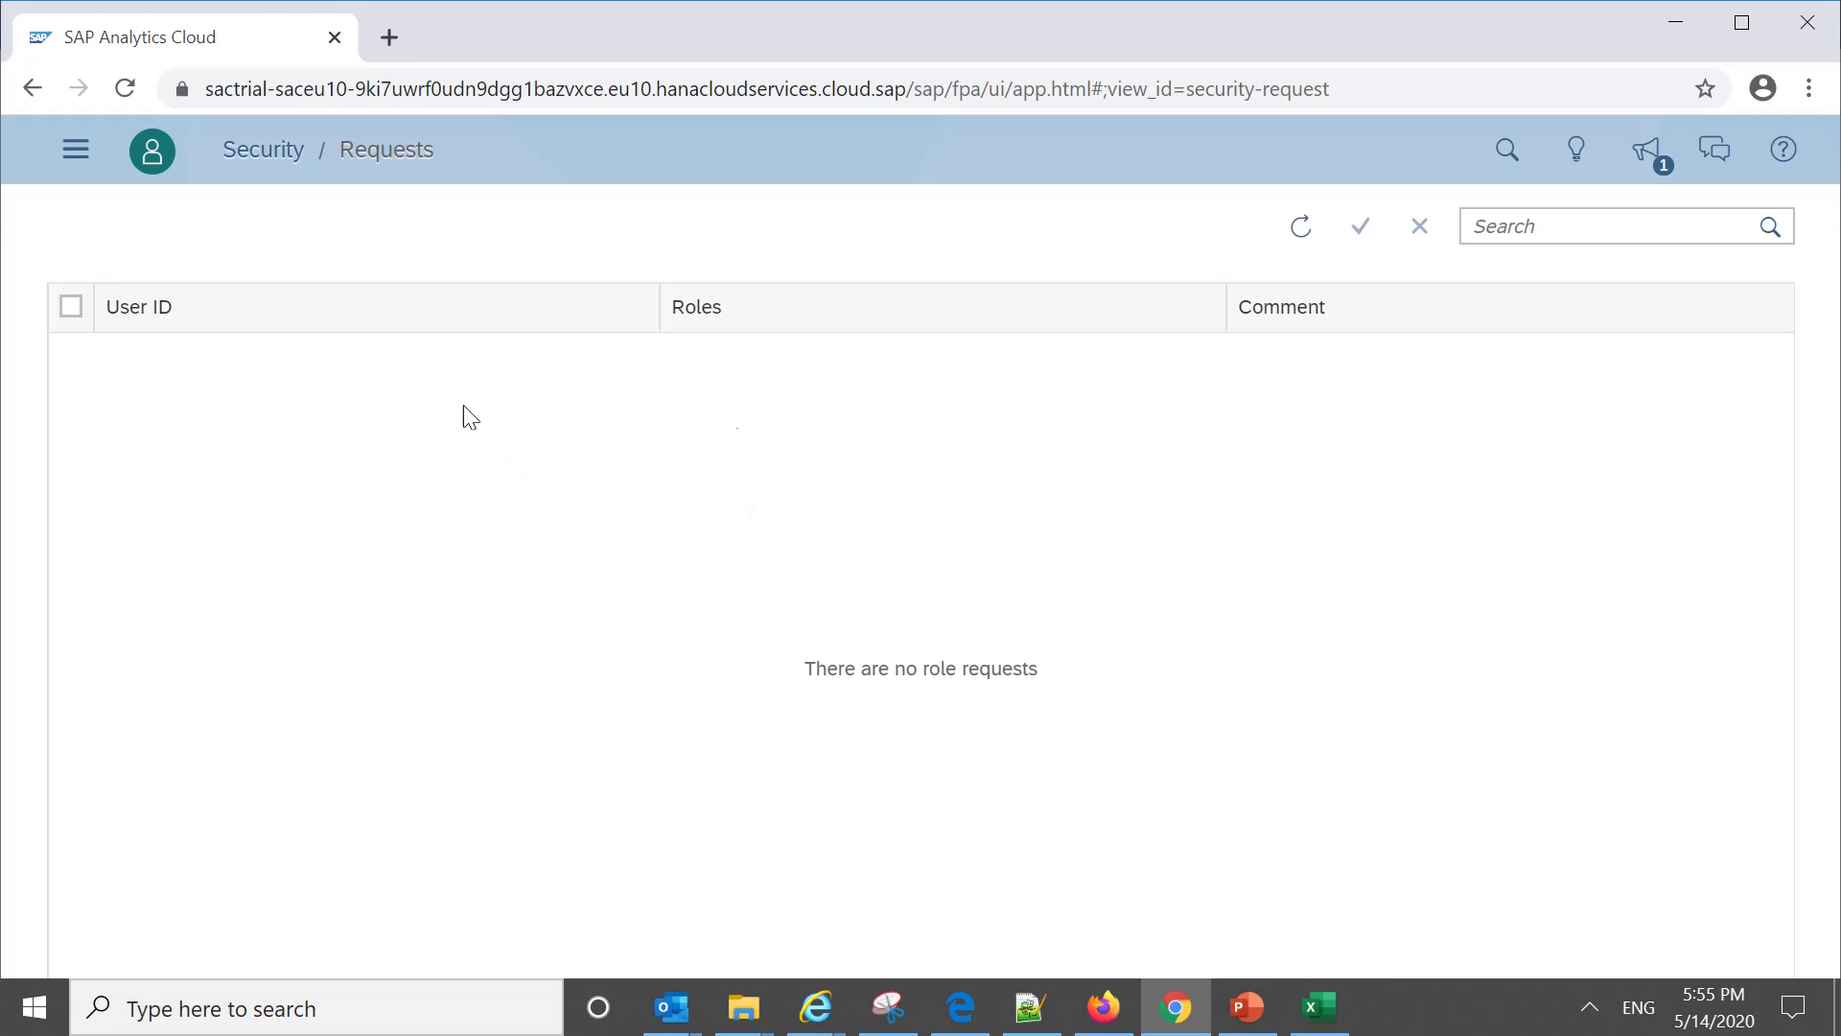
Step: Open the Export page of the deployment area and start a new export
{"action": "left_click", "coordinate": [62, 165]}
{"action": "mouse_move", "coordinate": [150, 503]}
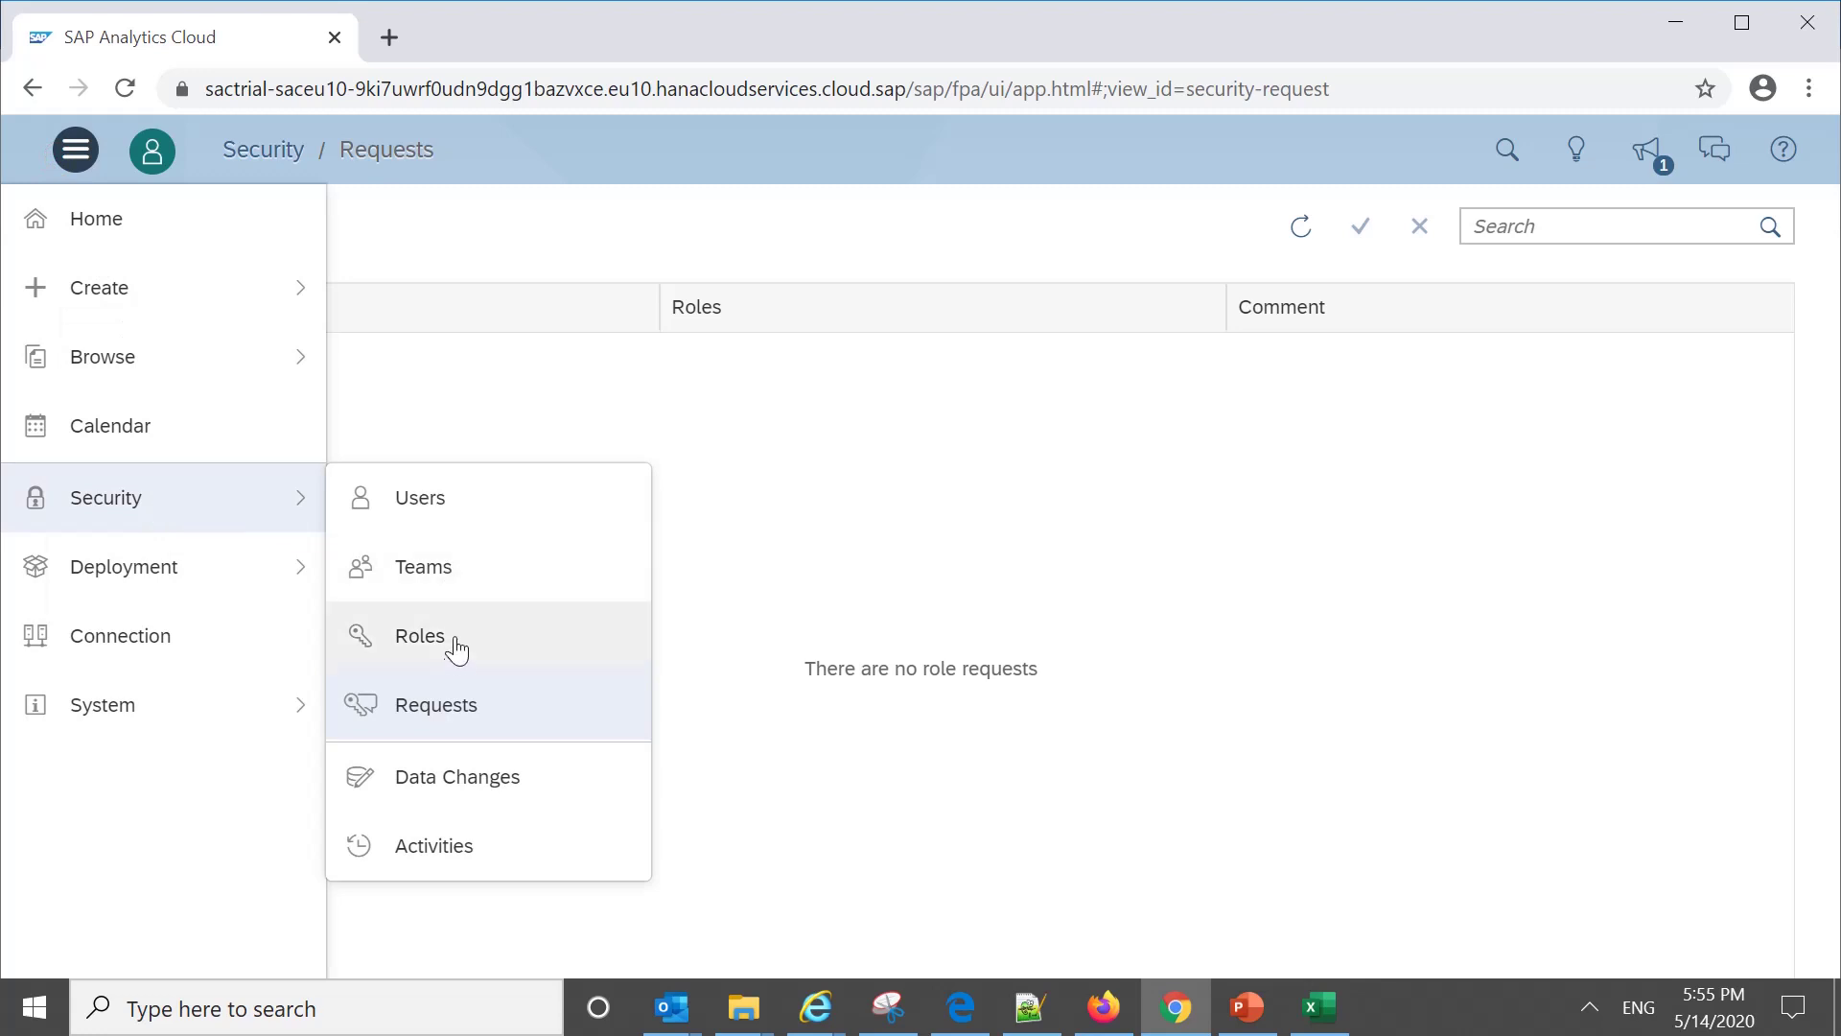
{"action": "mouse_move", "coordinate": [185, 575]}
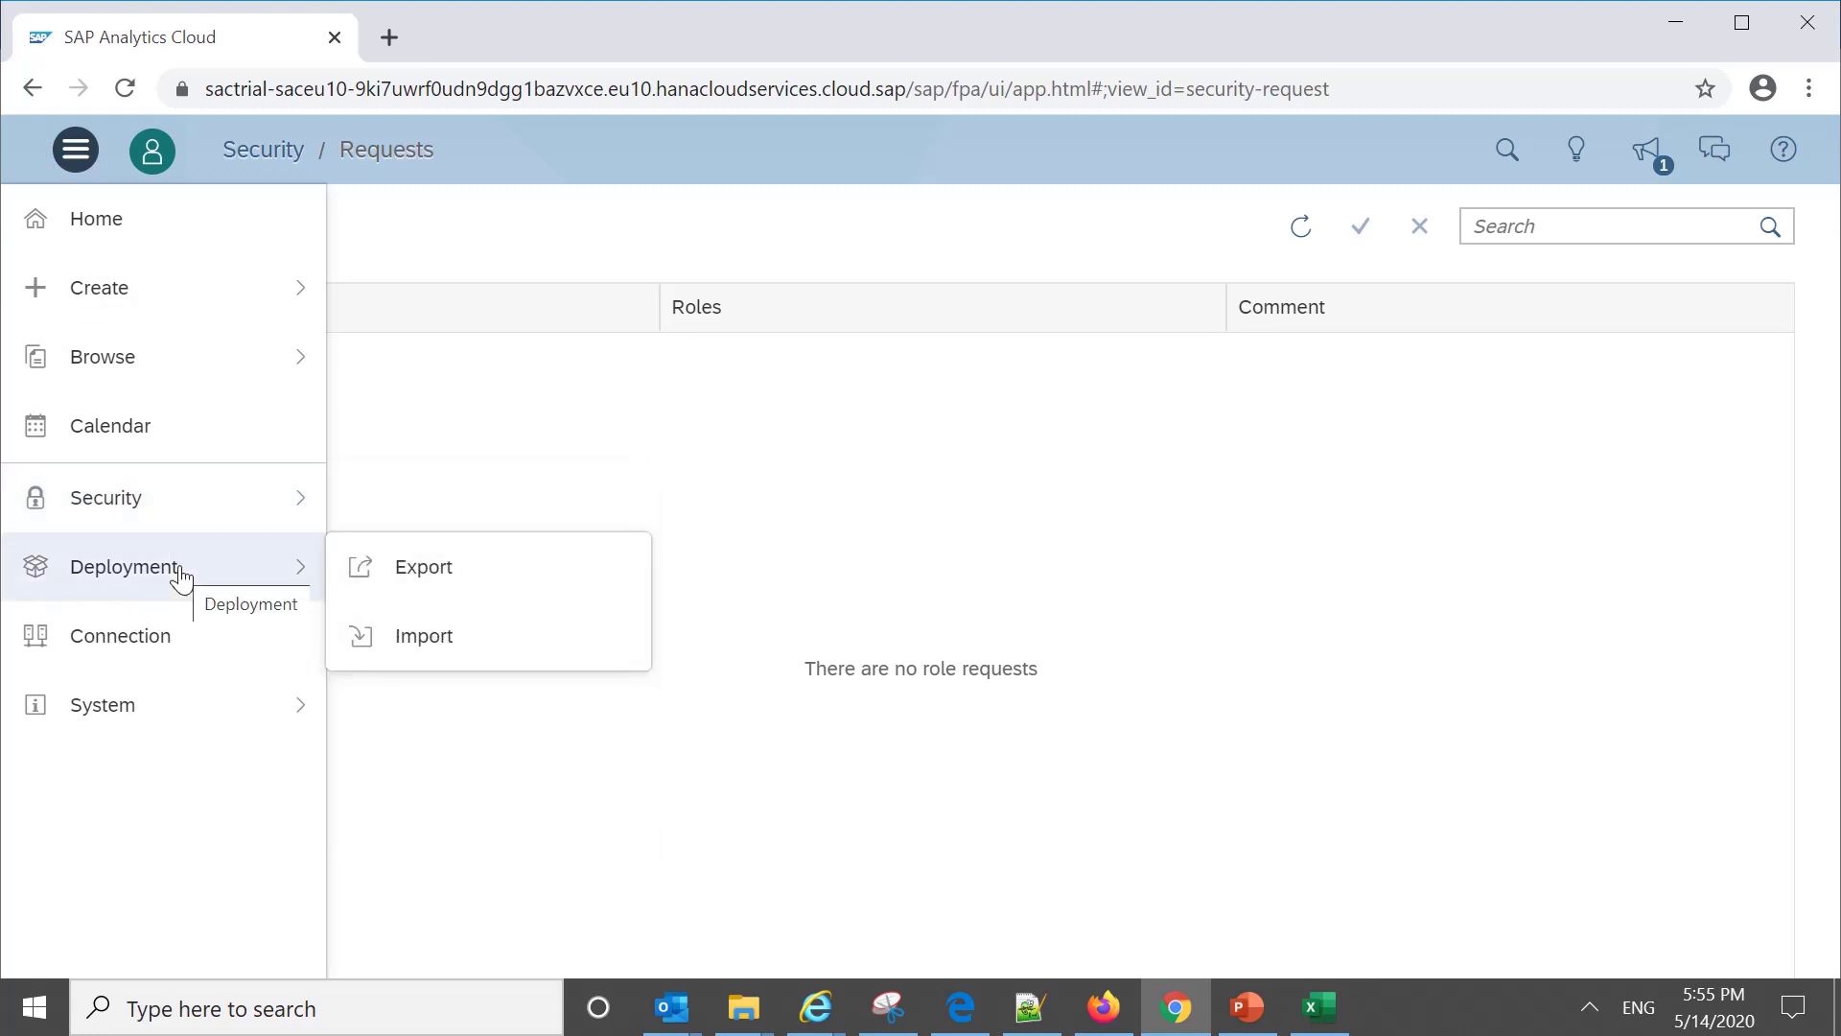
{"action": "left_click", "coordinate": [439, 594]}
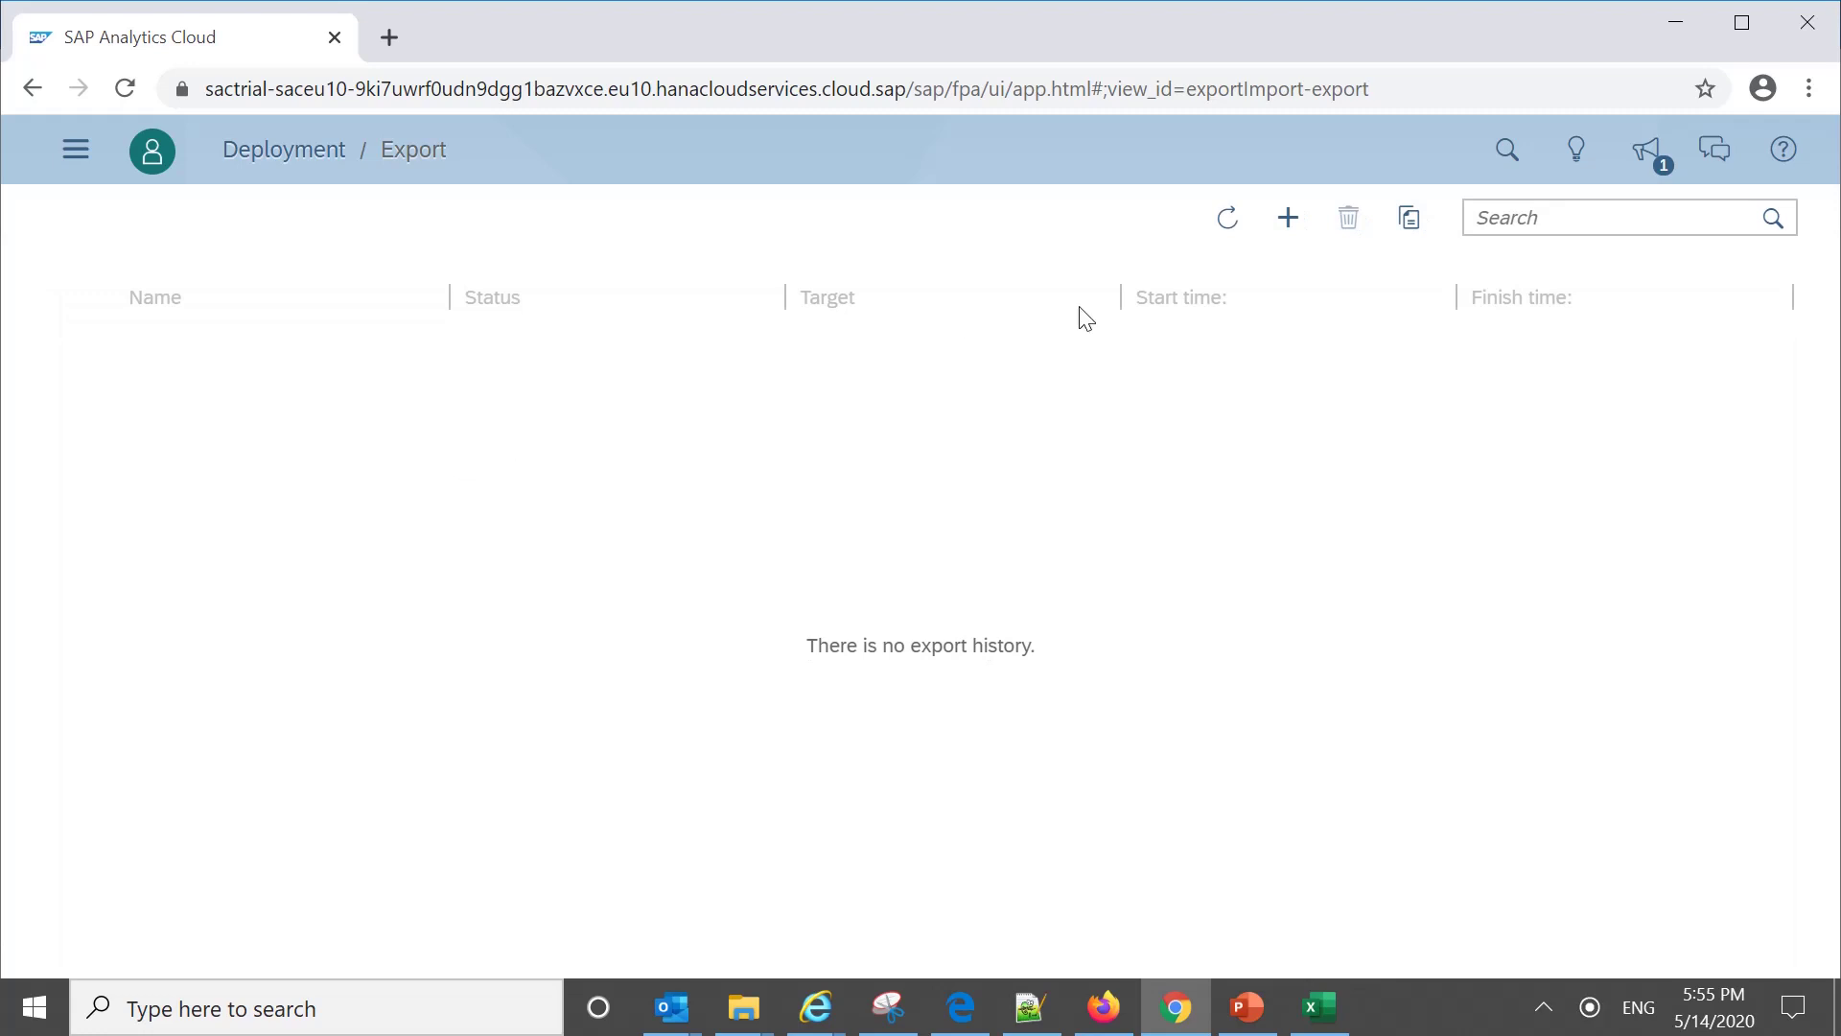
{"action": "left_click", "coordinate": [1281, 222]}
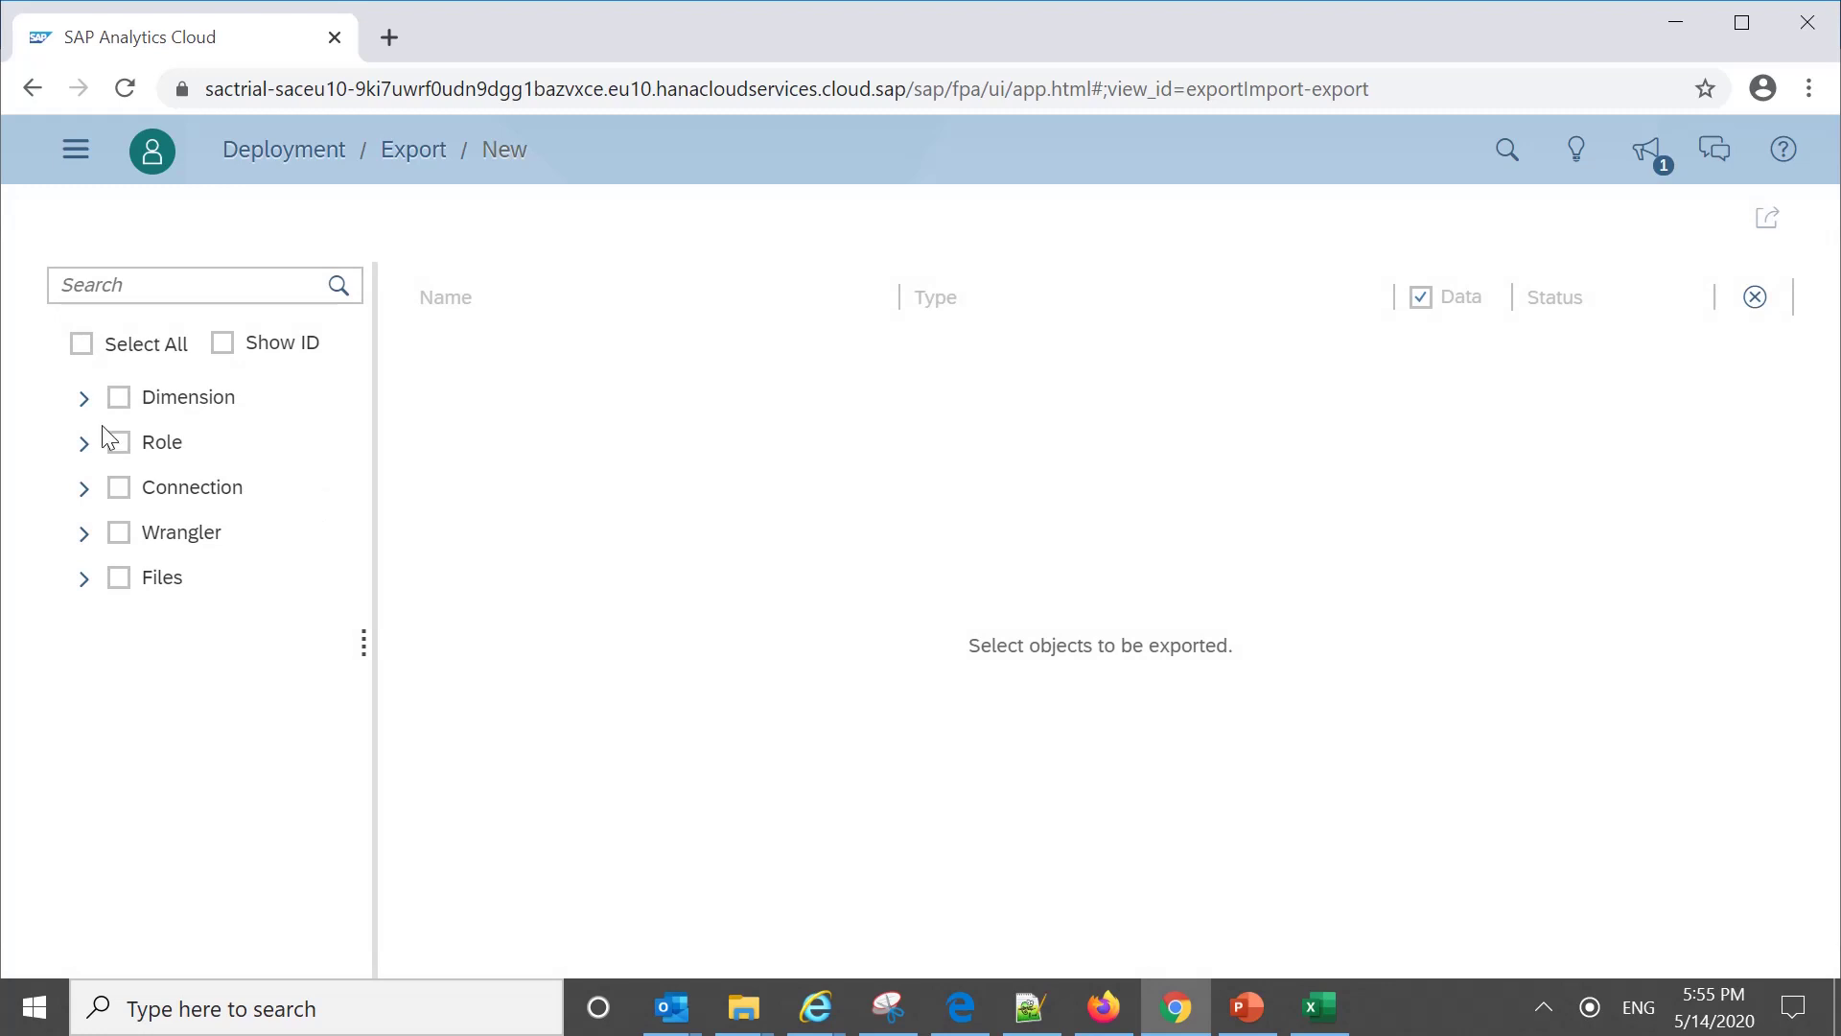
Step: Inspect the Dimension and Connection entries, select all objects for the export and look over the resulting list
{"action": "left_click", "coordinate": [85, 398]}
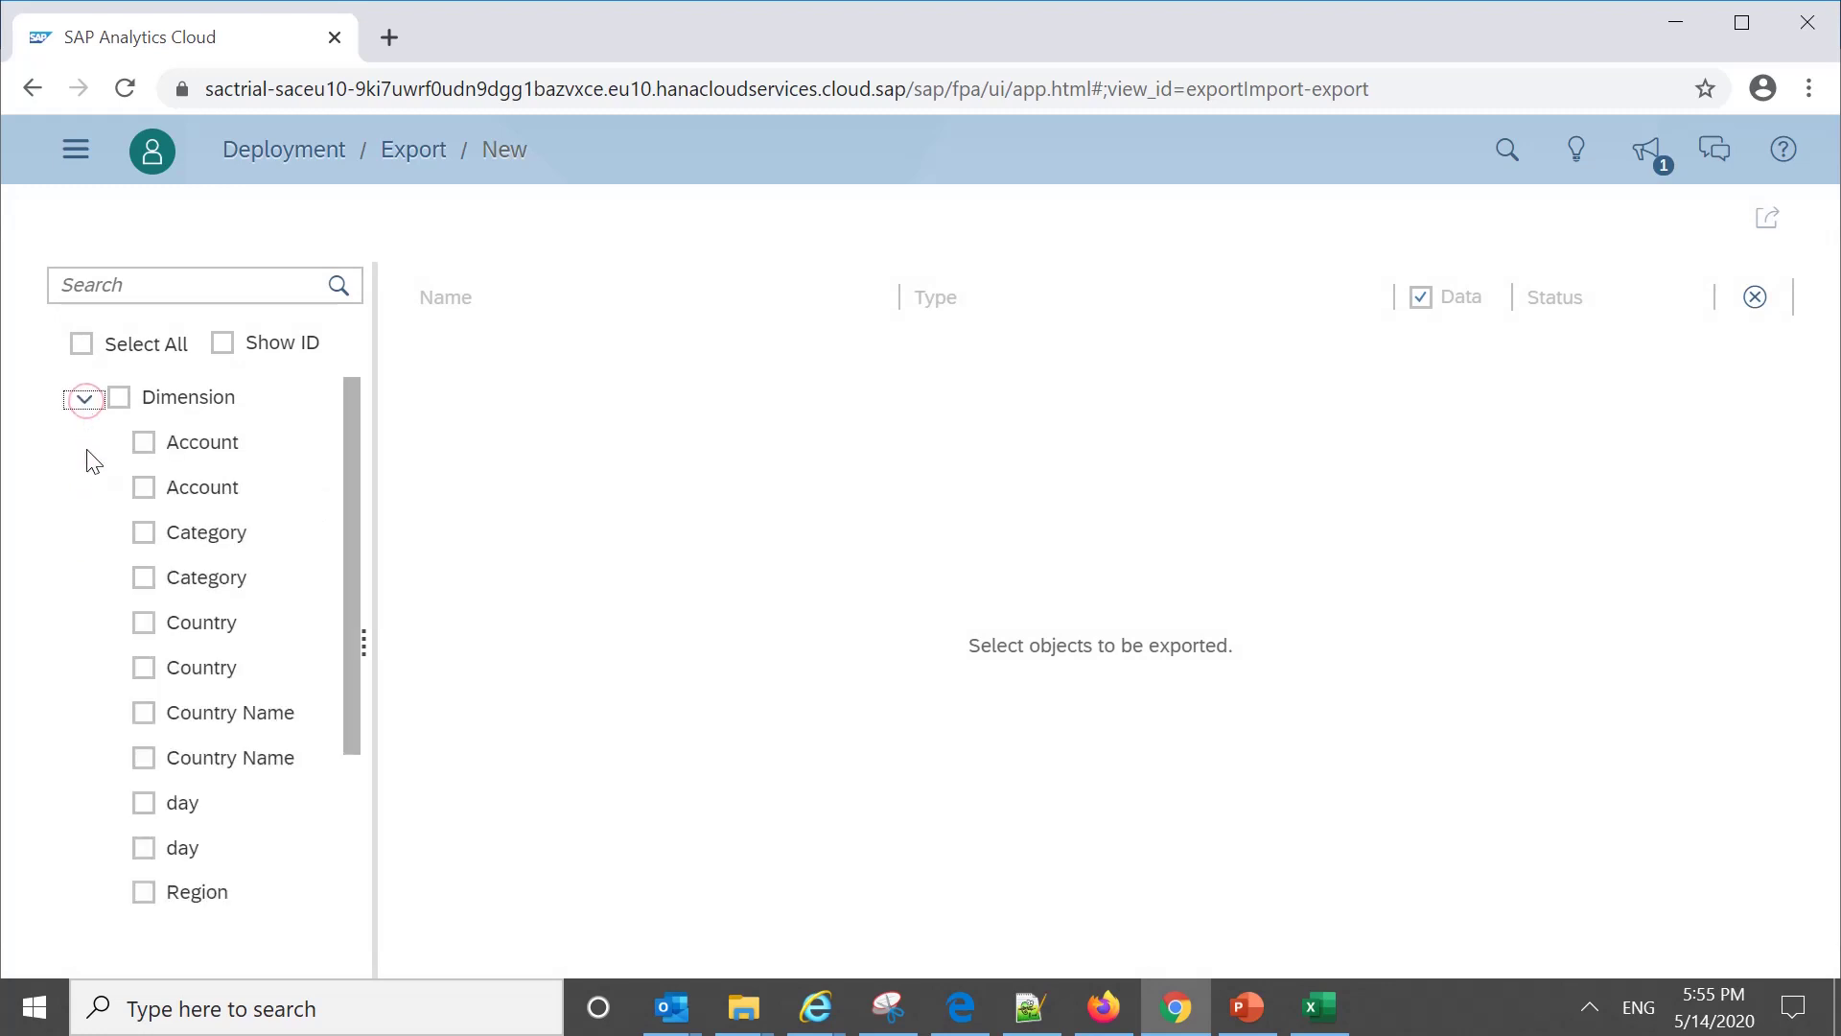
{"action": "left_click", "coordinate": [86, 399]}
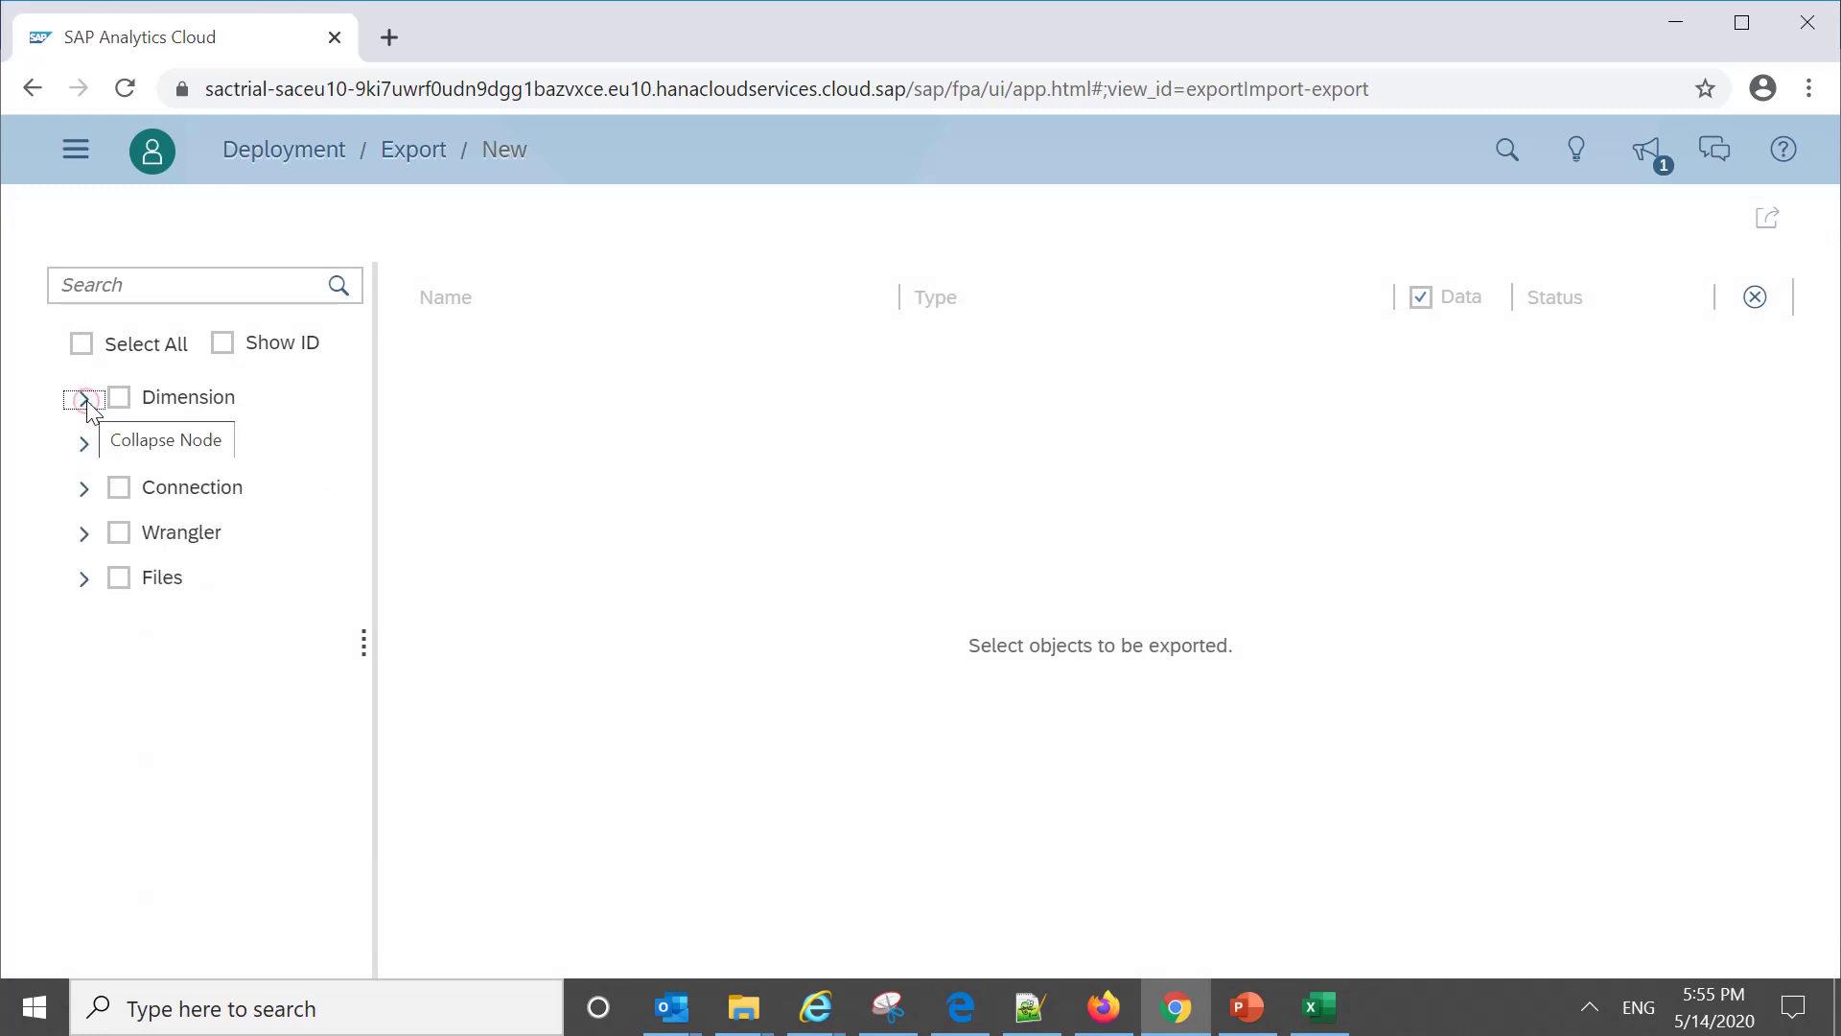
{"action": "left_click", "coordinate": [85, 490]}
{"action": "left_click", "coordinate": [82, 343]}
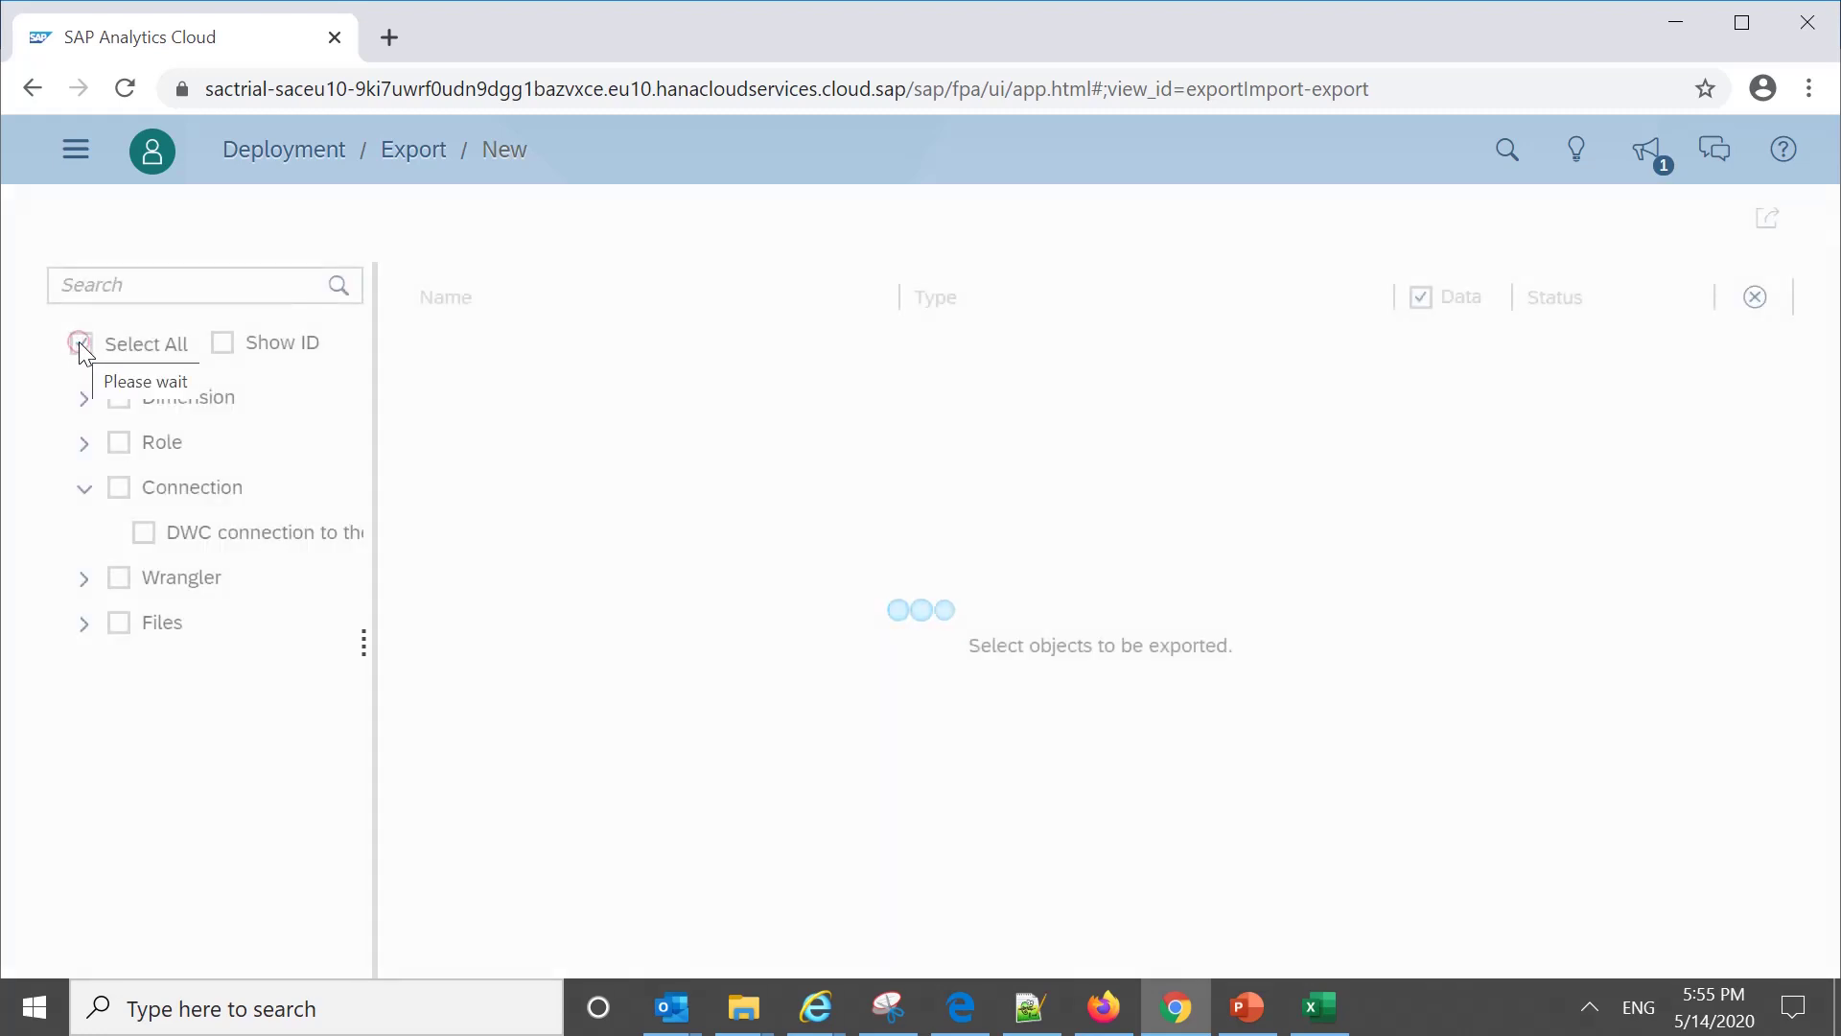
{"action": "scroll", "coordinate": [1781, 457], "scroll_direction": "down", "scroll_amount": 2}
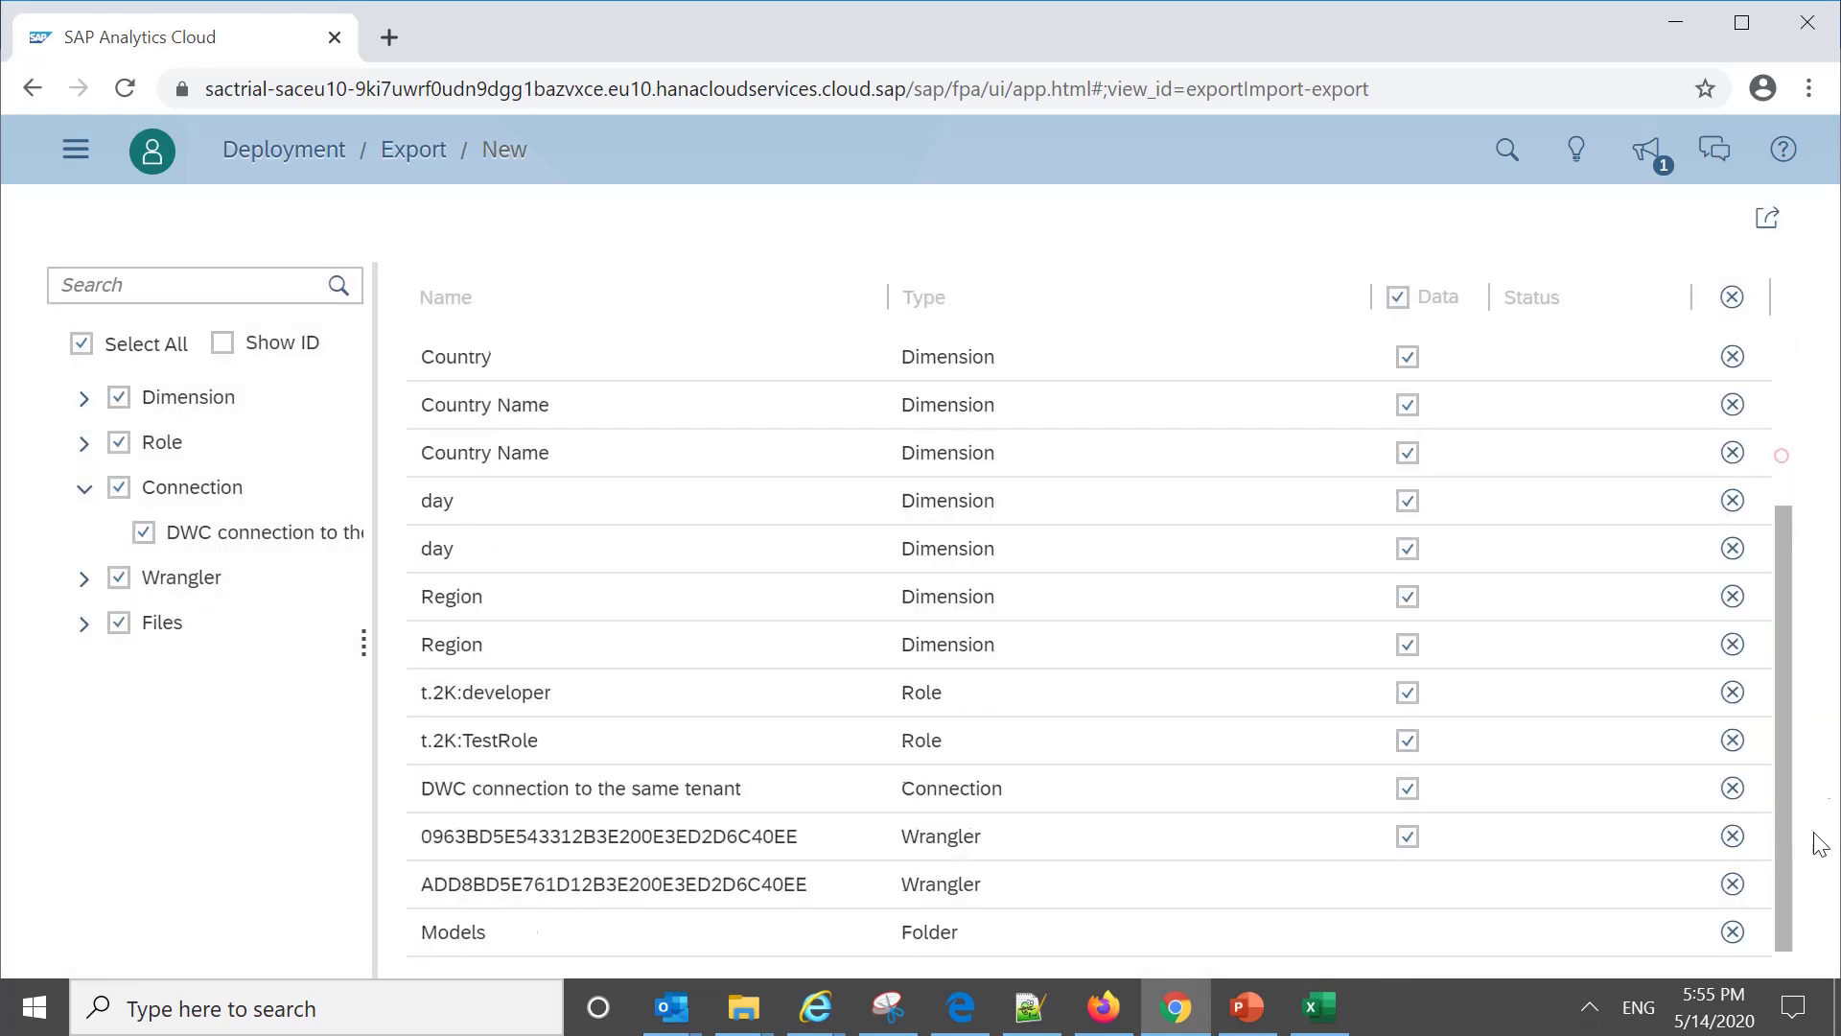
{"action": "scroll", "coordinate": [1802, 441], "scroll_direction": "up", "scroll_amount": 1}
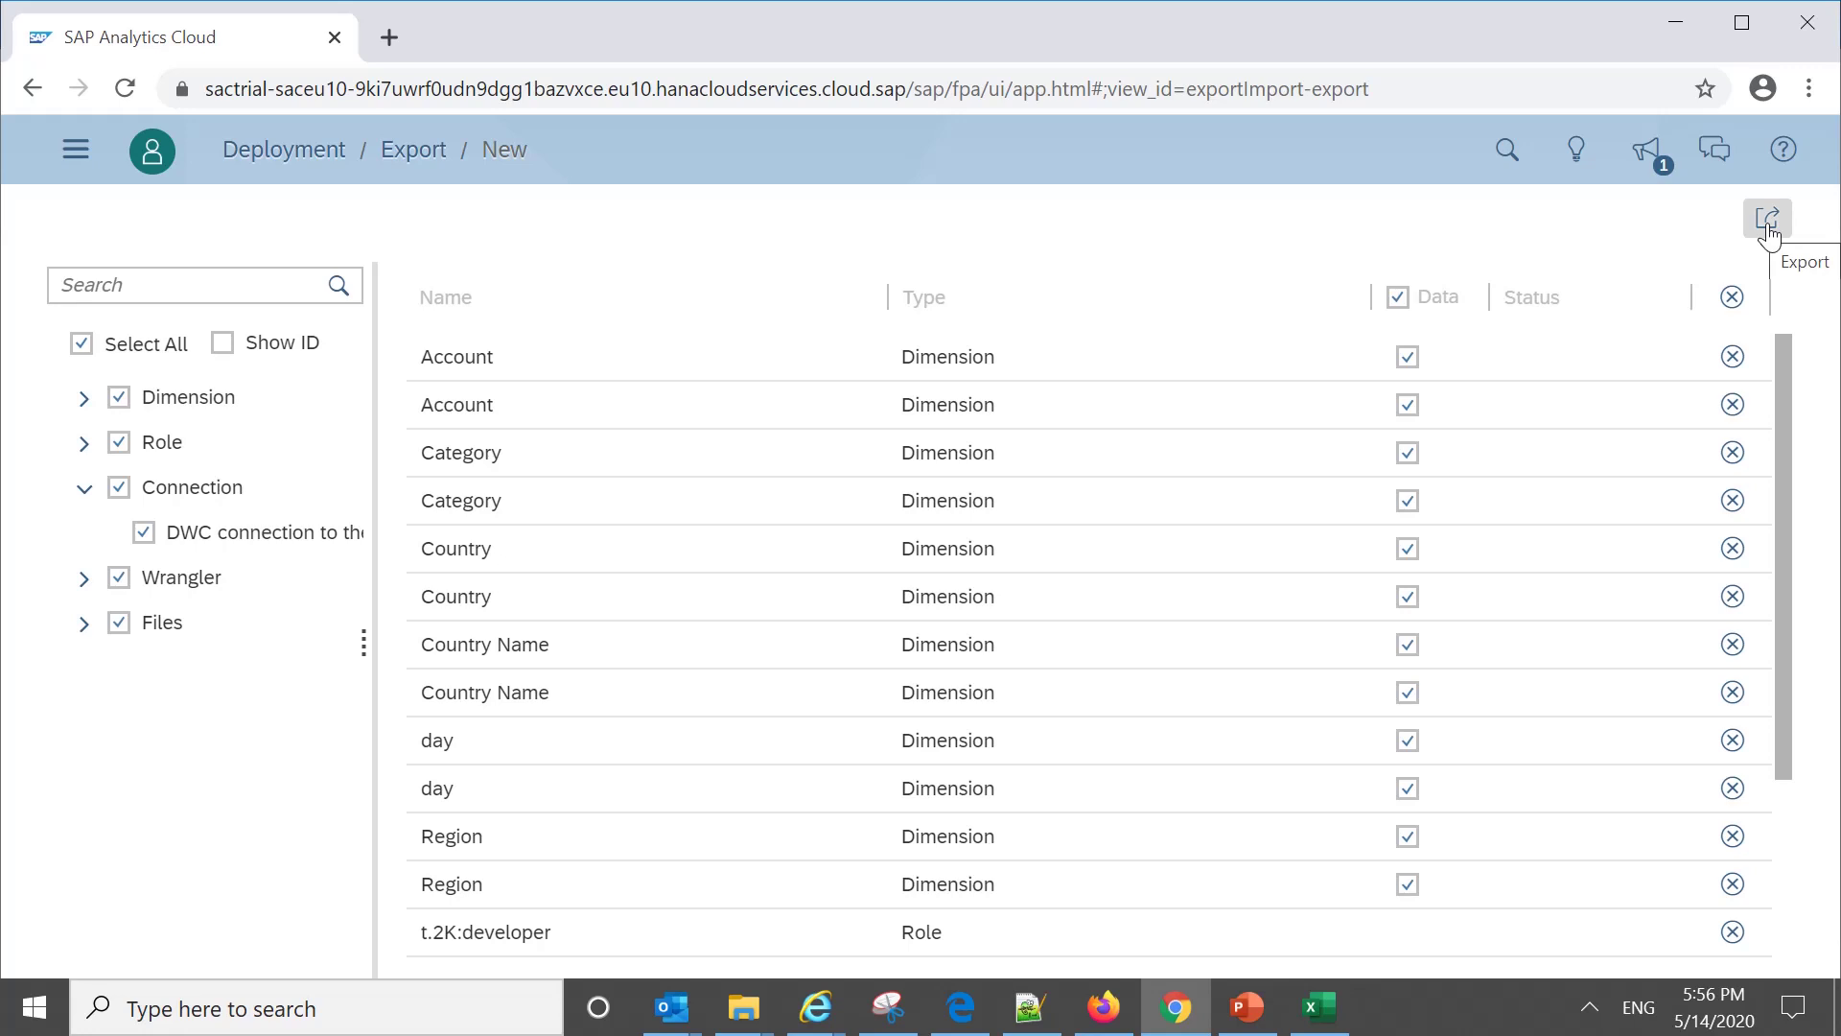
Step: Open the Import page of the deployment area and start a new import
{"action": "left_click", "coordinate": [73, 159]}
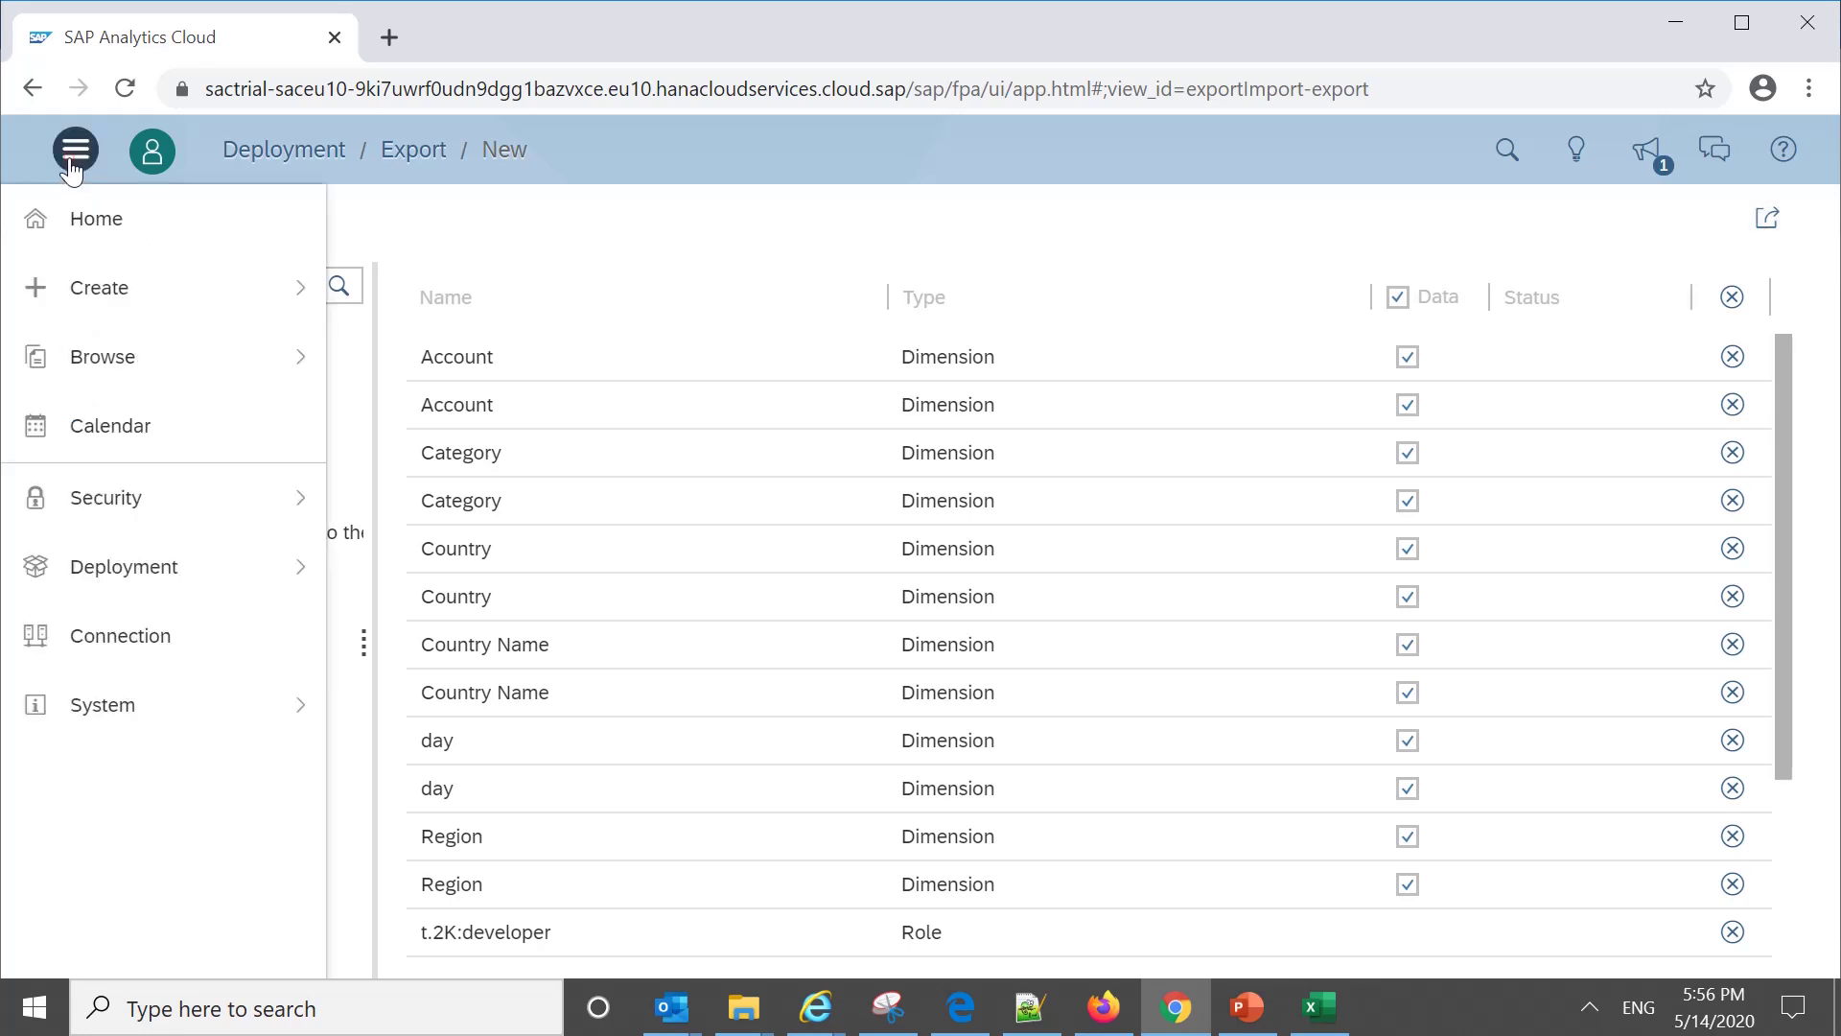
{"action": "mouse_move", "coordinate": [161, 576]}
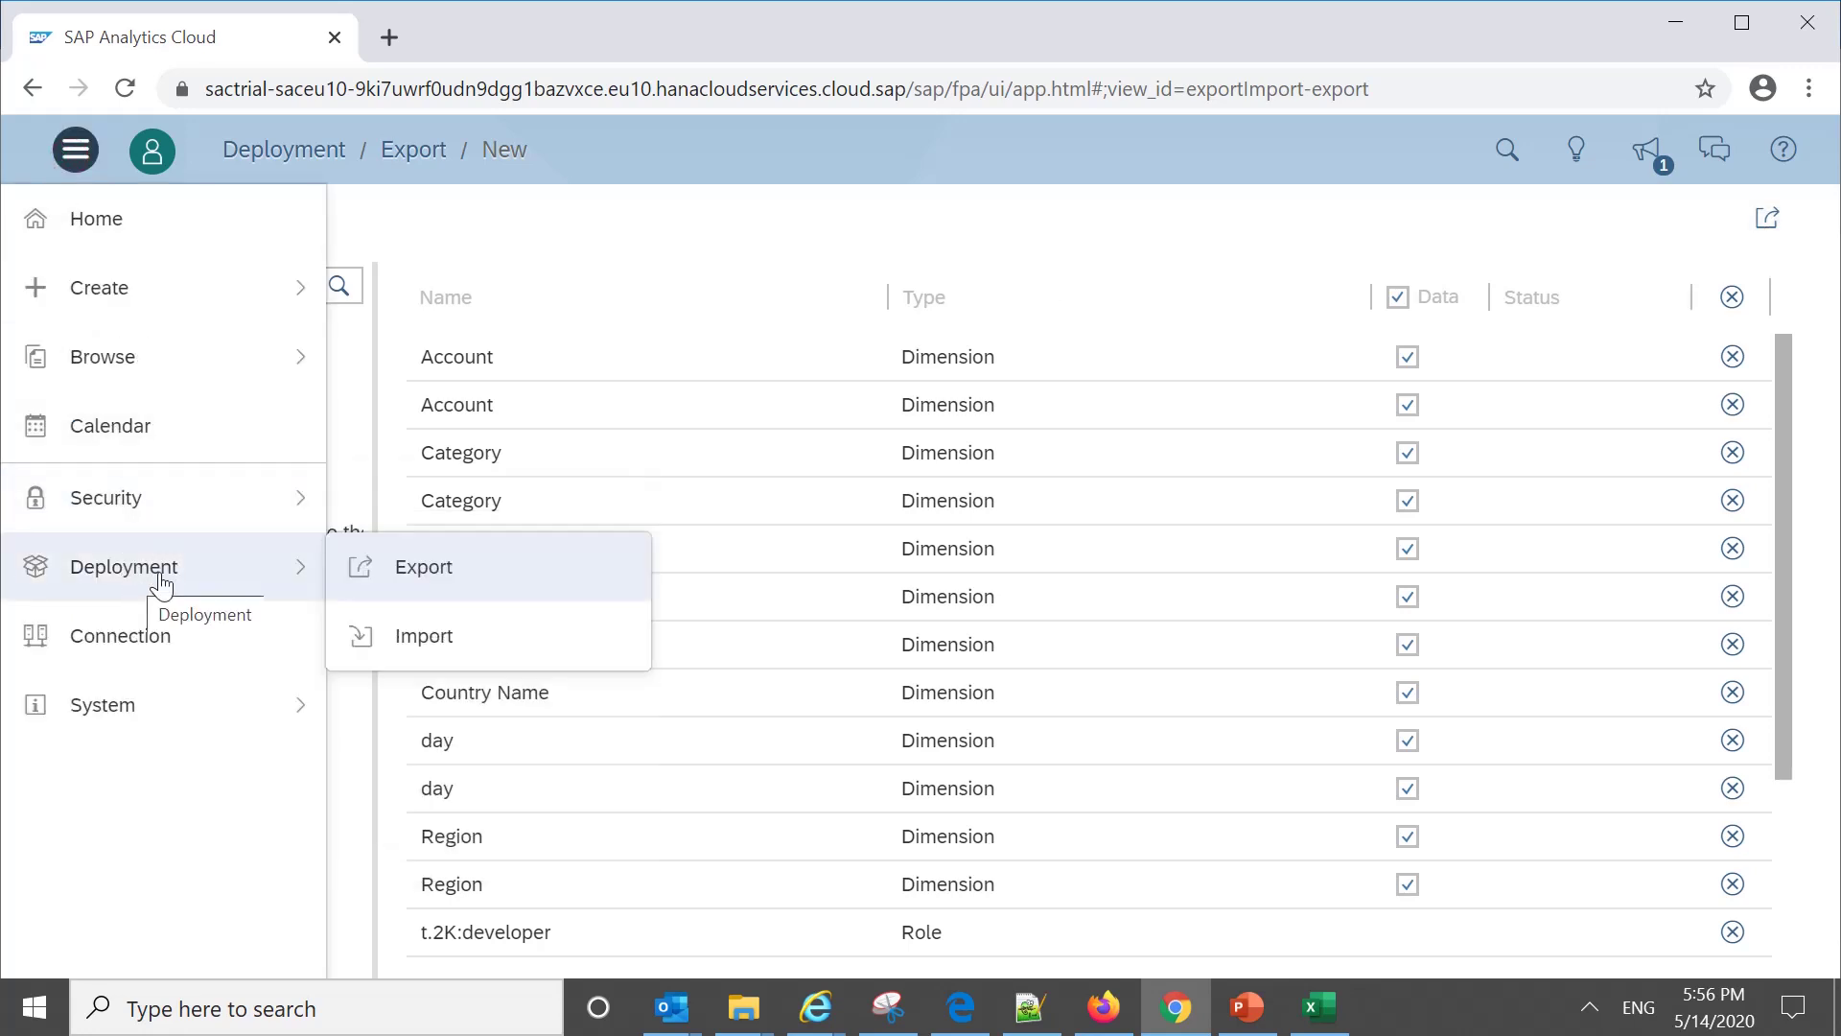
{"action": "left_click", "coordinate": [428, 633]}
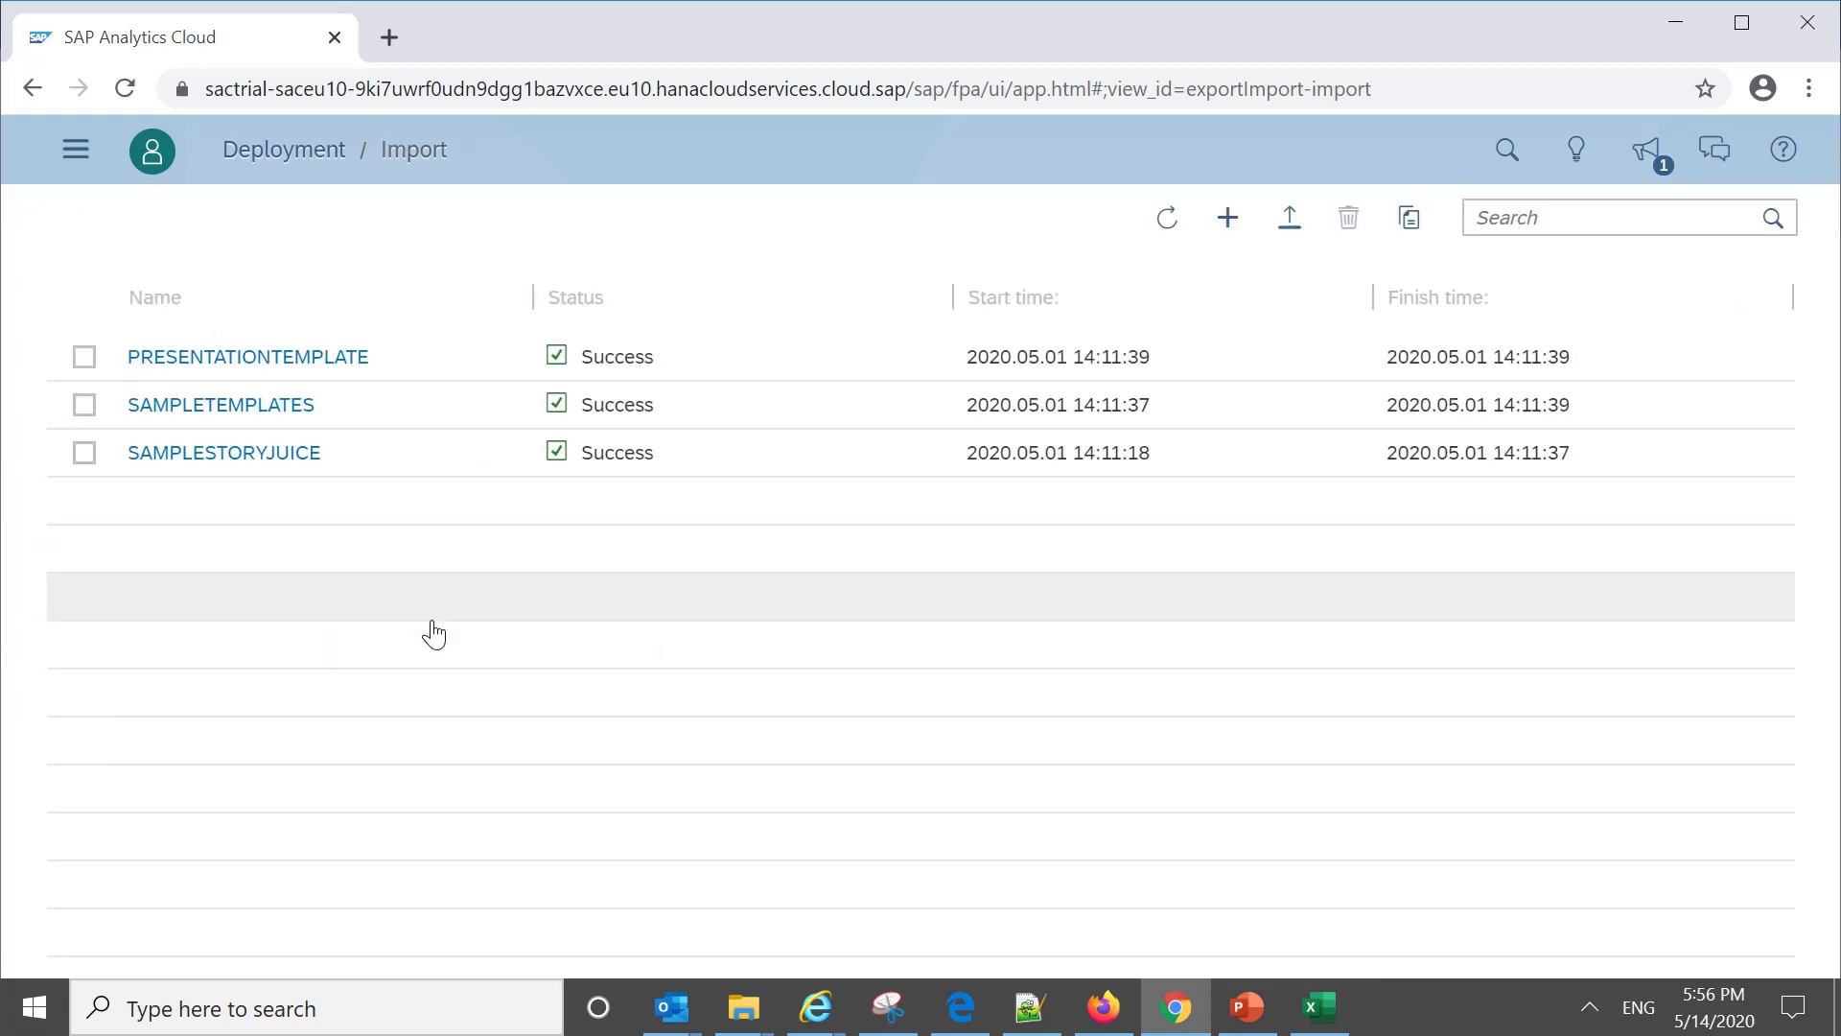
{"action": "left_click", "coordinate": [1224, 240]}
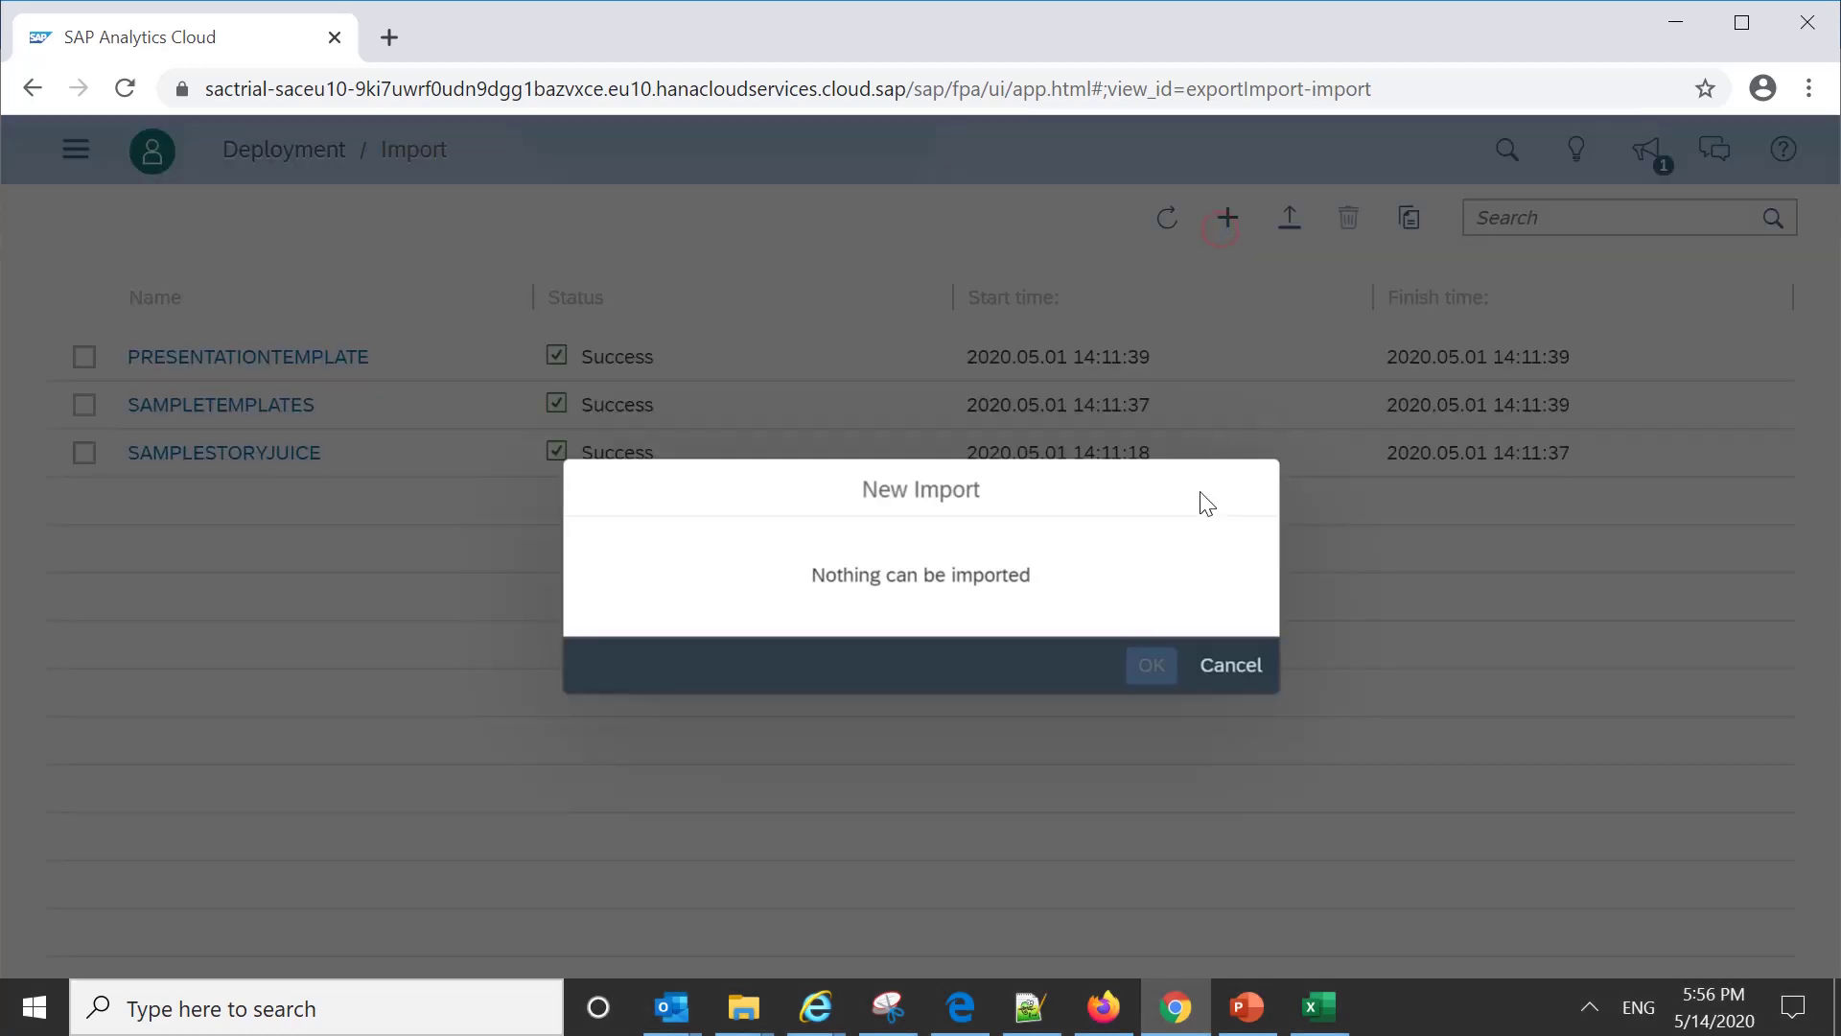
Step: Cancel the new import and open the Monitor page of the system area
{"action": "left_click", "coordinate": [1246, 672]}
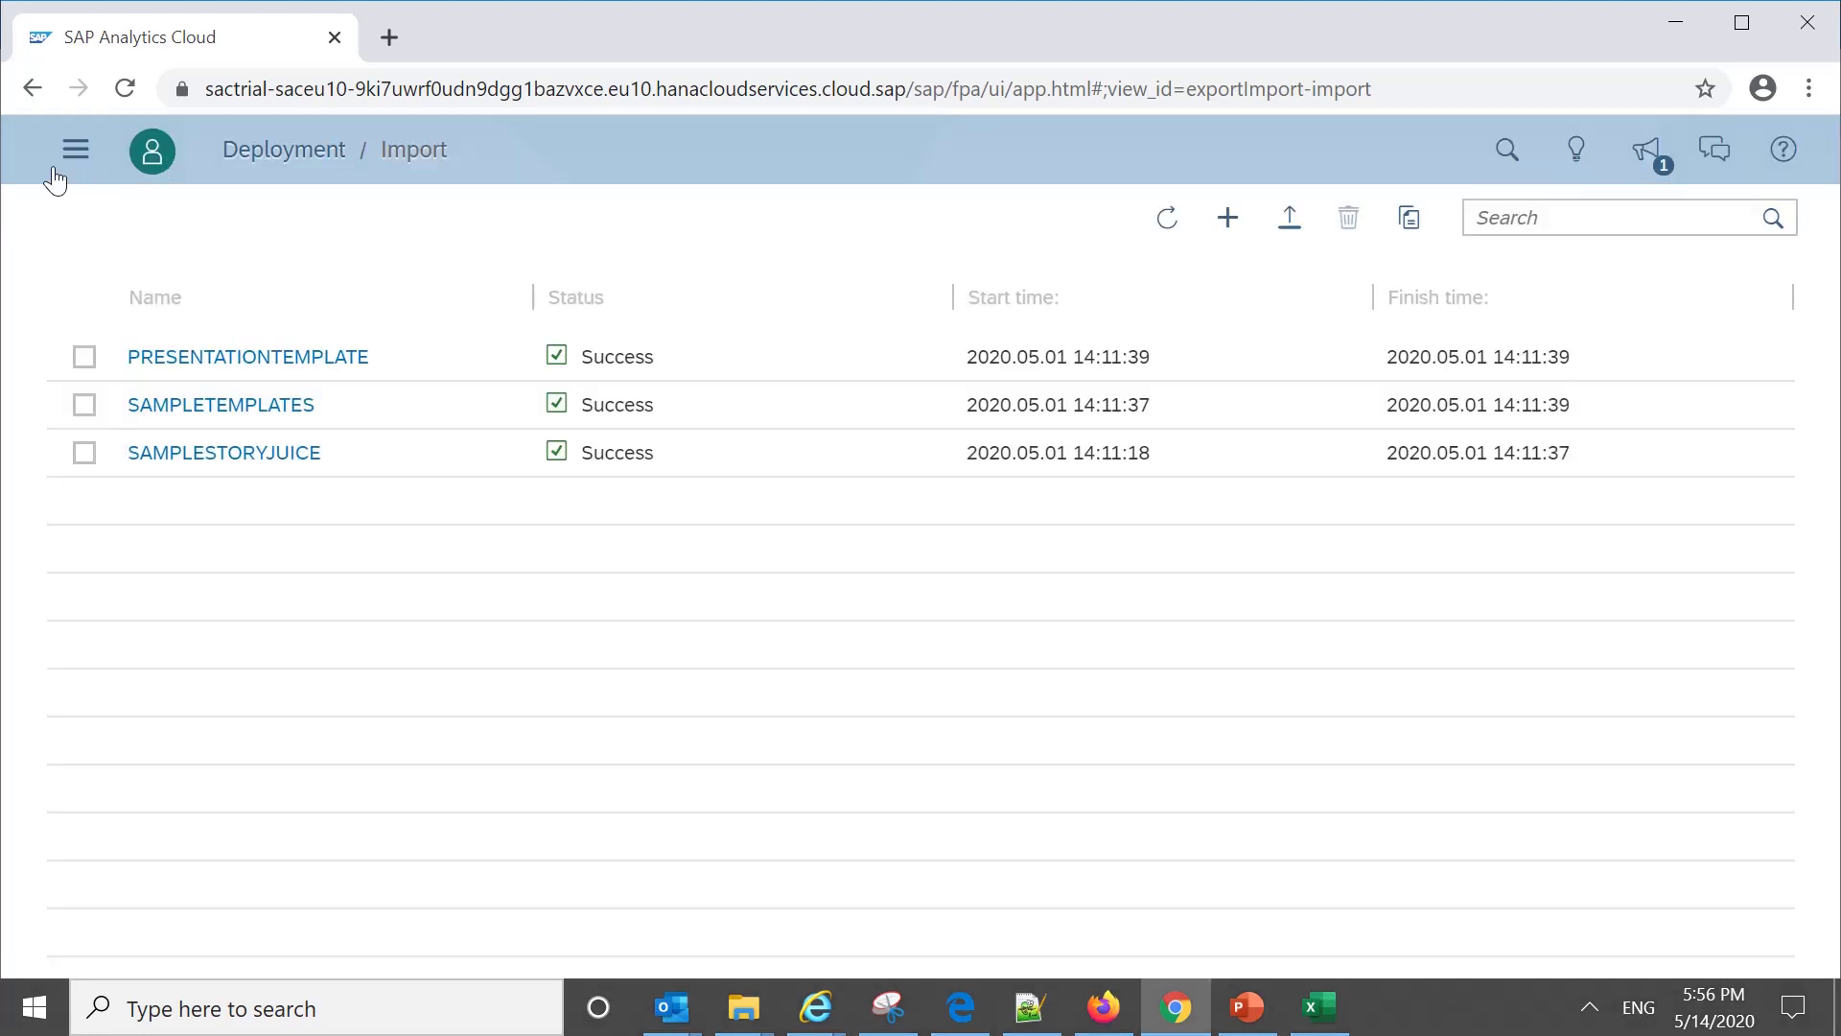
{"action": "left_click", "coordinate": [75, 150]}
{"action": "mouse_move", "coordinate": [182, 579]}
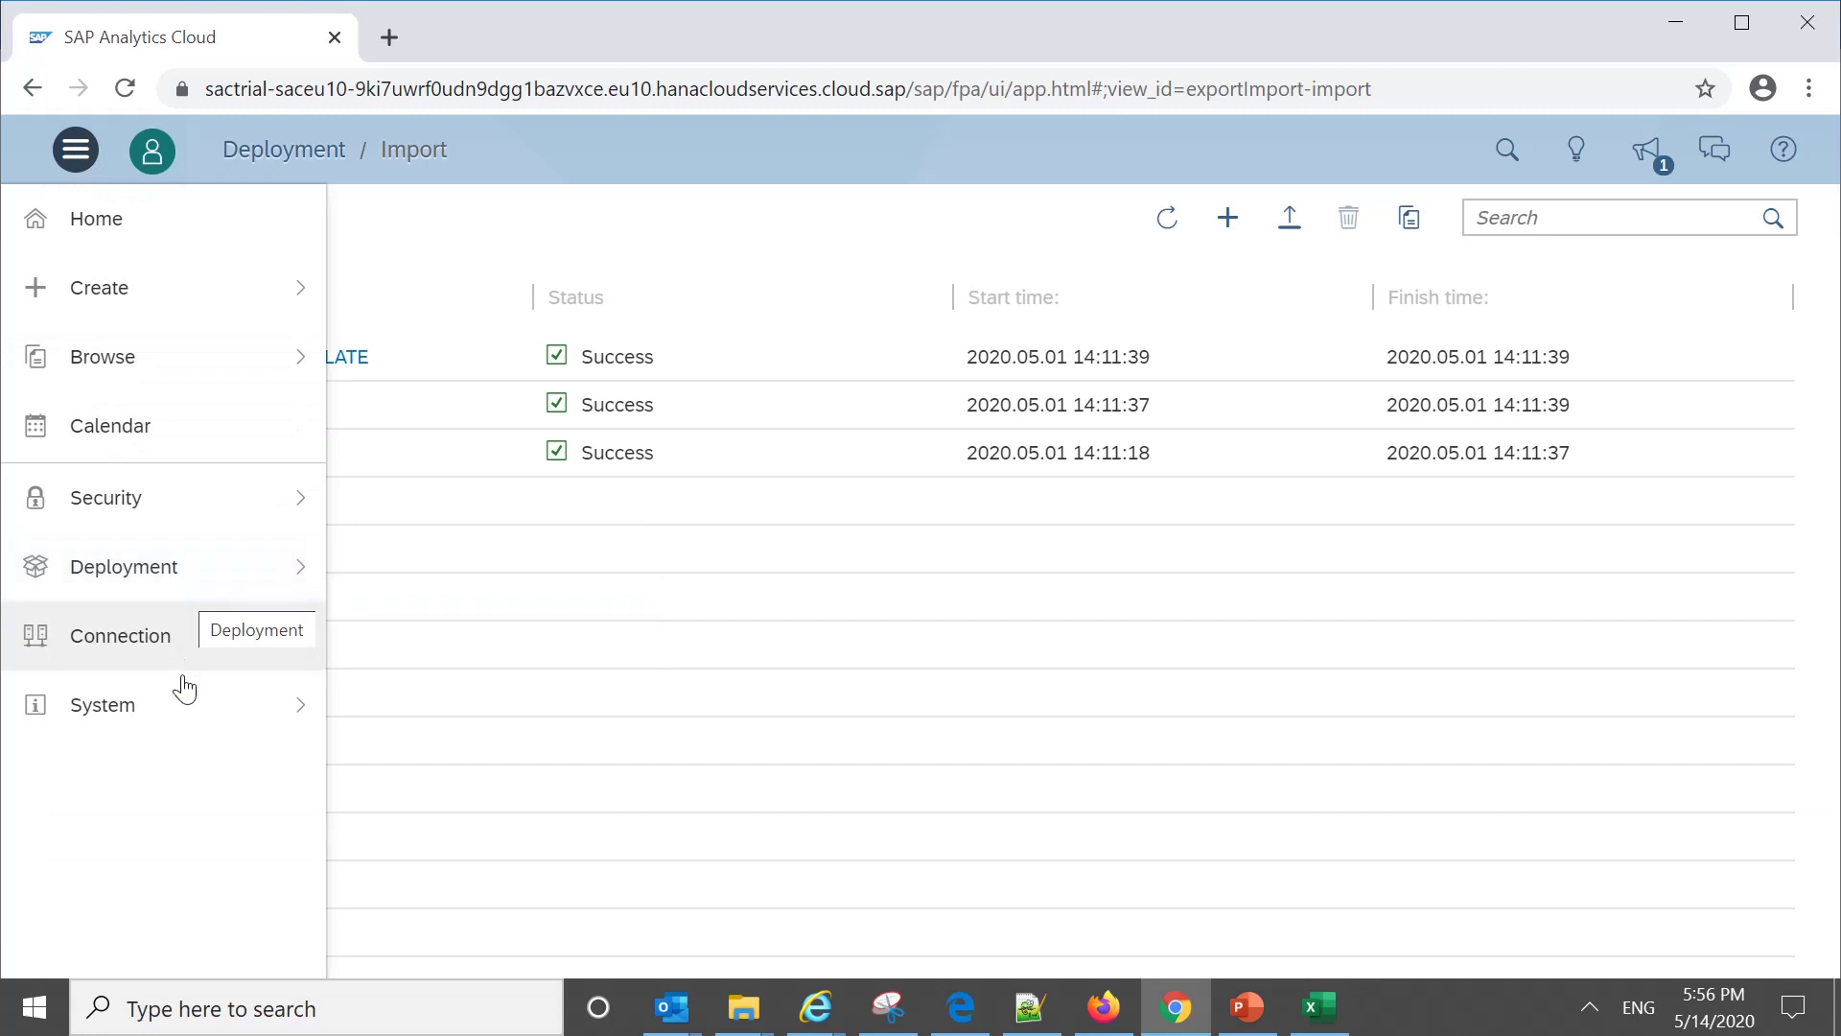
{"action": "mouse_move", "coordinate": [177, 703]}
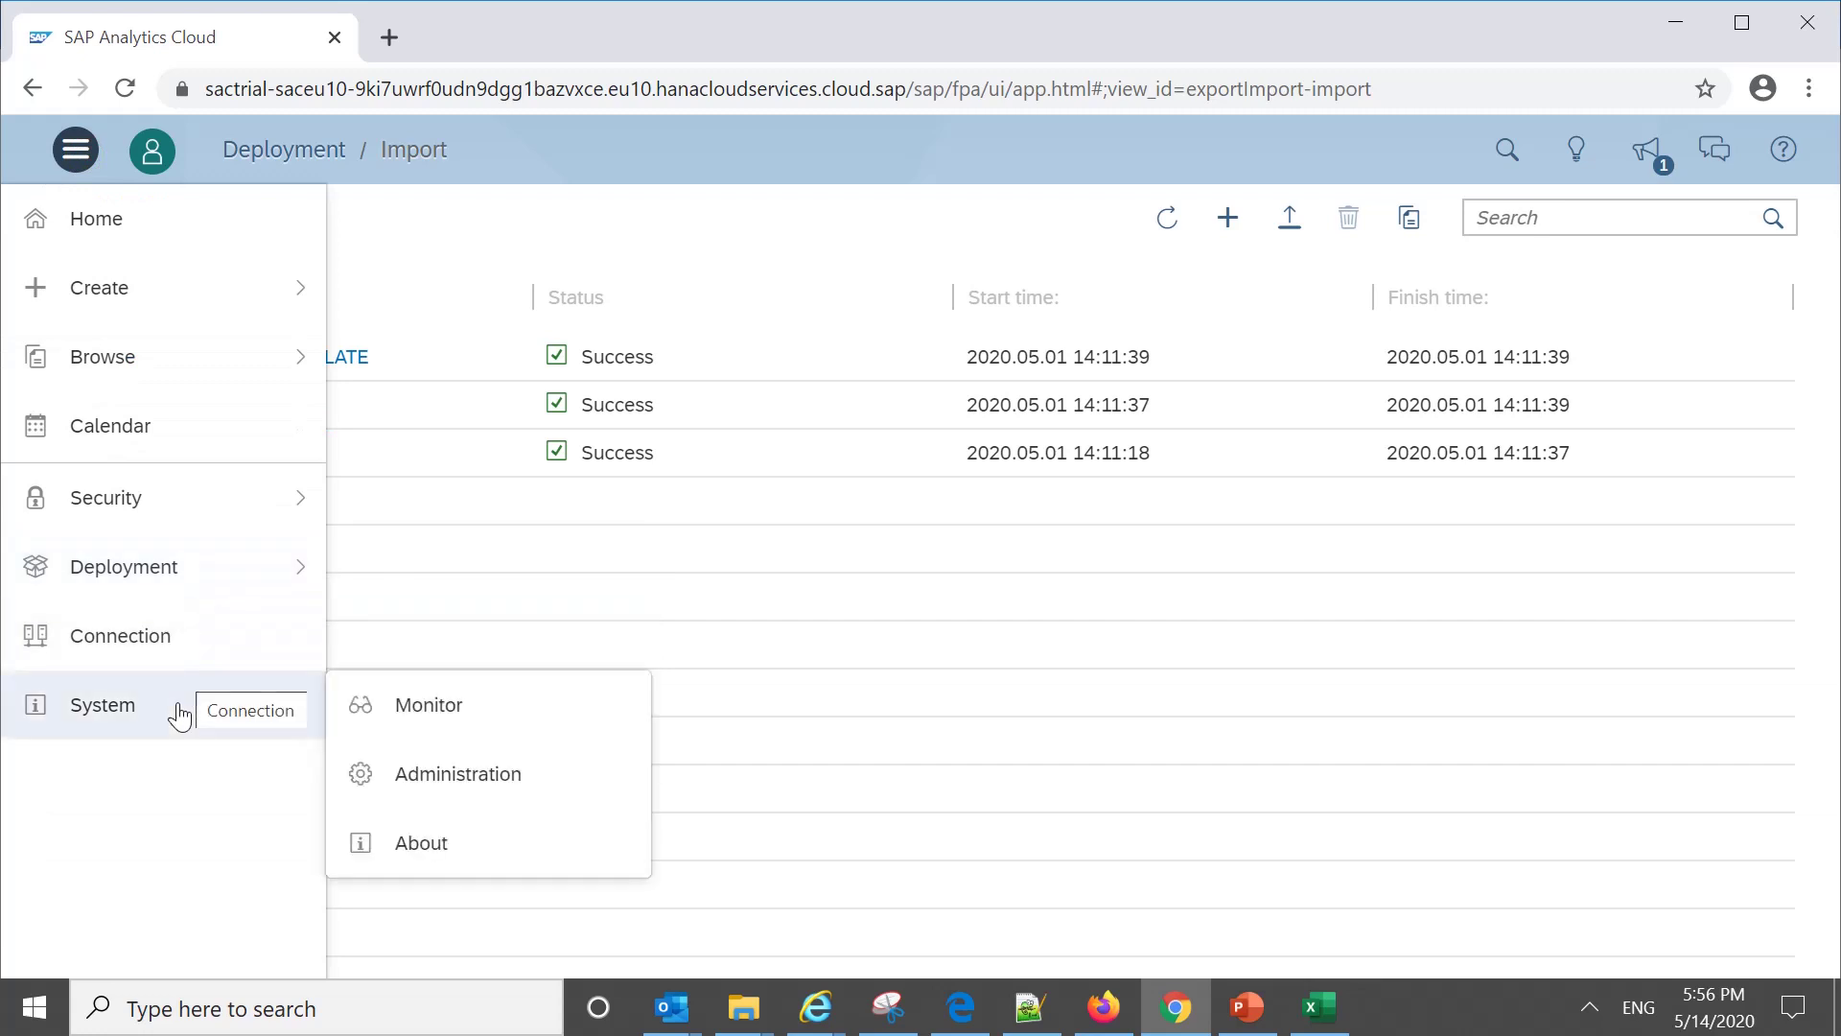
{"action": "left_click", "coordinate": [440, 726]}
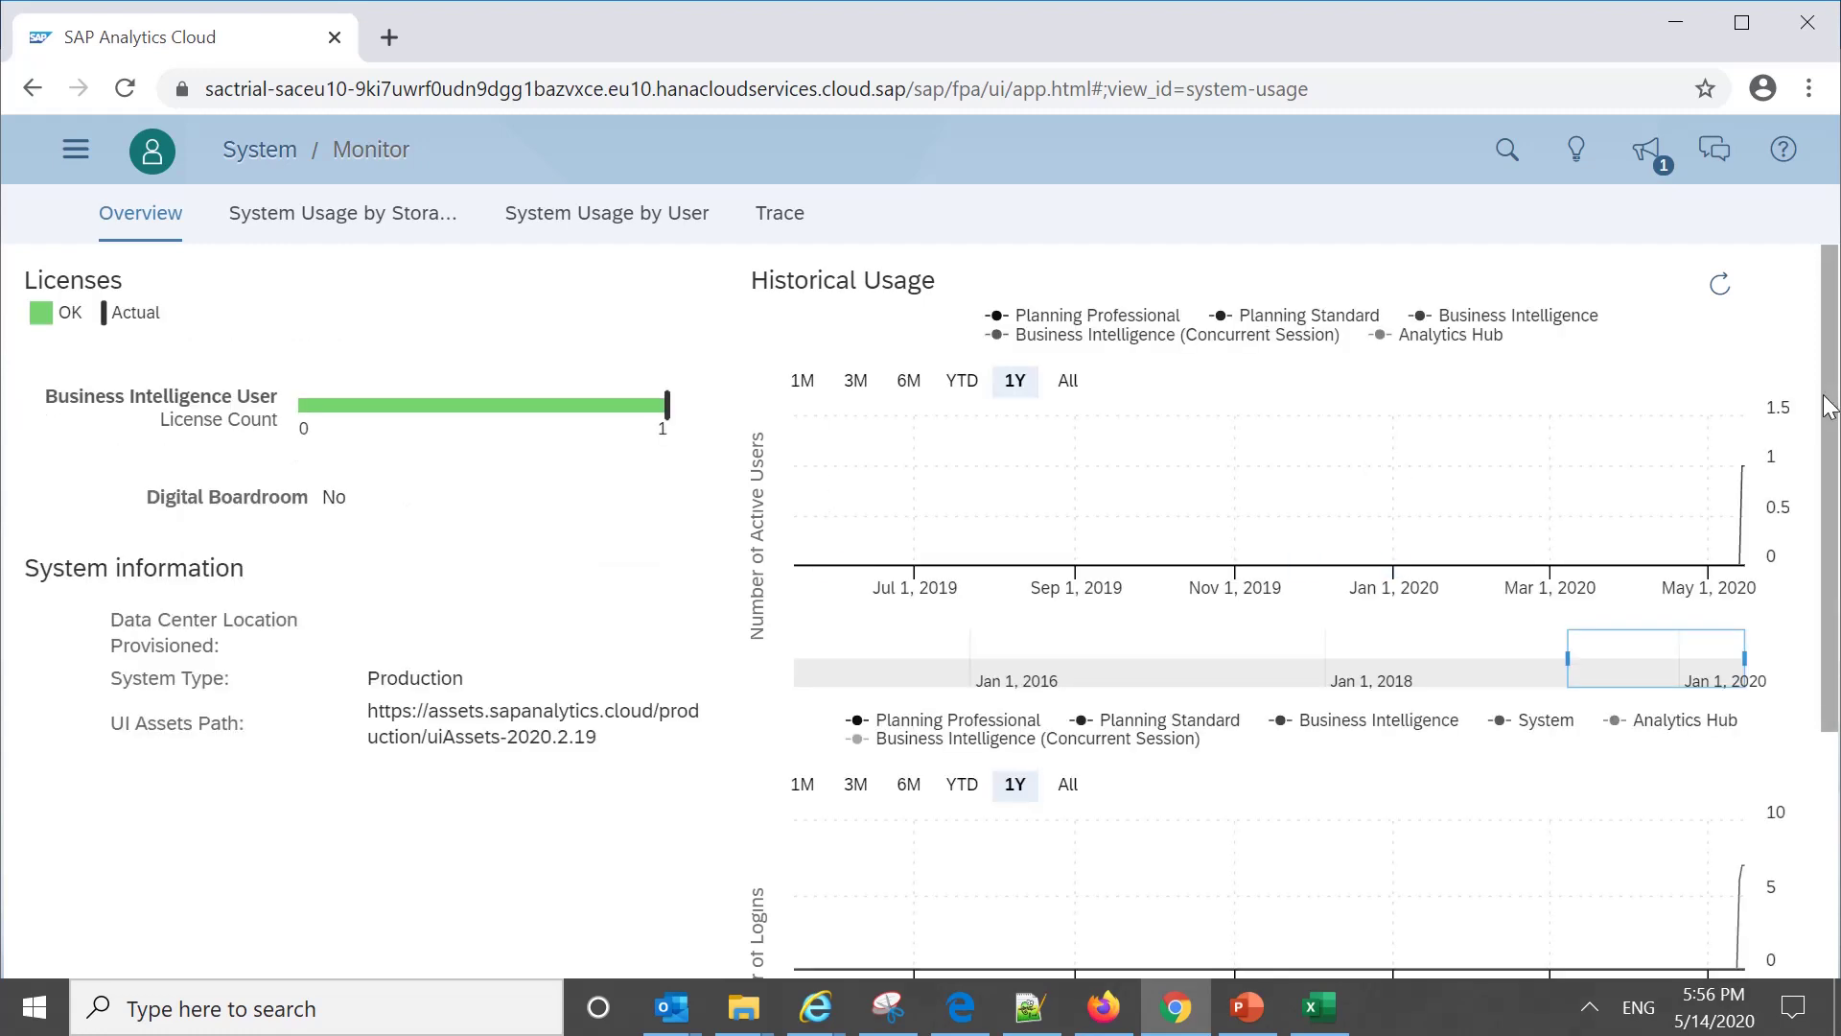
Step: Set the active users chart's time range to 1M and then All, and look over the historical usage on the overview
{"action": "mouse_move", "coordinate": [1823, 395]}
{"action": "left_mouse_down"}
{"action": "mouse_move", "coordinate": [1831, 611]}
{"action": "mouse_move", "coordinate": [1831, 404]}
{"action": "left_mouse_up"}
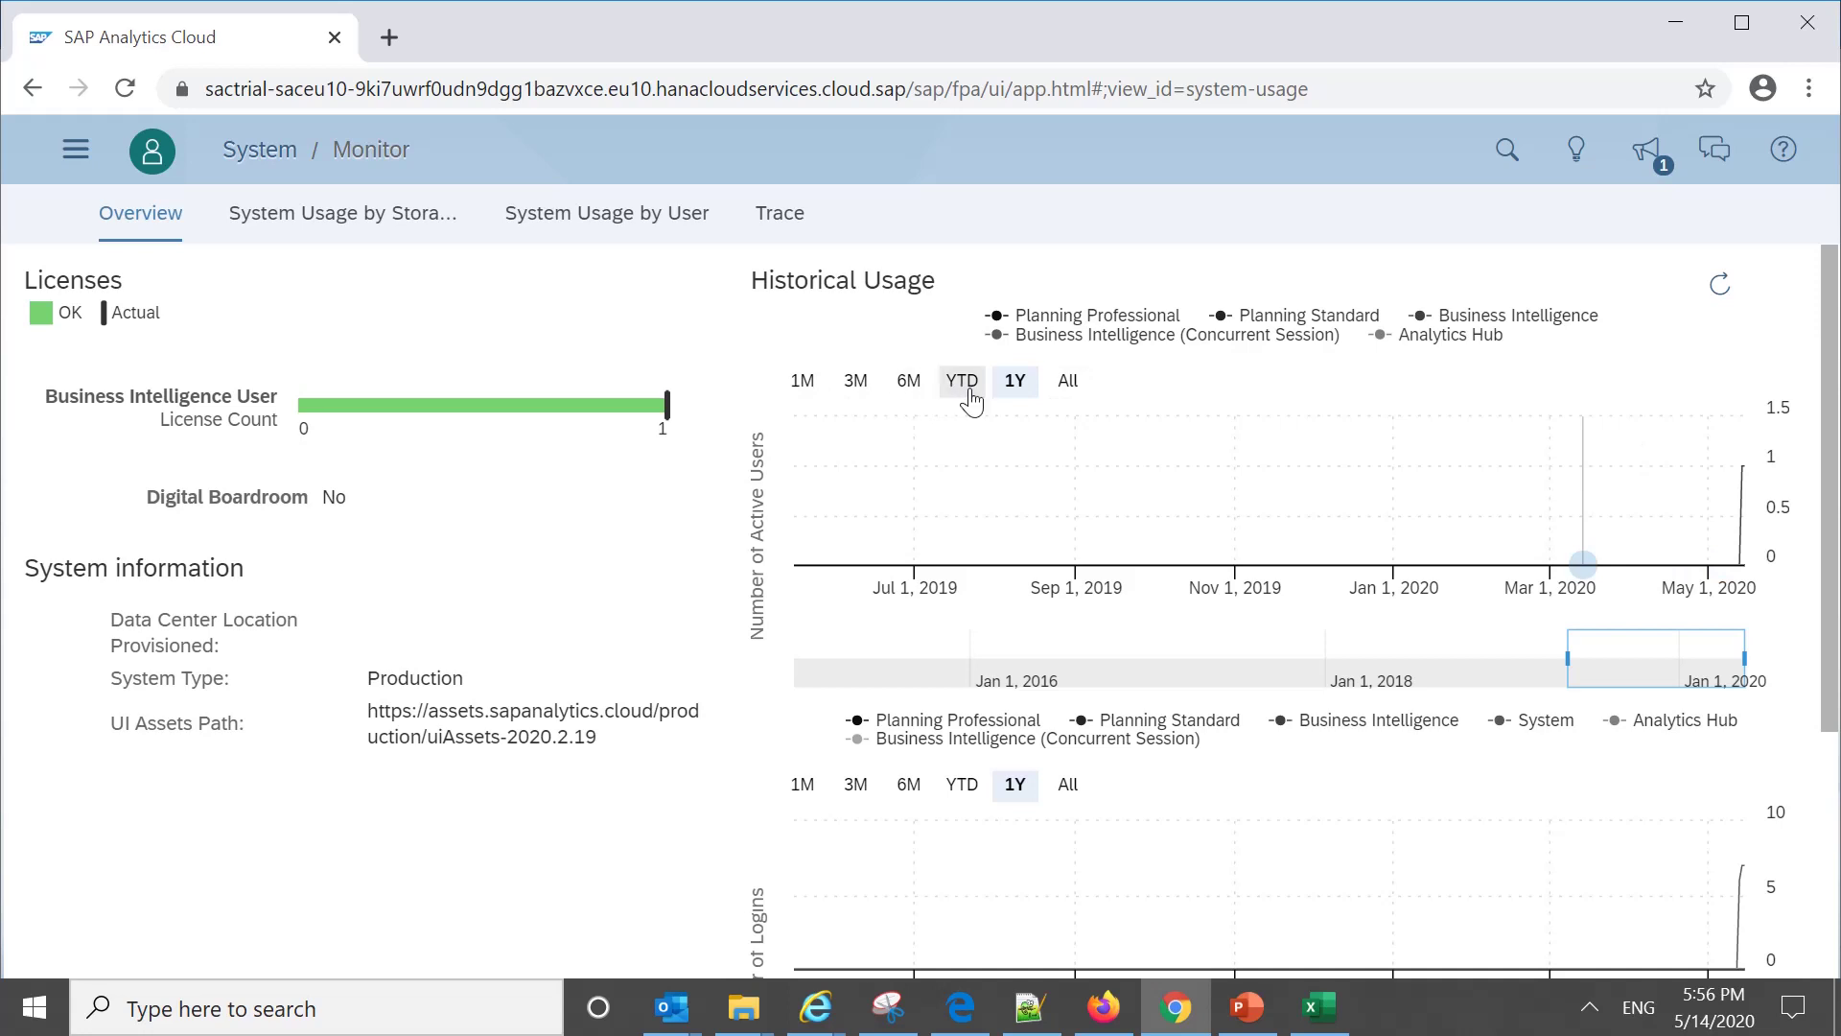
{"action": "left_click", "coordinate": [803, 402]}
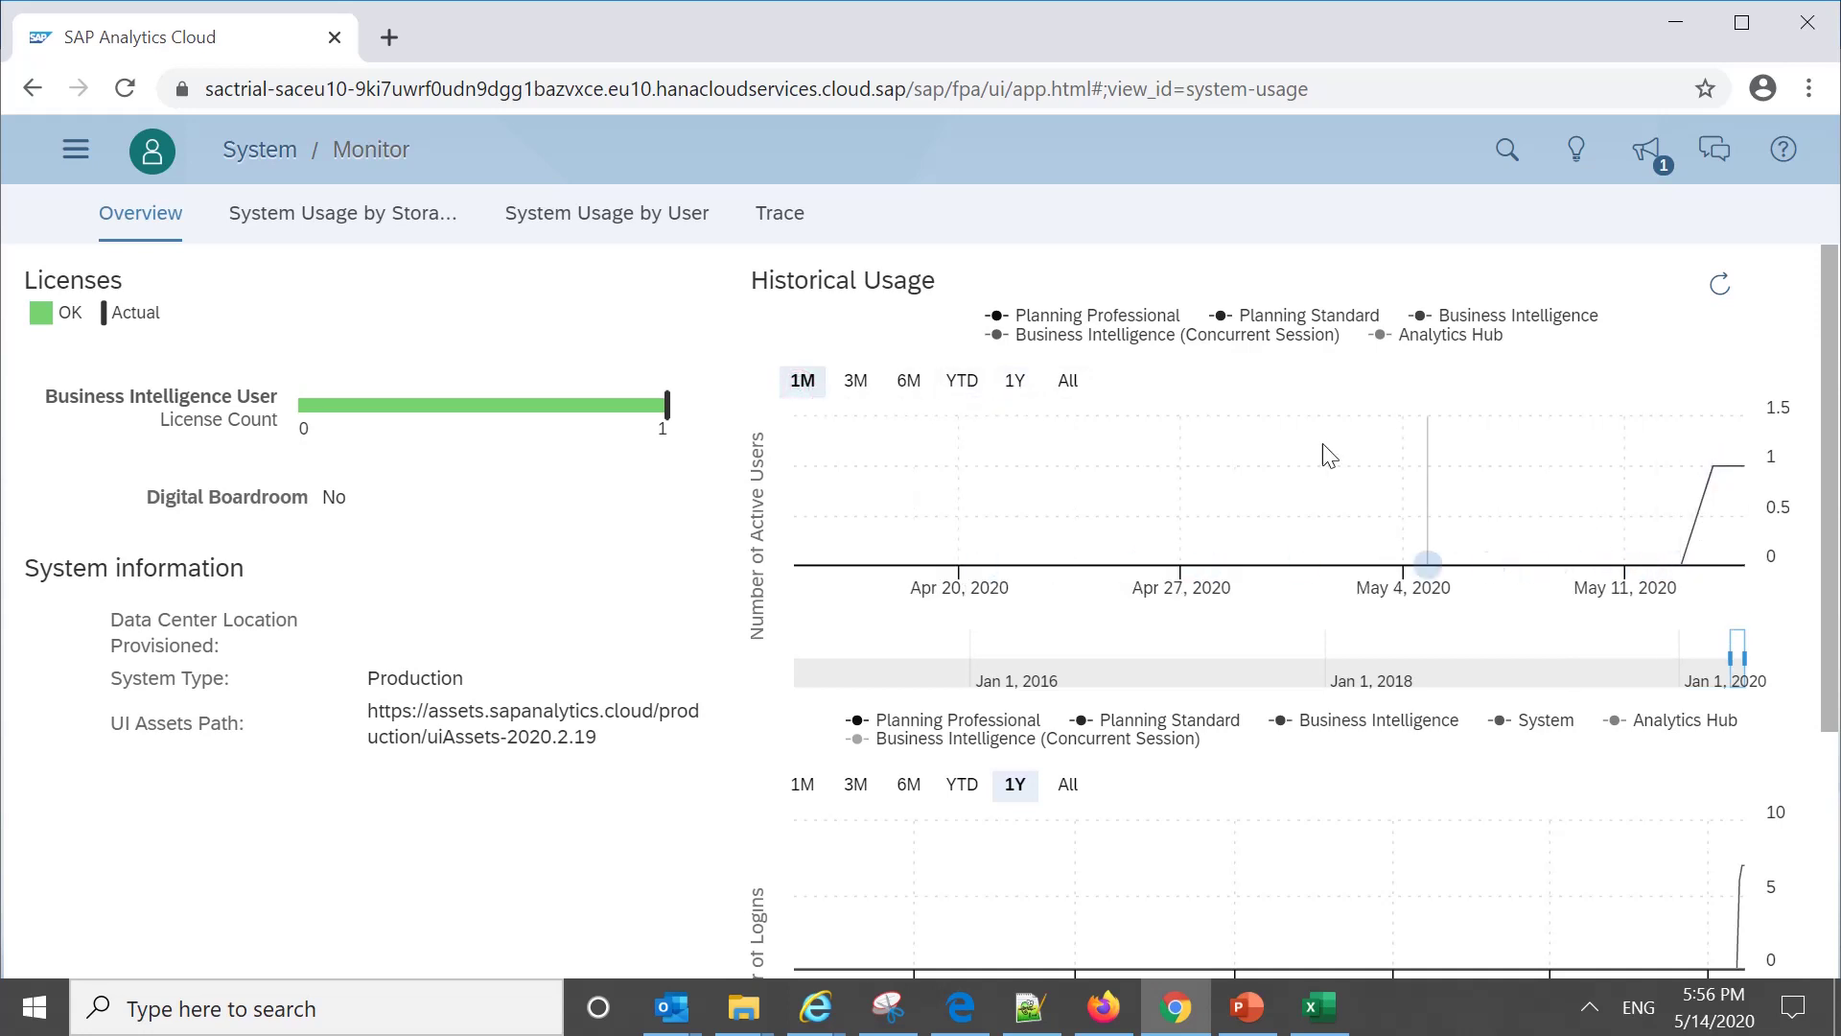
{"action": "left_click", "coordinate": [1068, 381]}
{"action": "left_click", "coordinate": [1068, 380]}
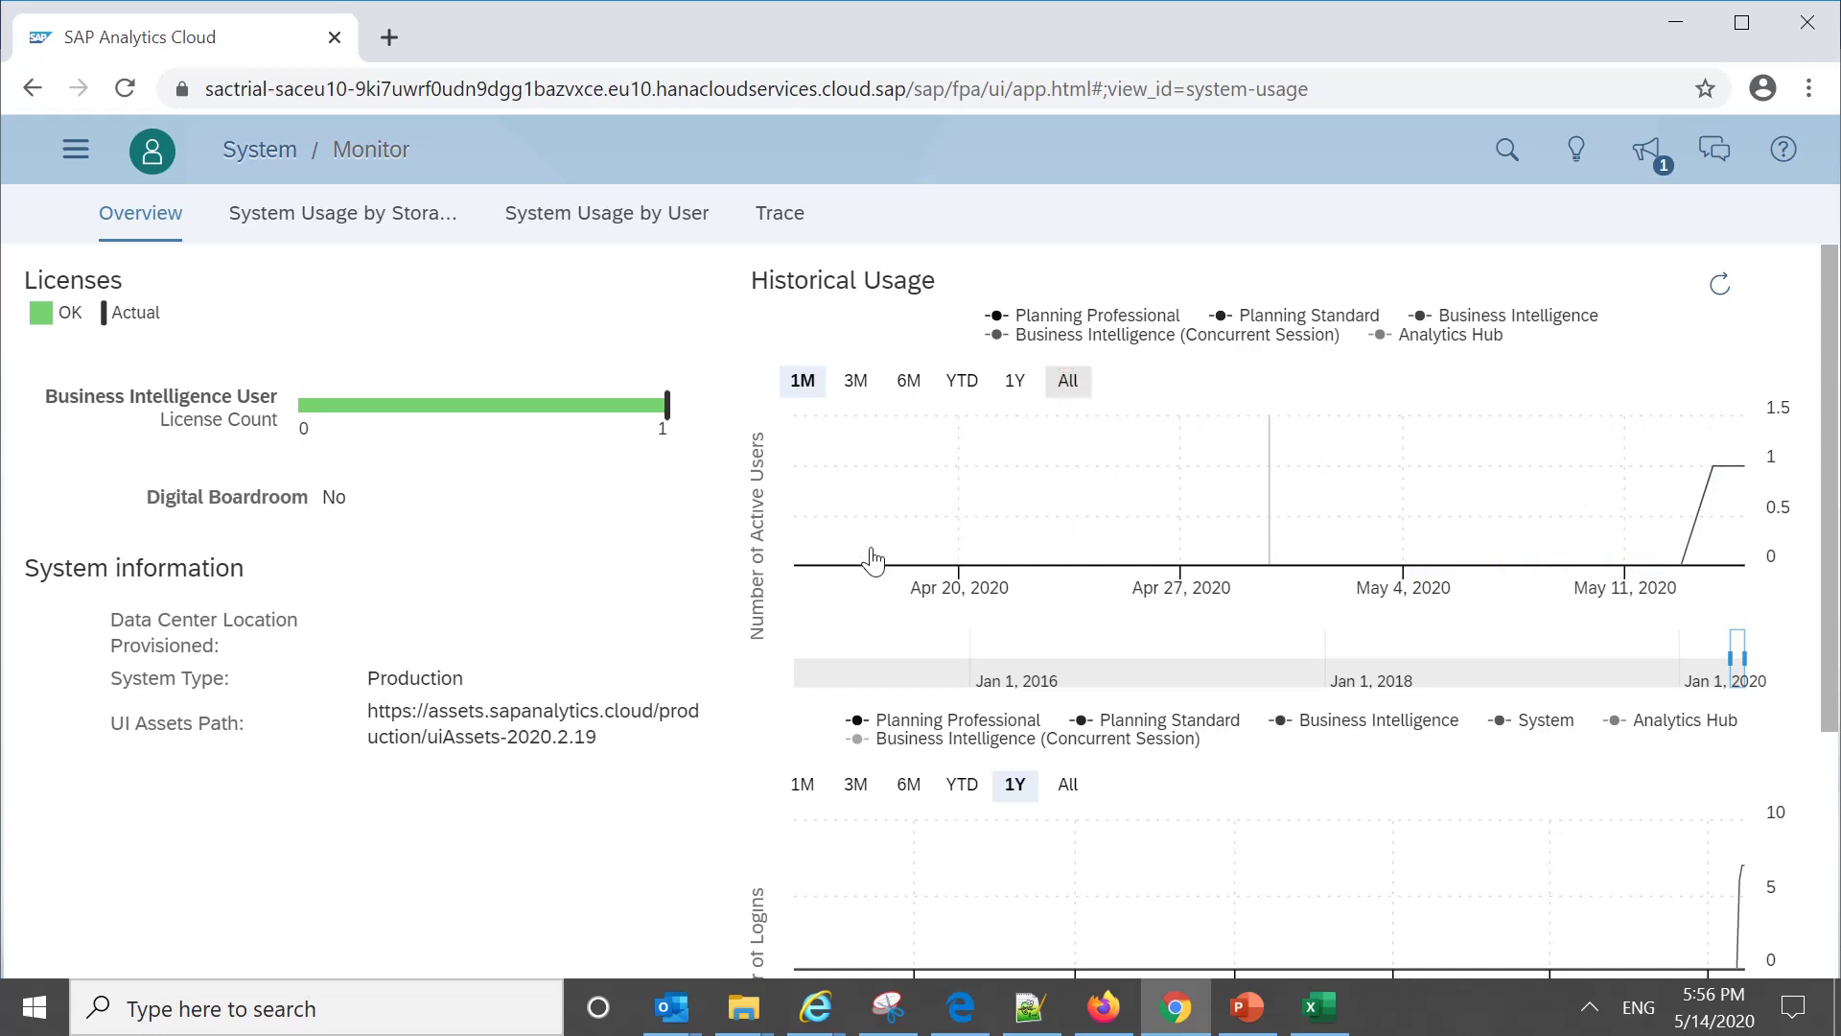
{"action": "scroll", "coordinate": [1267, 444], "scroll_direction": "down", "scroll_amount": 5}
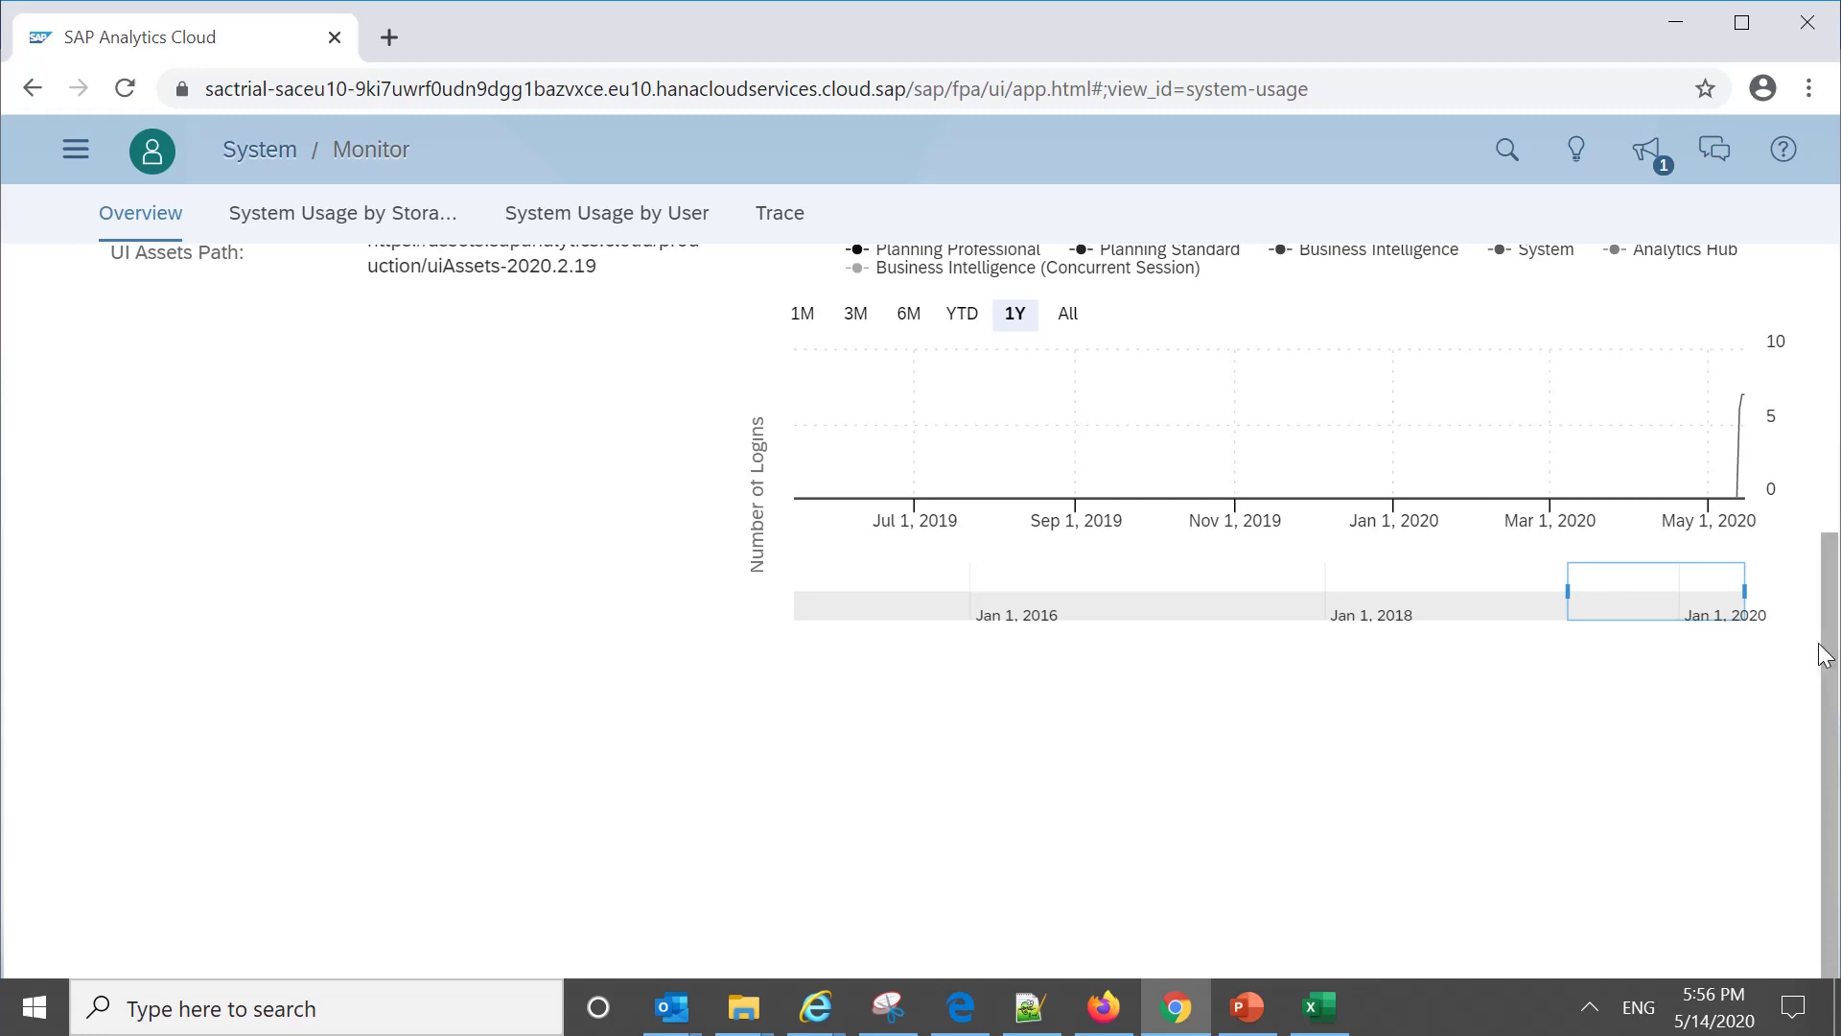
{"action": "scroll", "coordinate": [1817, 537], "scroll_direction": "up", "scroll_amount": 5}
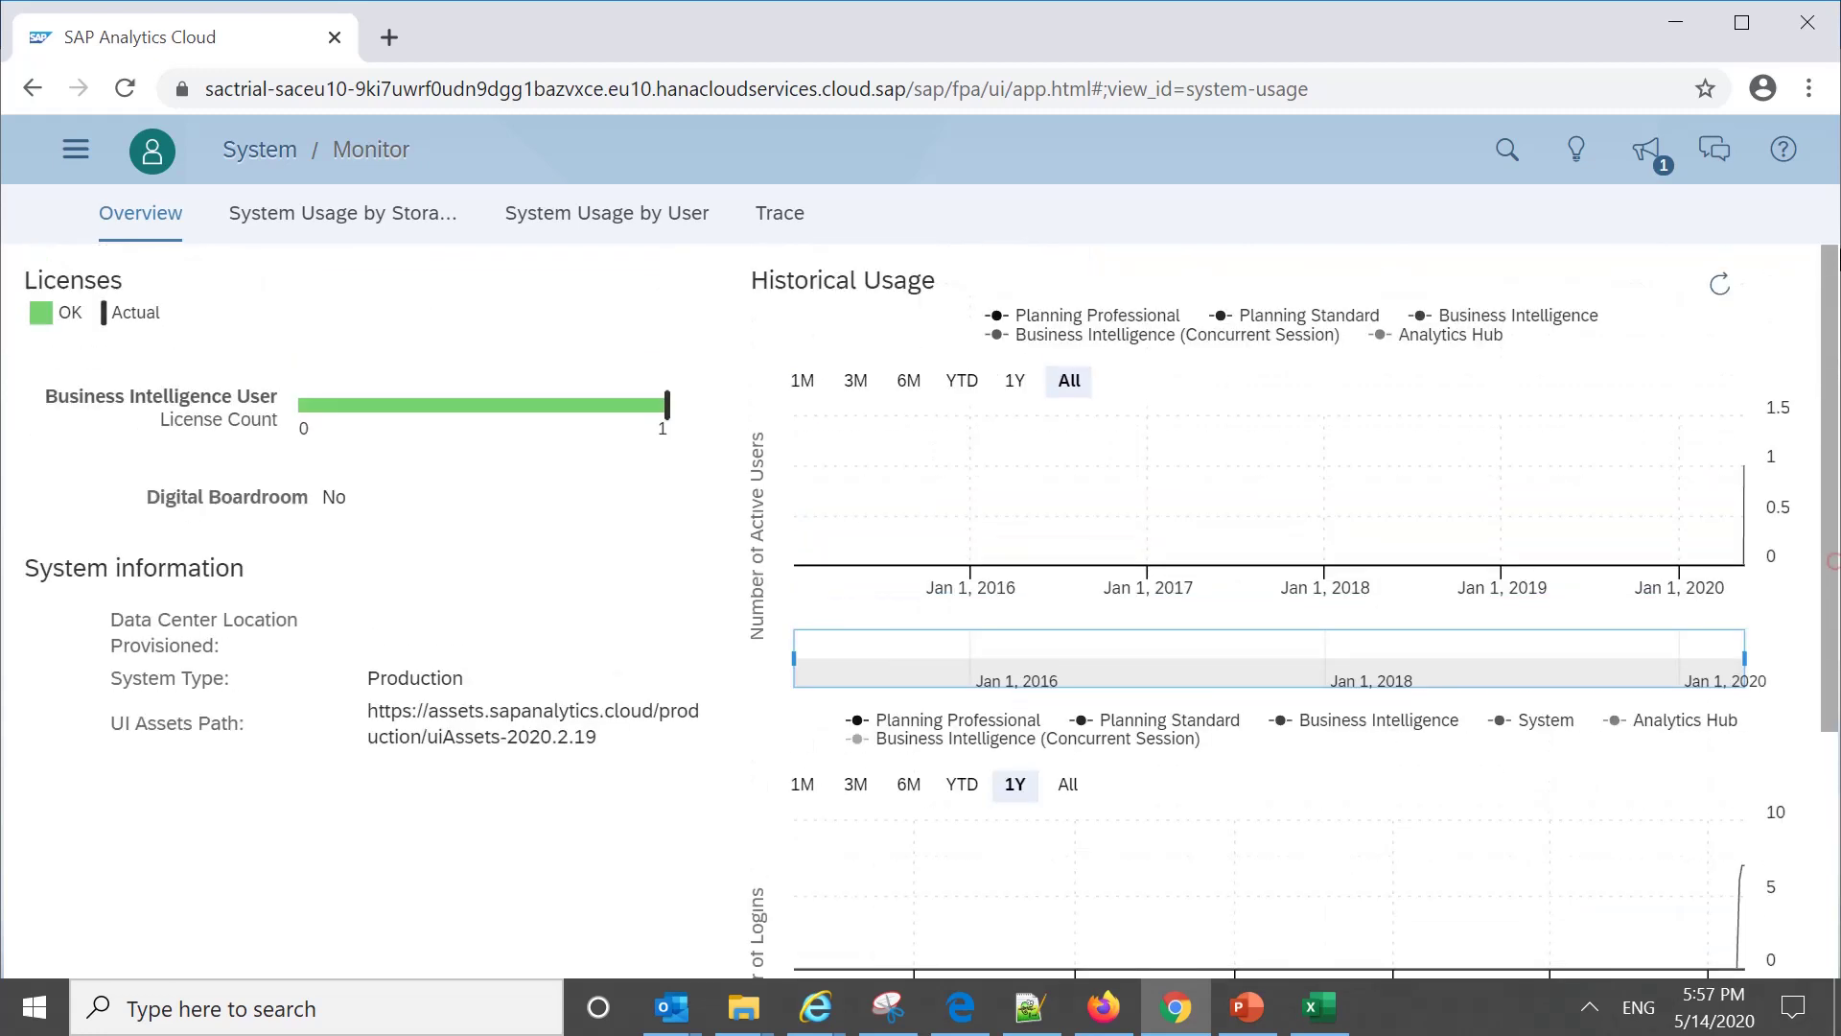
Step: View system usage by storage and inspect the storage use of each model and user
{"action": "left_click", "coordinate": [387, 231]}
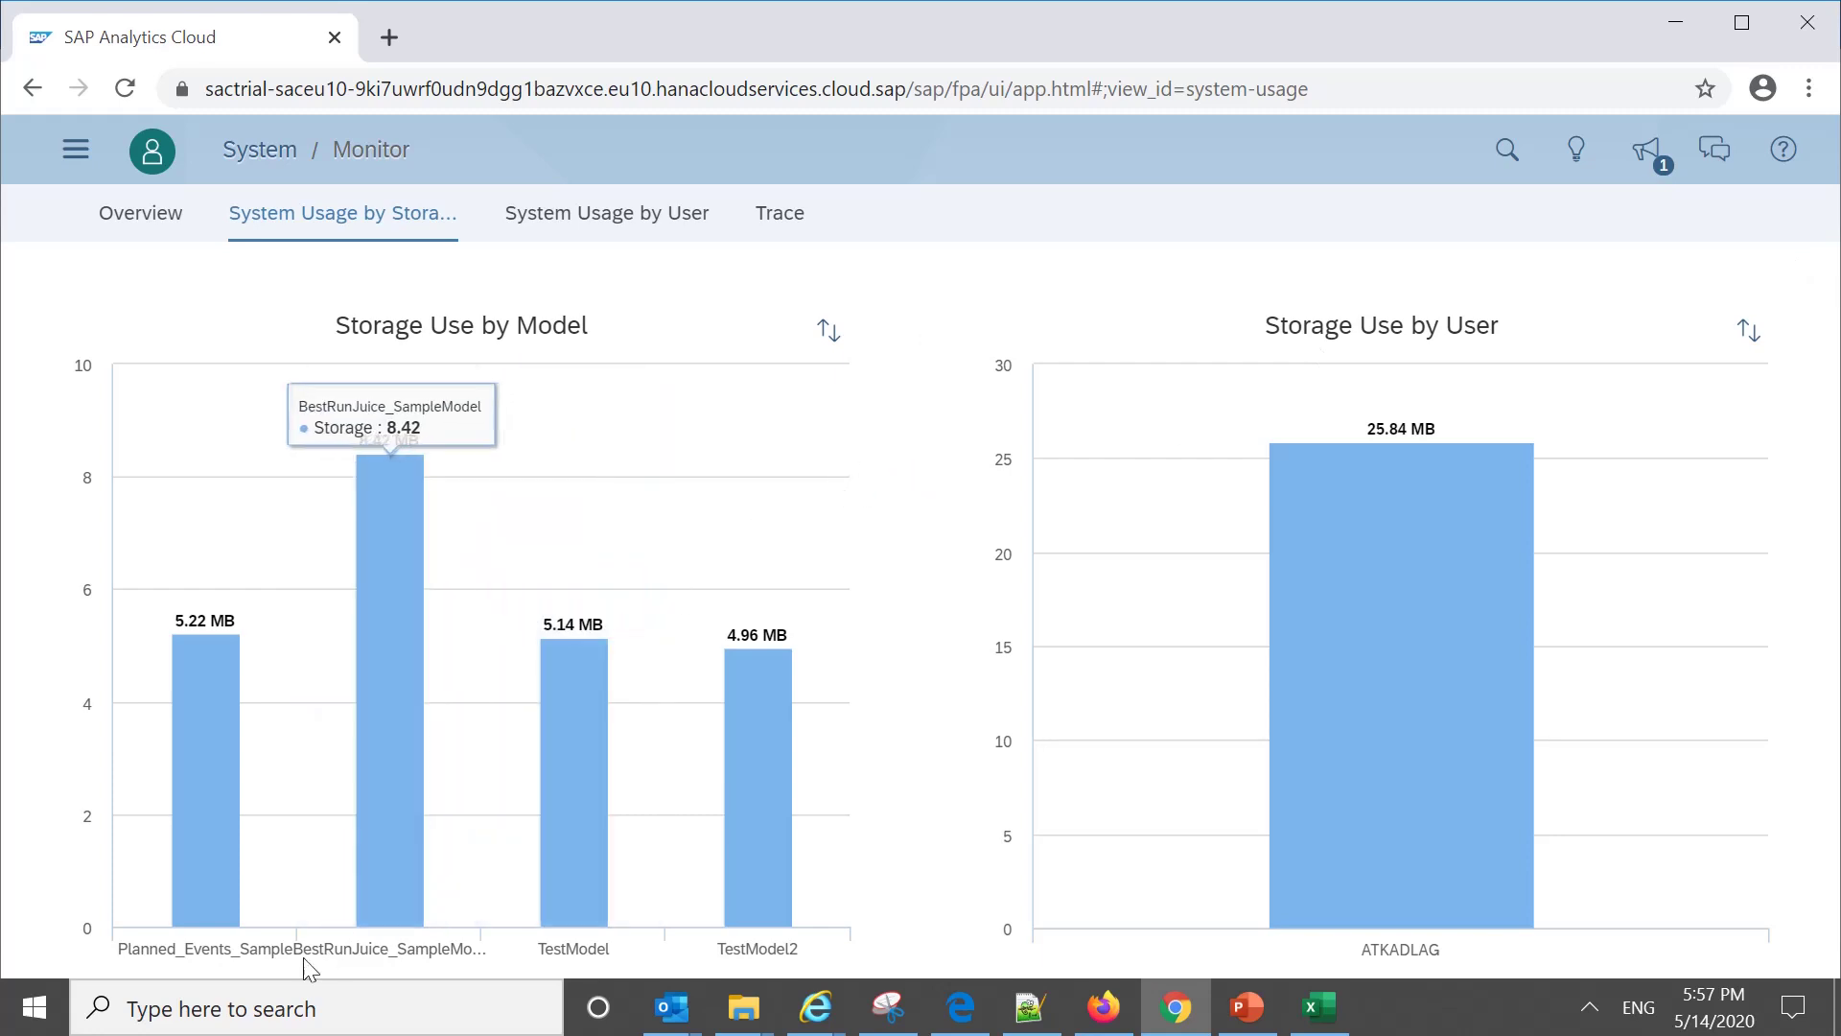
{"action": "mouse_move", "coordinate": [198, 817]}
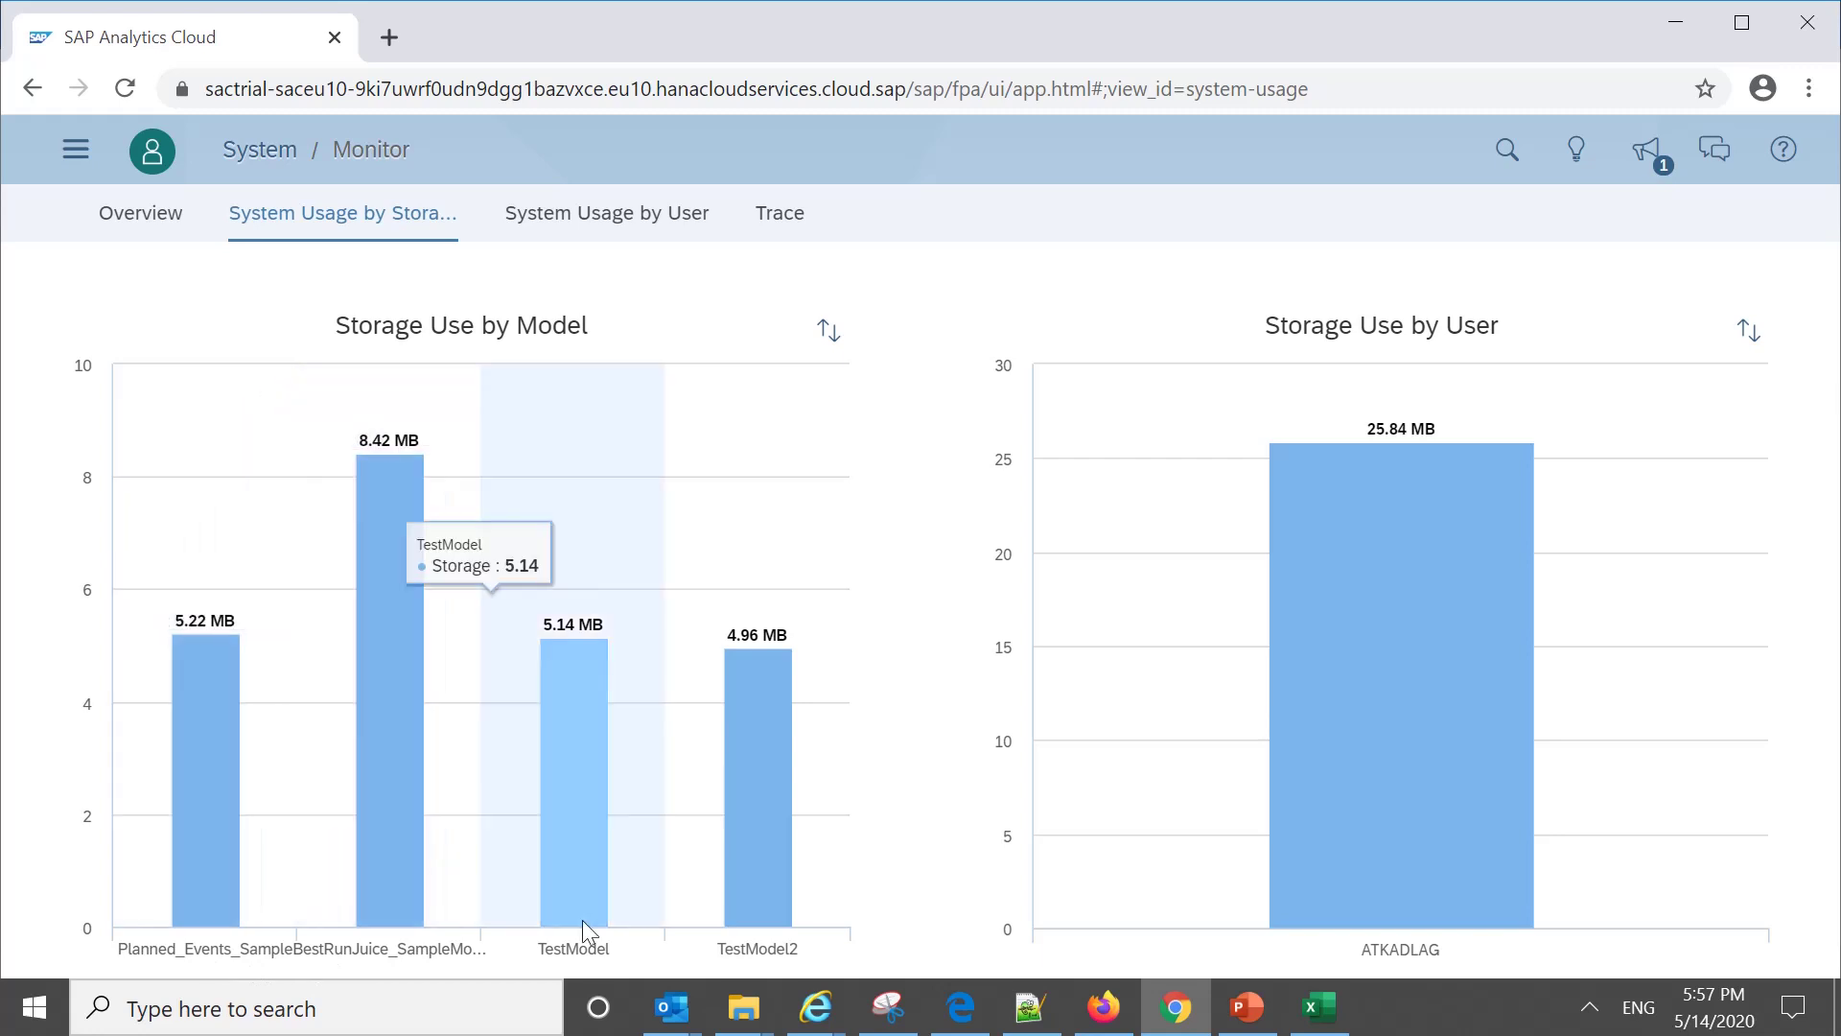
{"action": "mouse_move", "coordinate": [414, 562]}
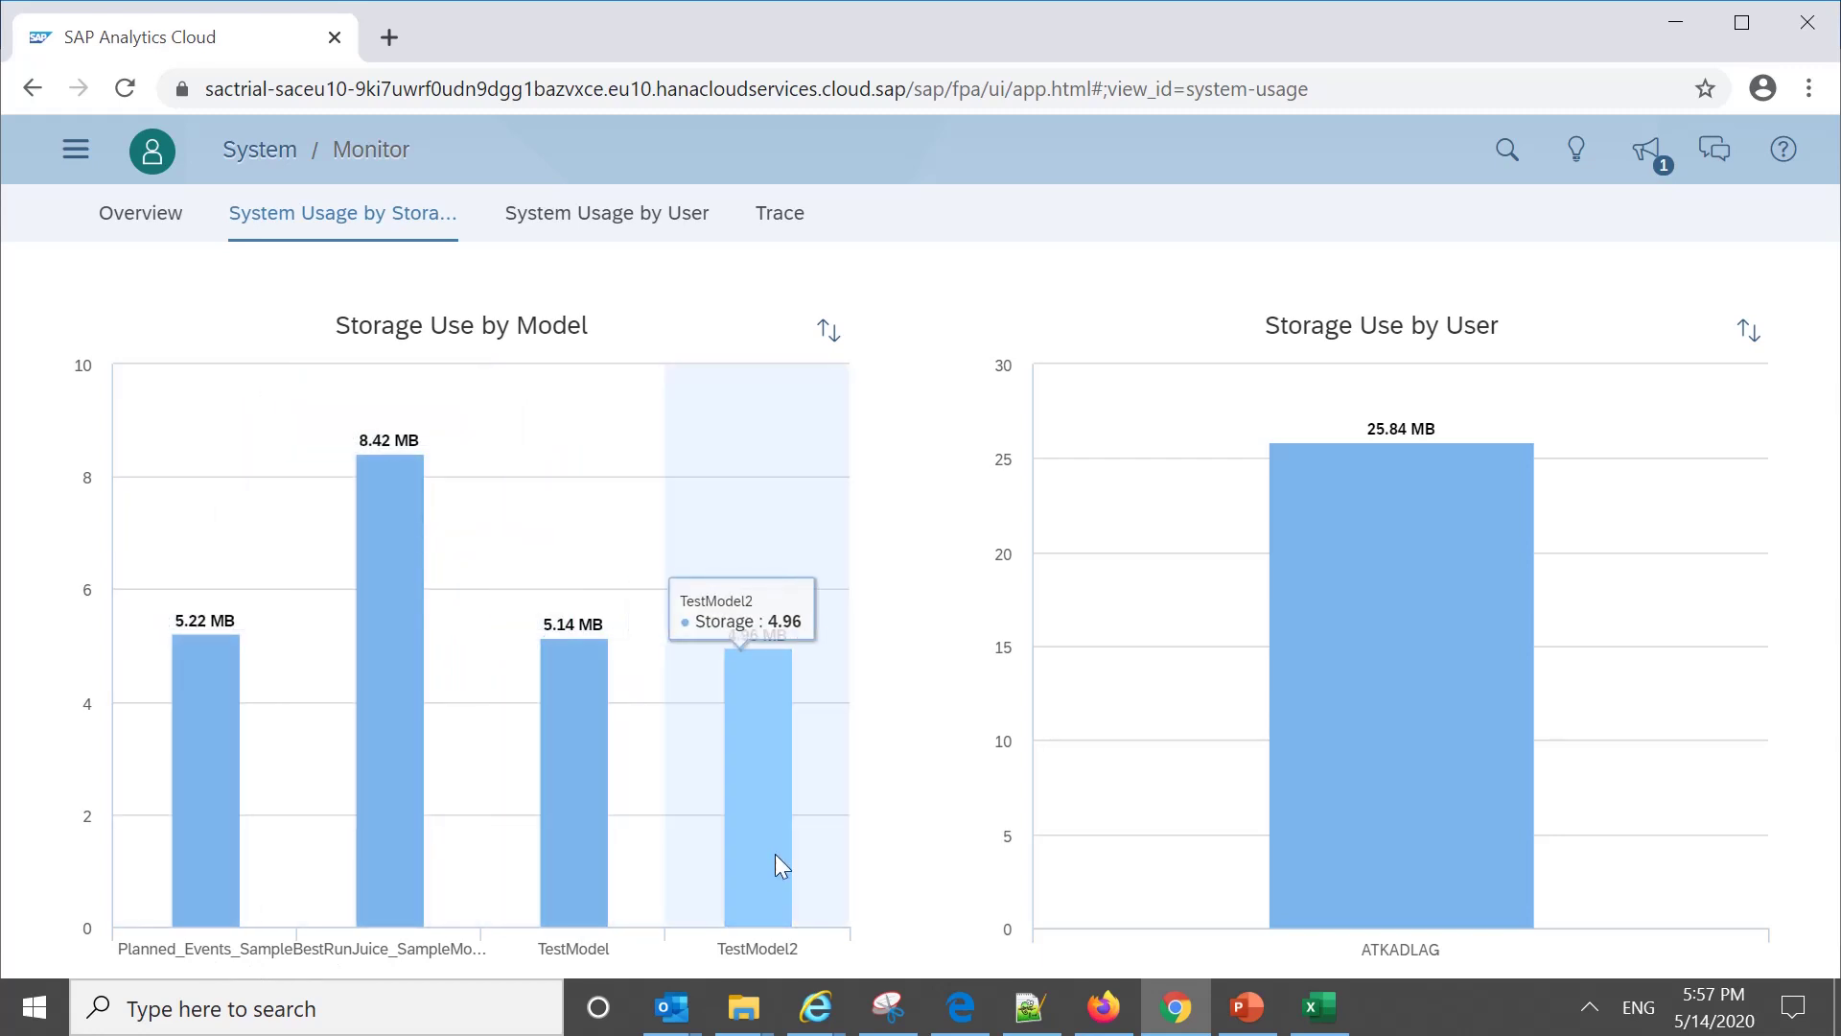
{"action": "mouse_move", "coordinate": [513, 755]}
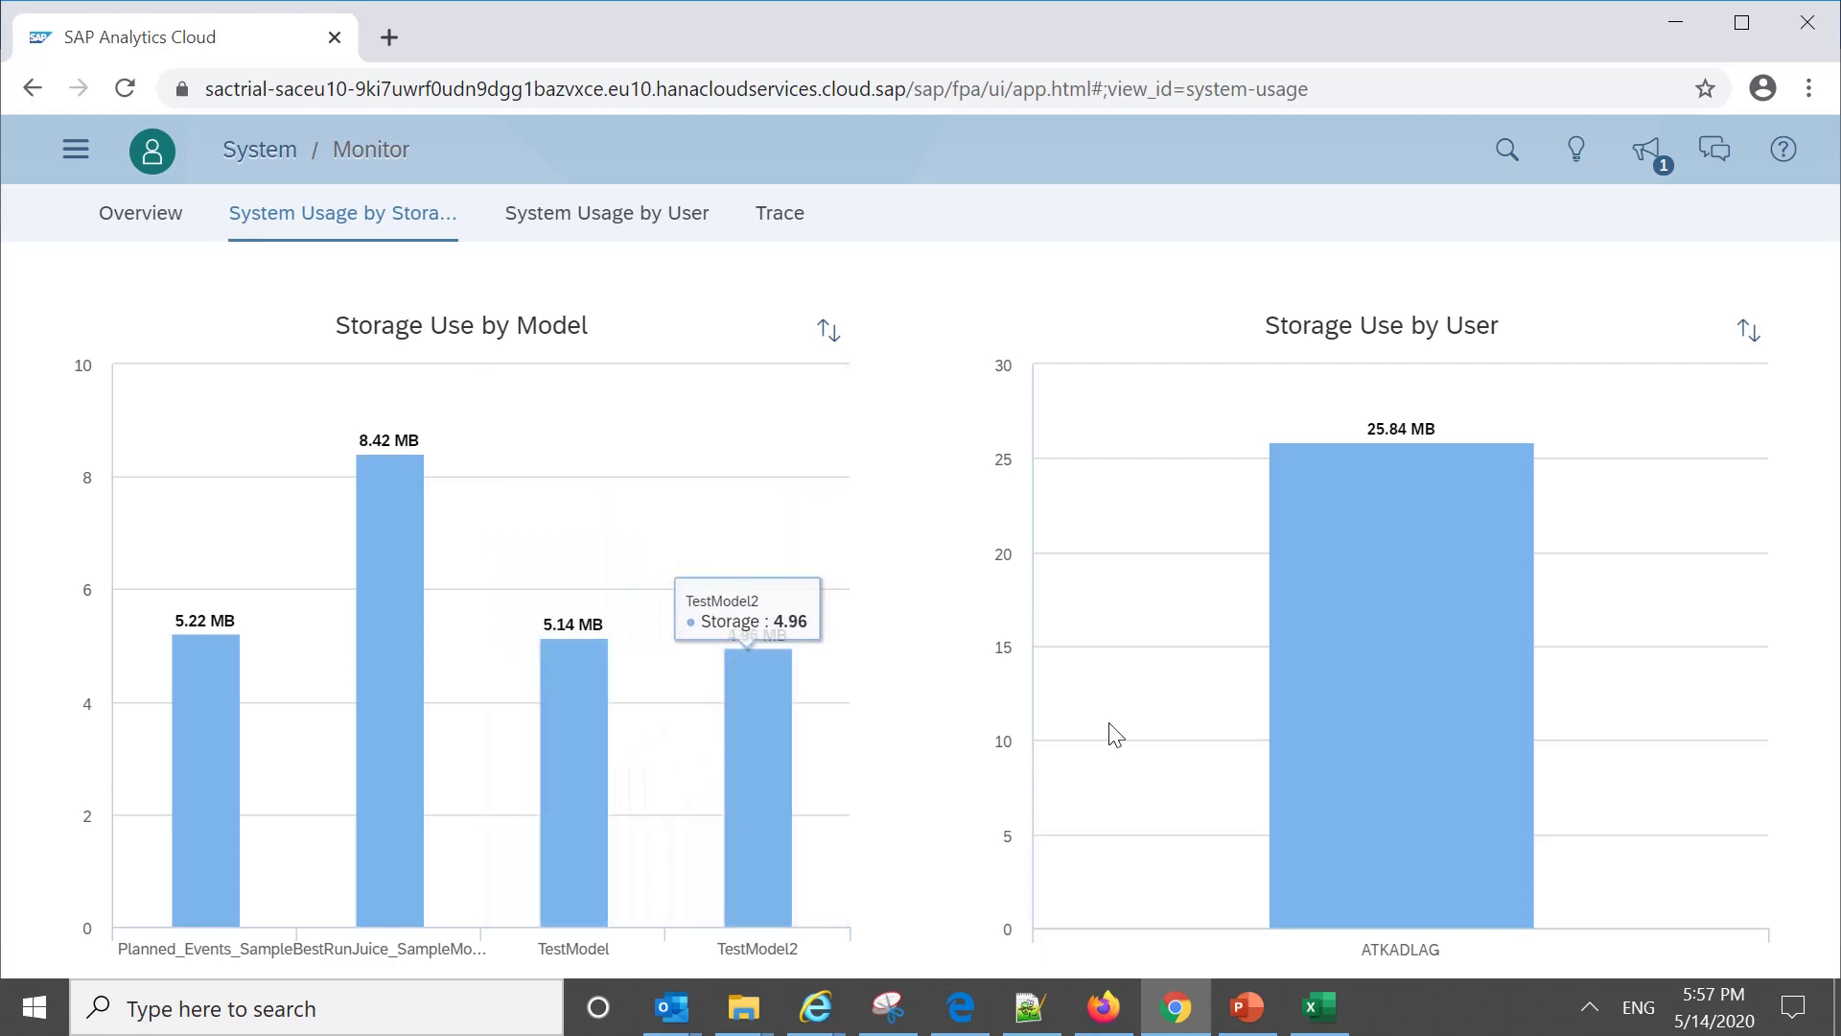
{"action": "mouse_move", "coordinate": [1607, 593]}
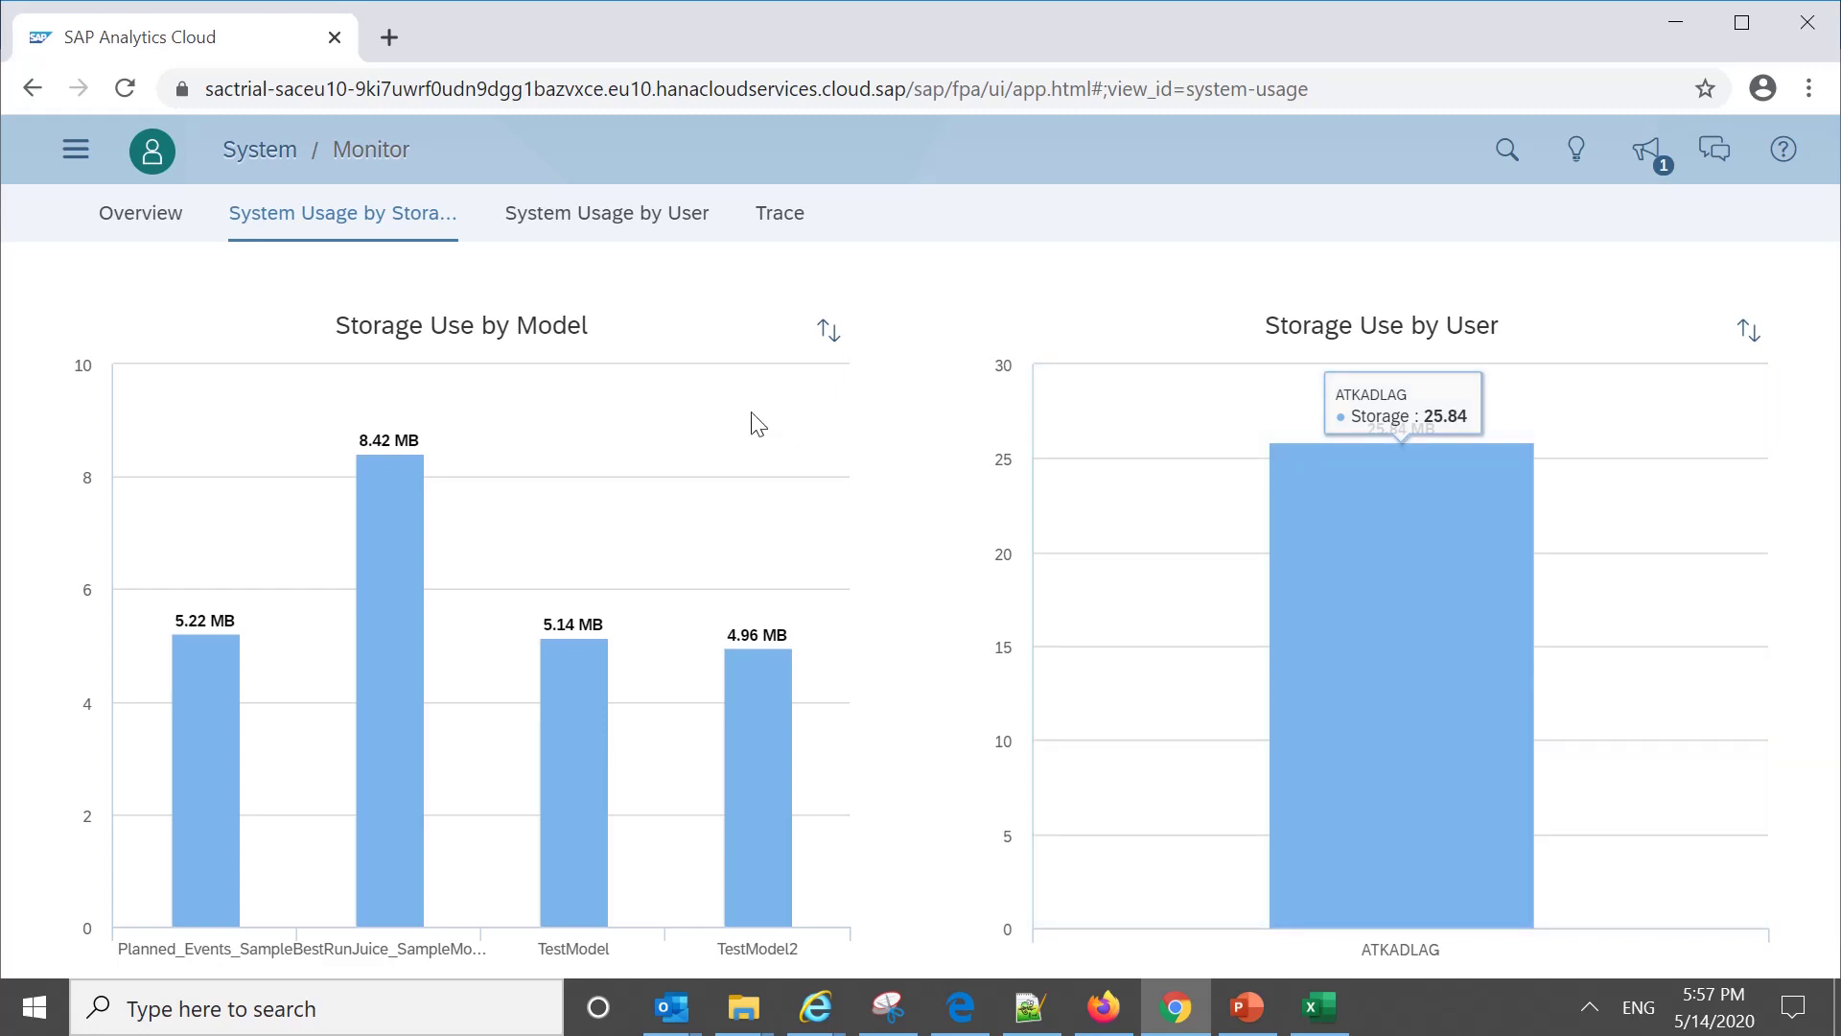
Step: Check the system usage by user and the trace log, and return to the monitor overview
{"action": "left_click", "coordinate": [605, 227]}
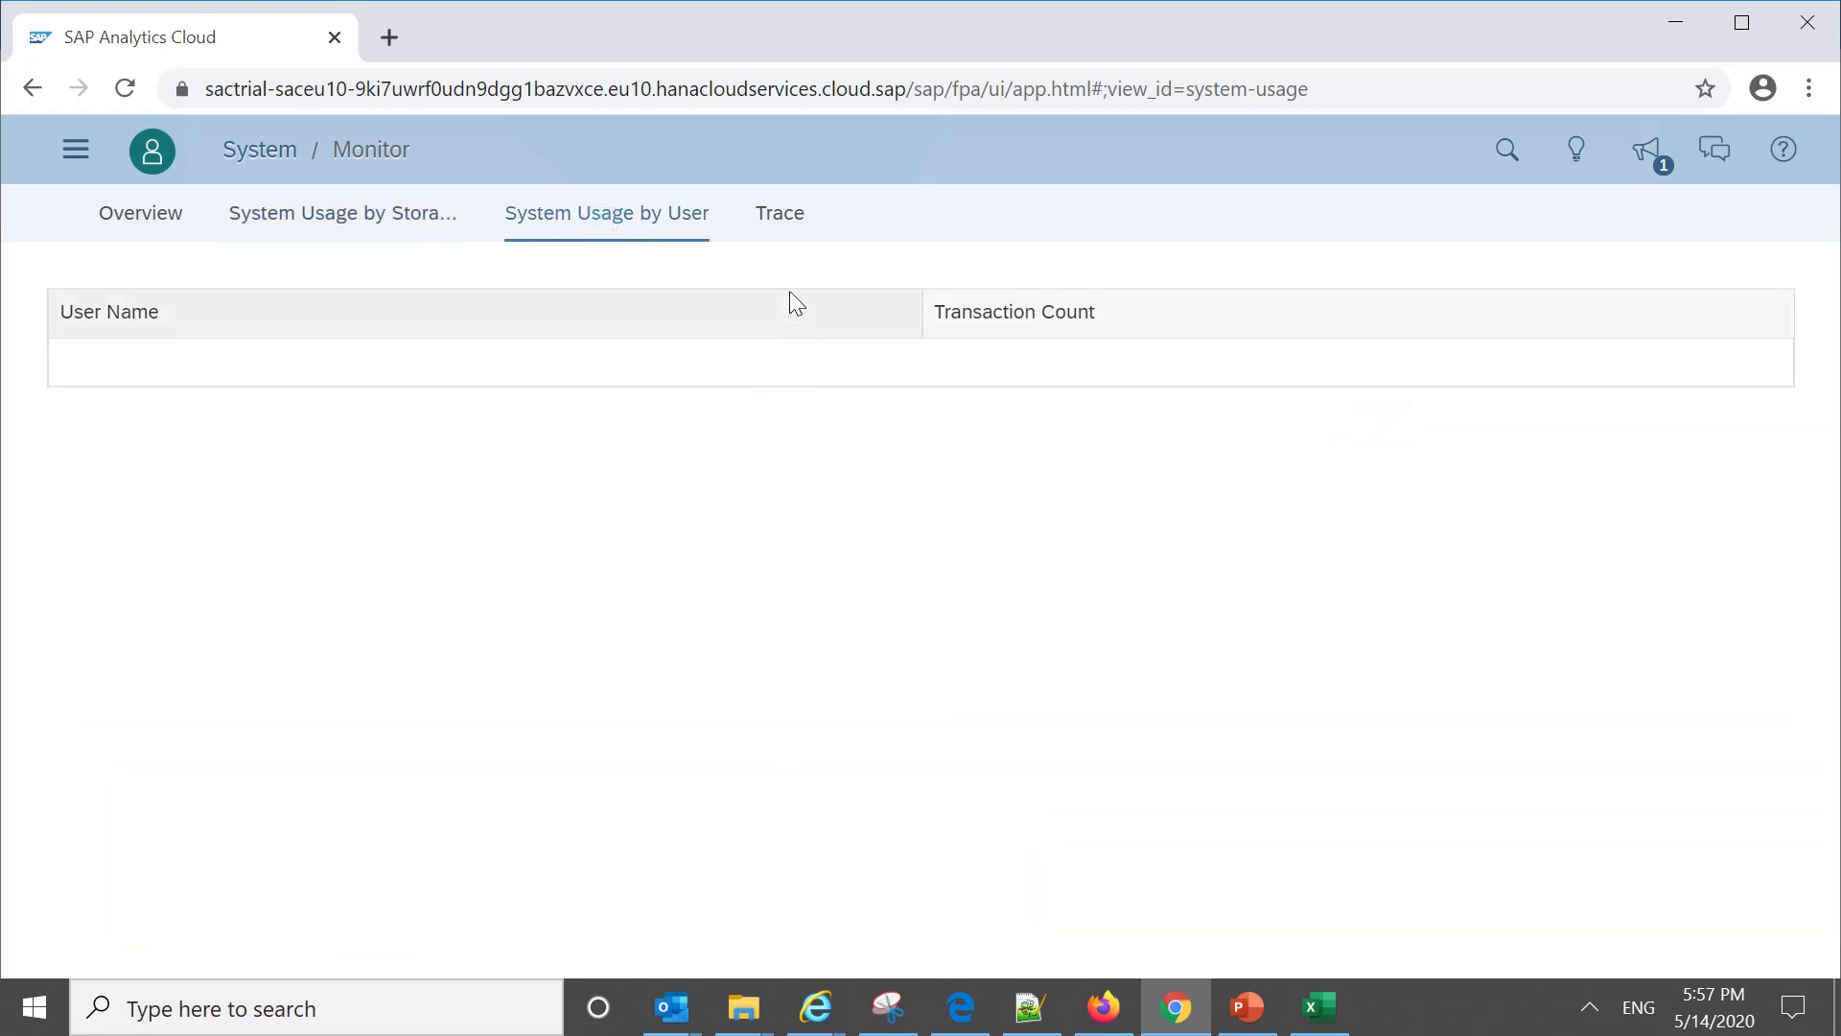
{"action": "left_click", "coordinate": [764, 230]}
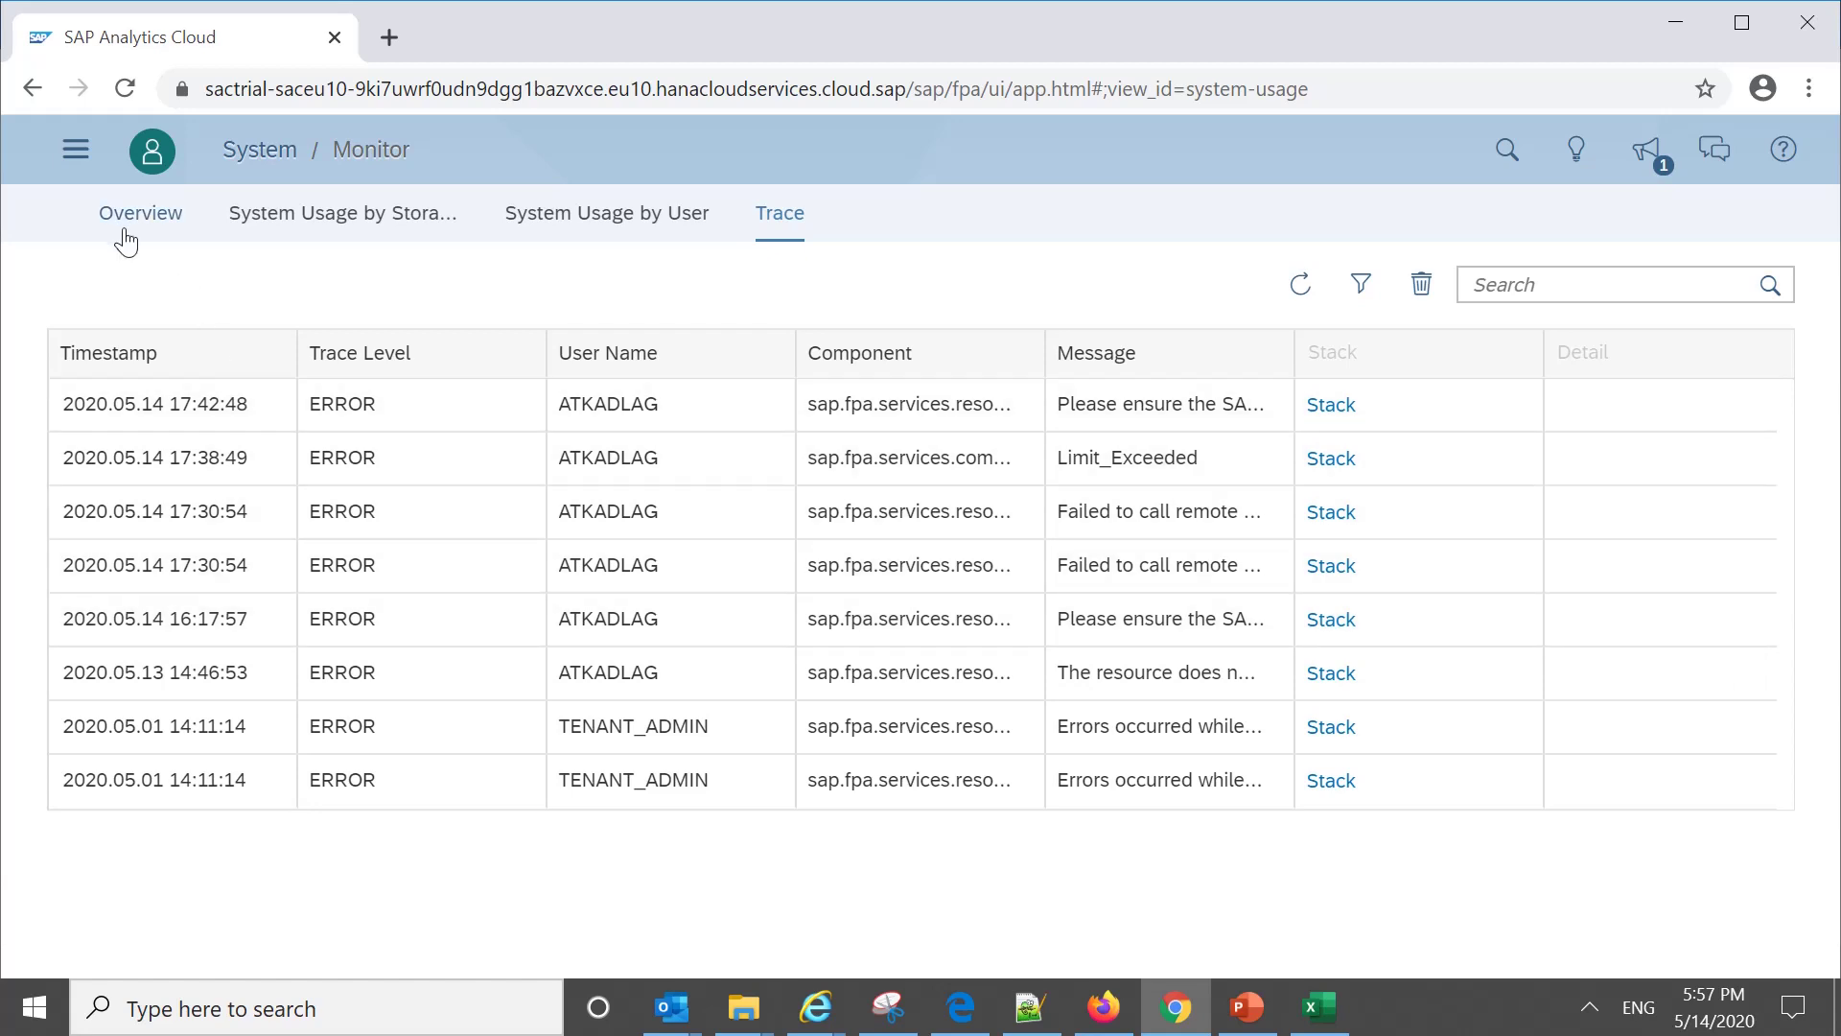
{"action": "left_click", "coordinate": [119, 220]}
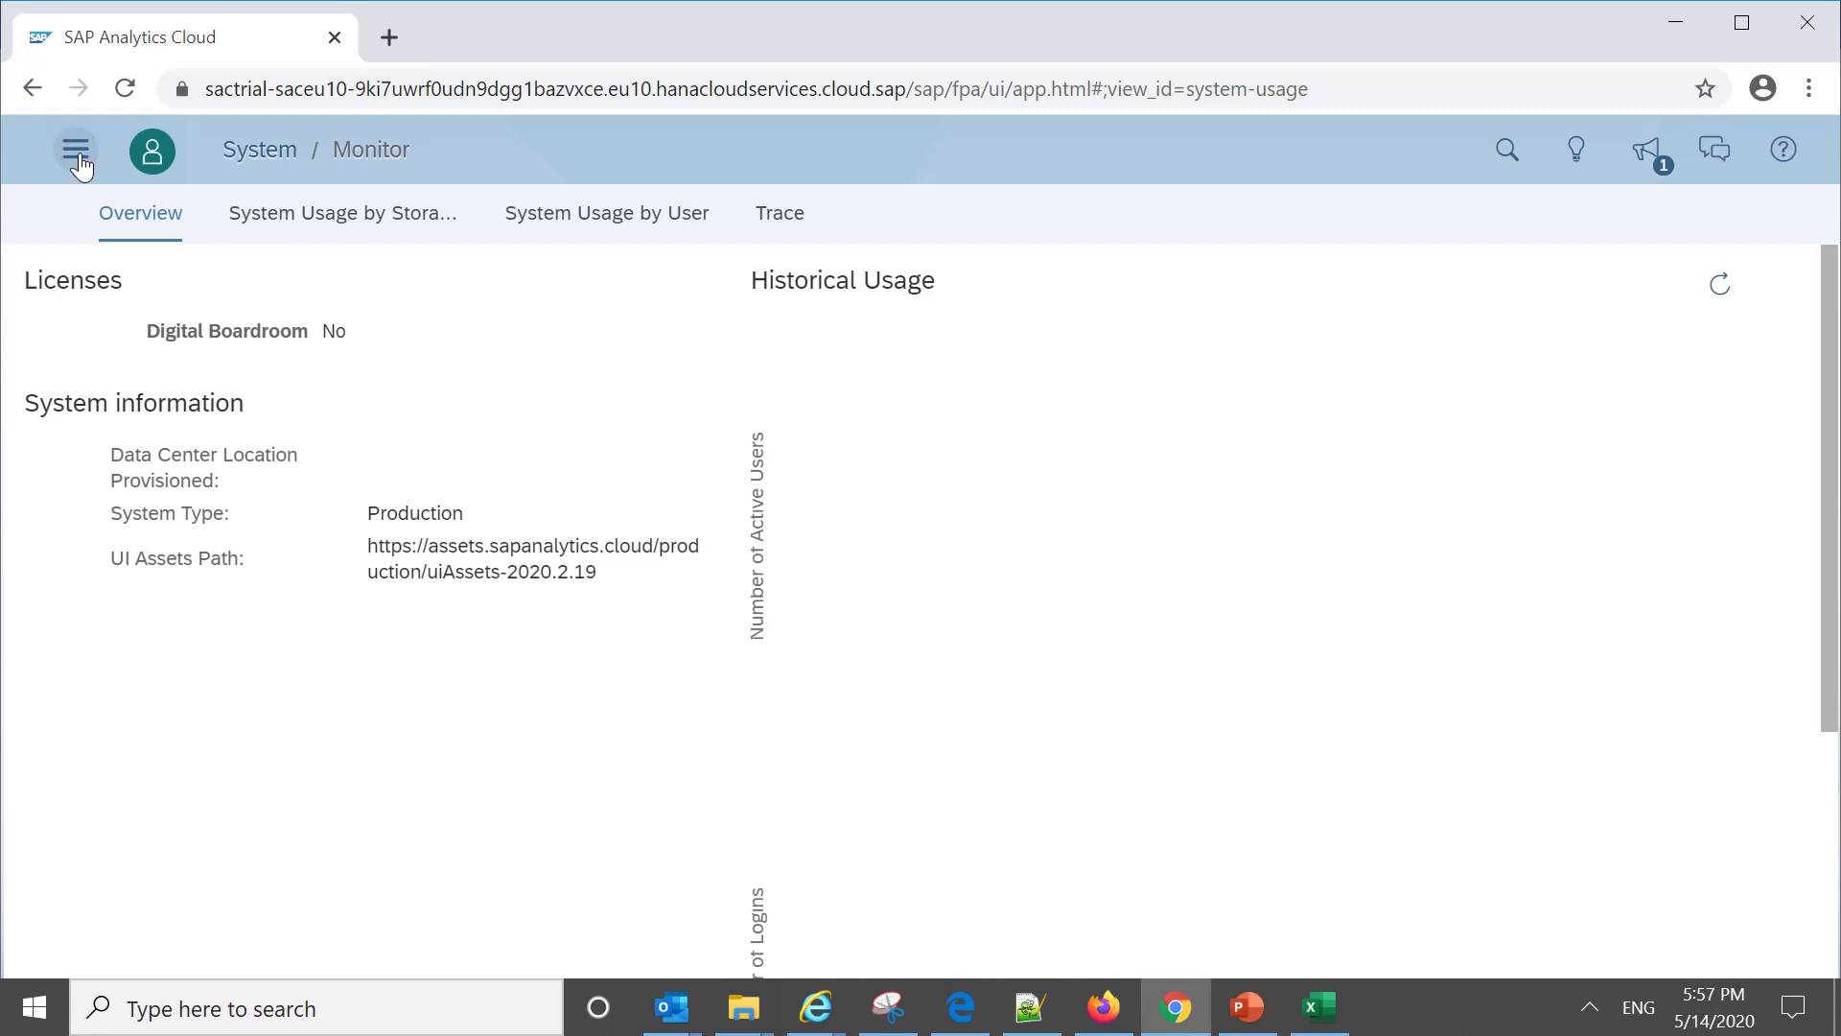
Step: Display the pages available in the security area
{"action": "left_click", "coordinate": [81, 165]}
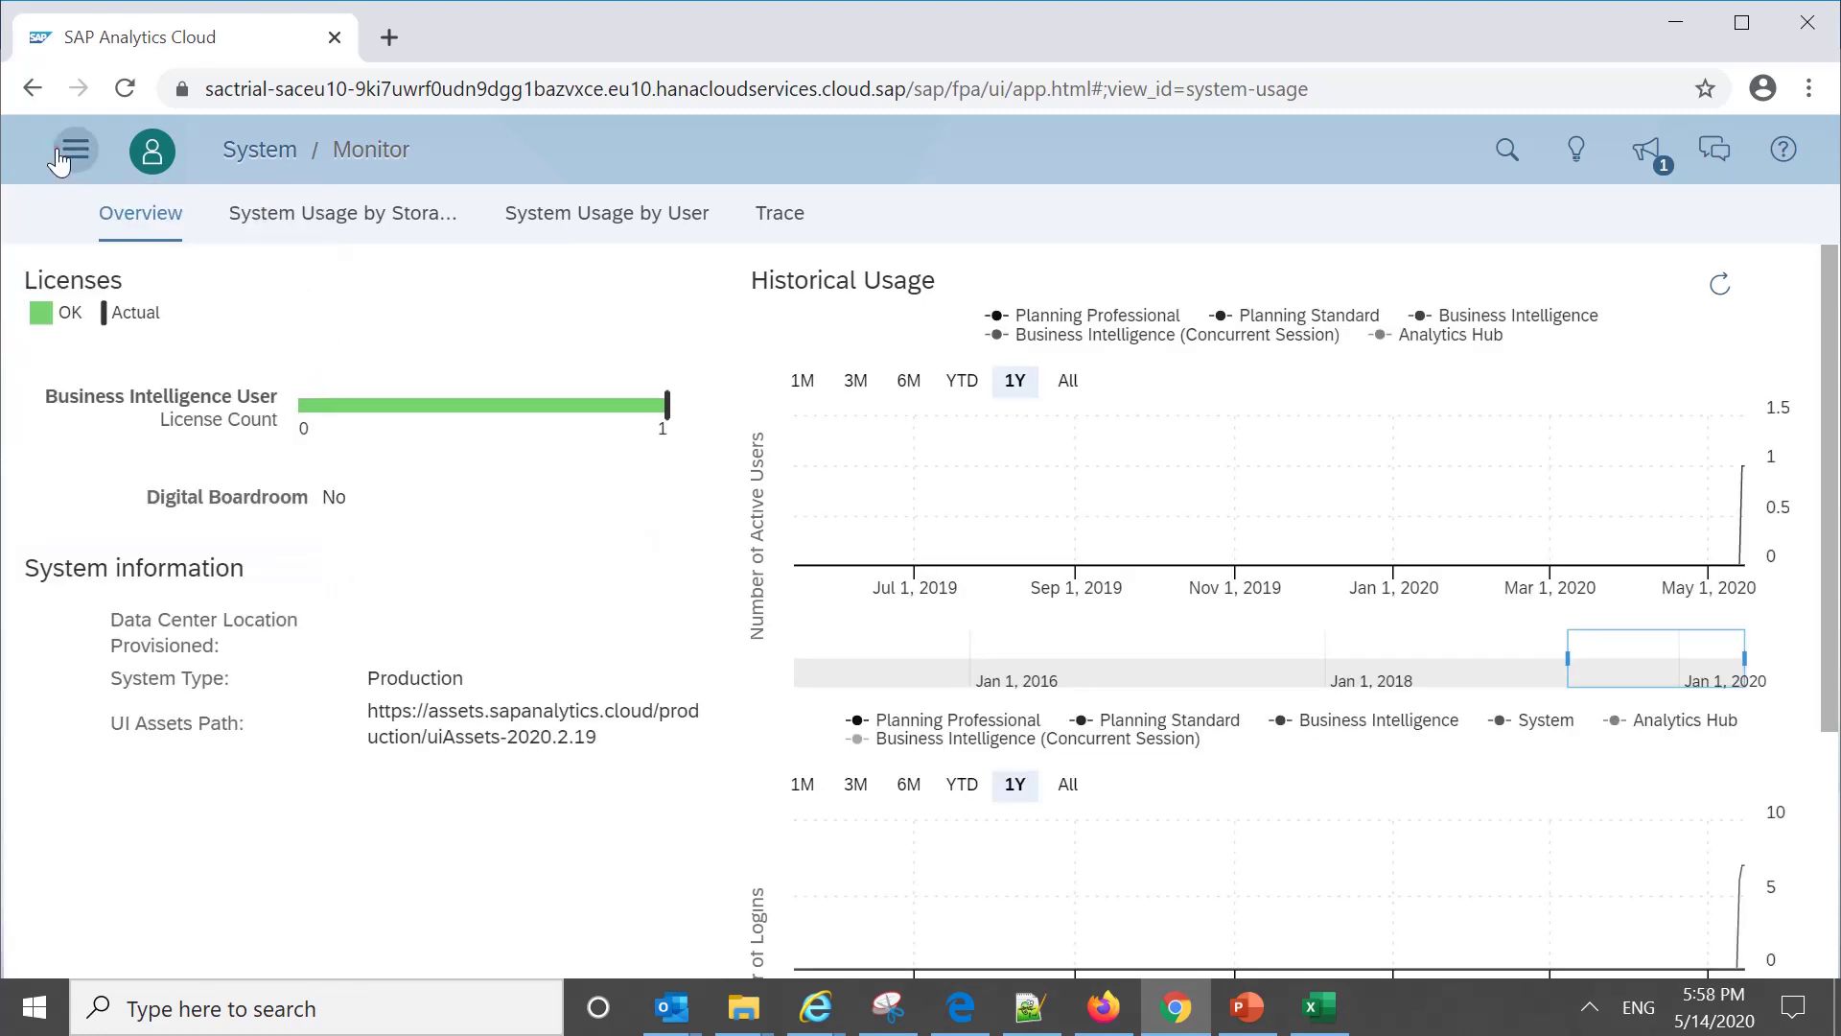
{"action": "left_click", "coordinate": [68, 154]}
{"action": "mouse_move", "coordinate": [209, 527]}
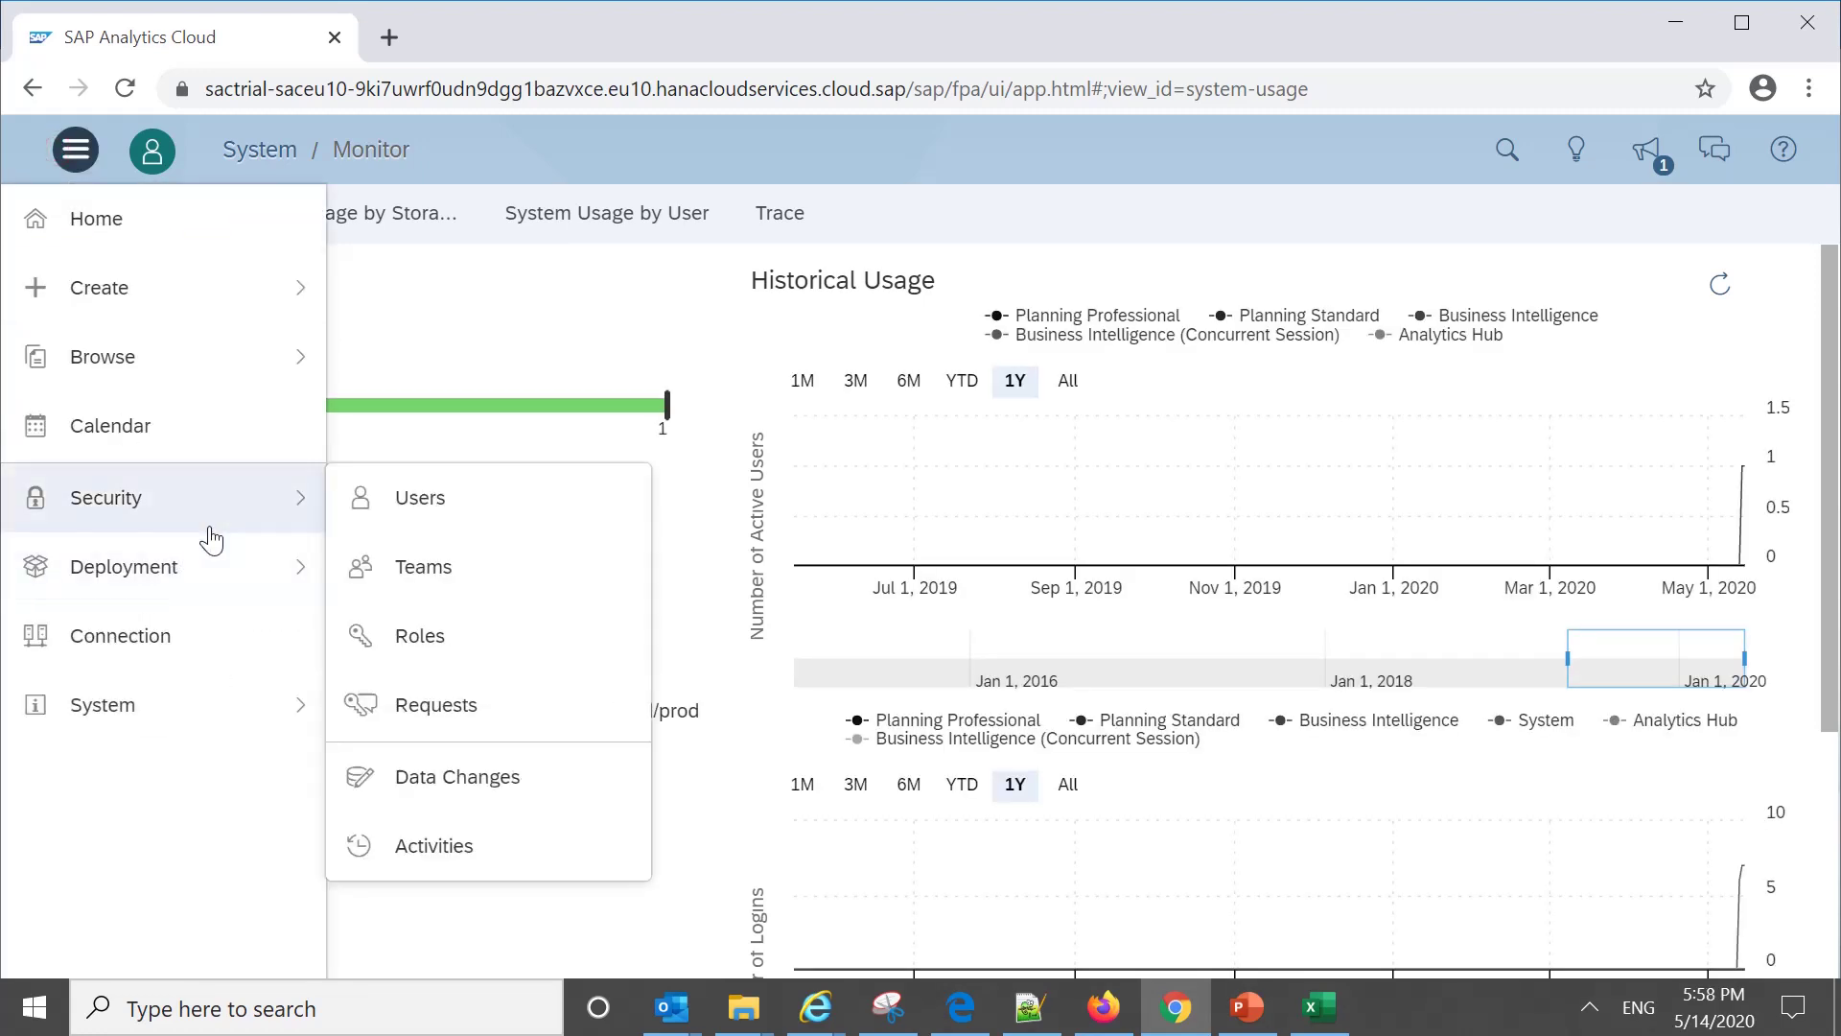